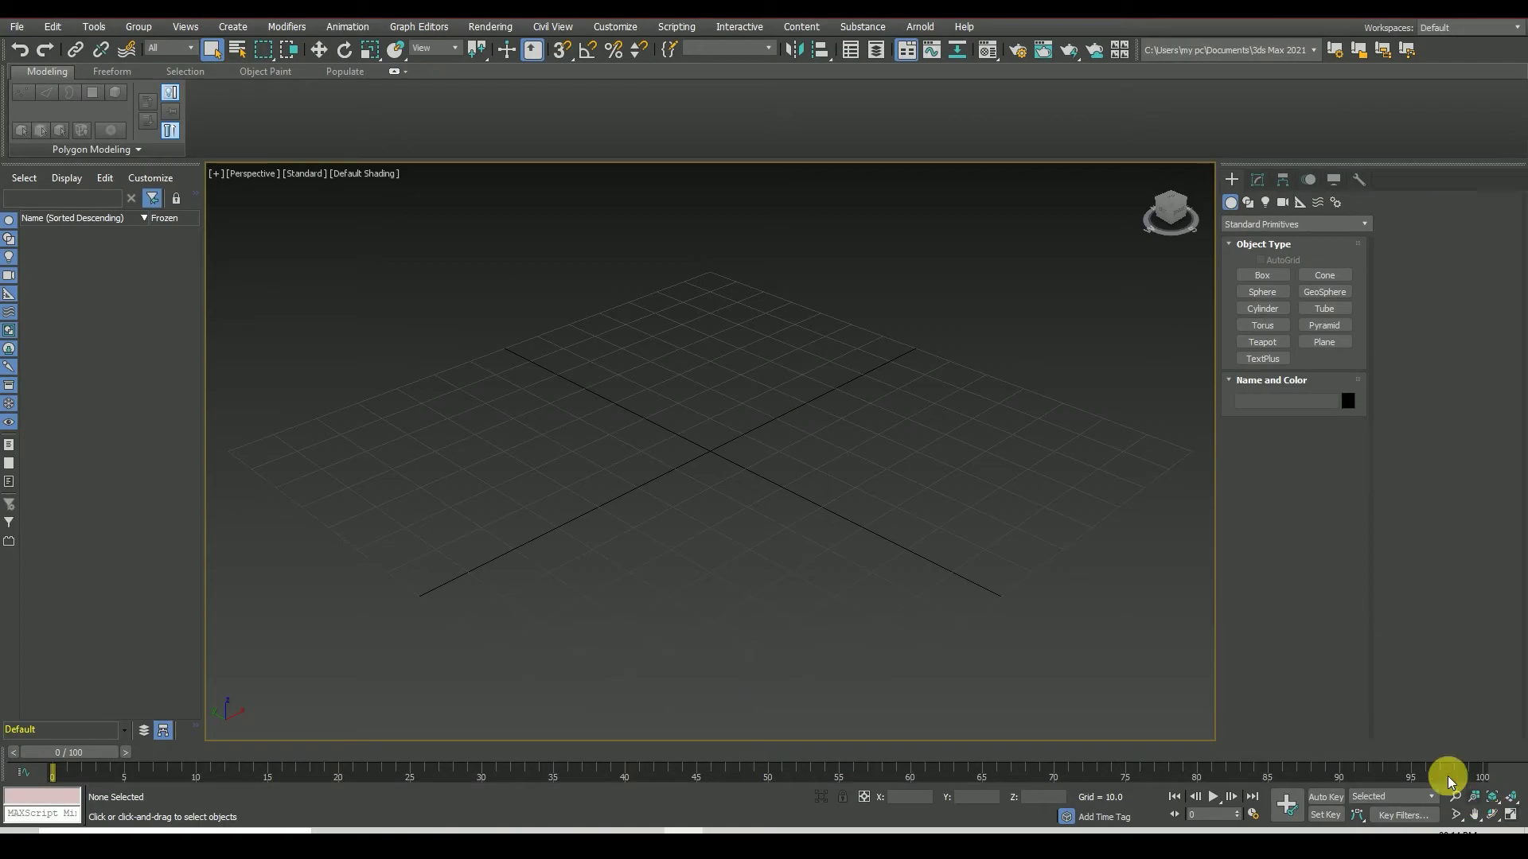
- Create a plane of about 133.86 by 125.967 in the Front view
click(1321, 343)
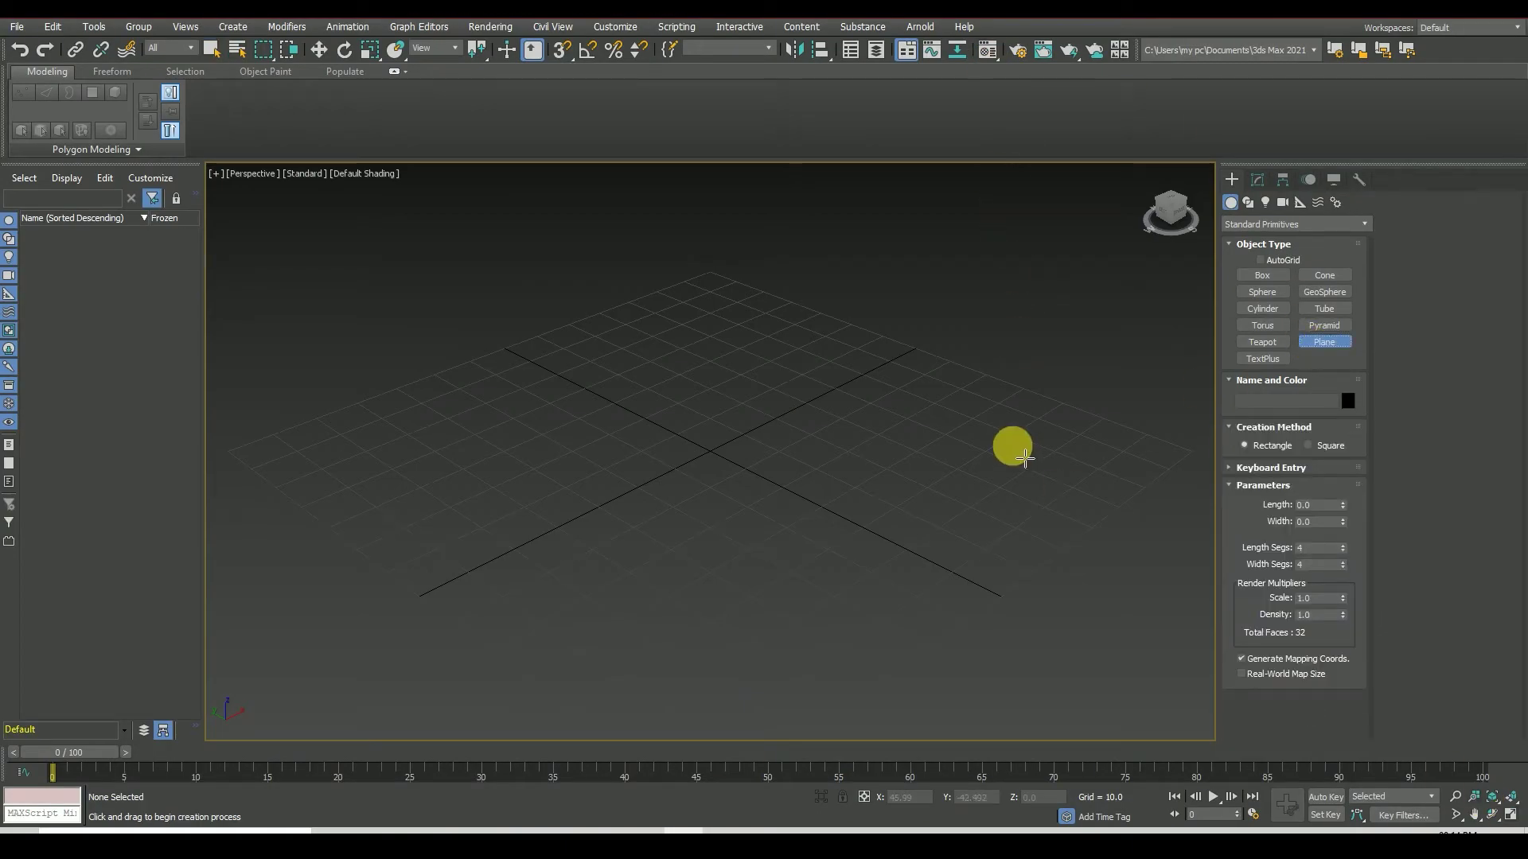
key(f)
drag(614, 338, 932, 675)
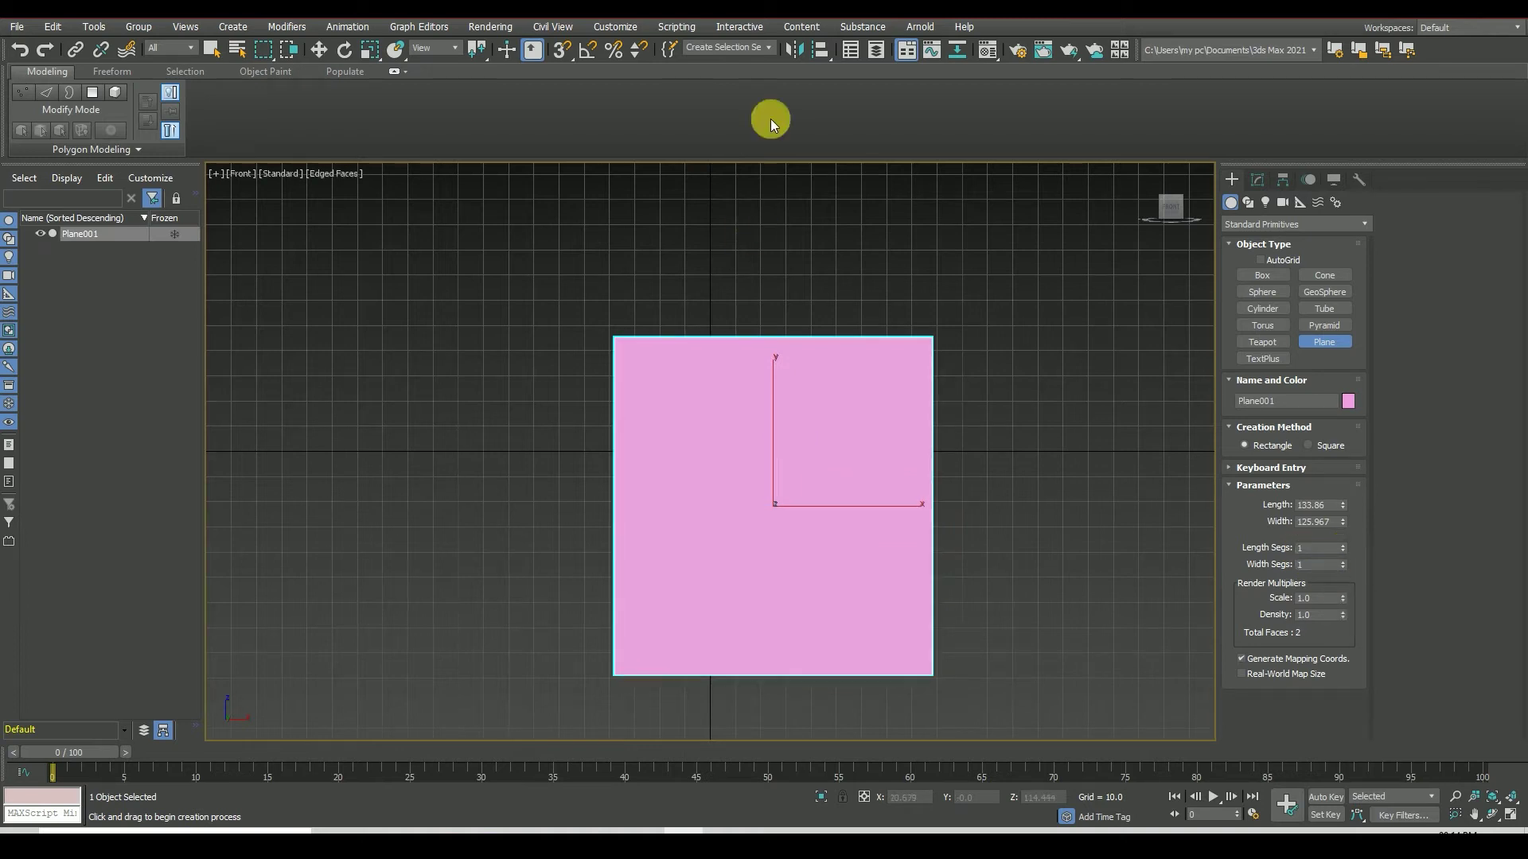
- Load the side-view fighter photo from Downloads as a Bitmap in the material's Diffuse slot
click(988, 50)
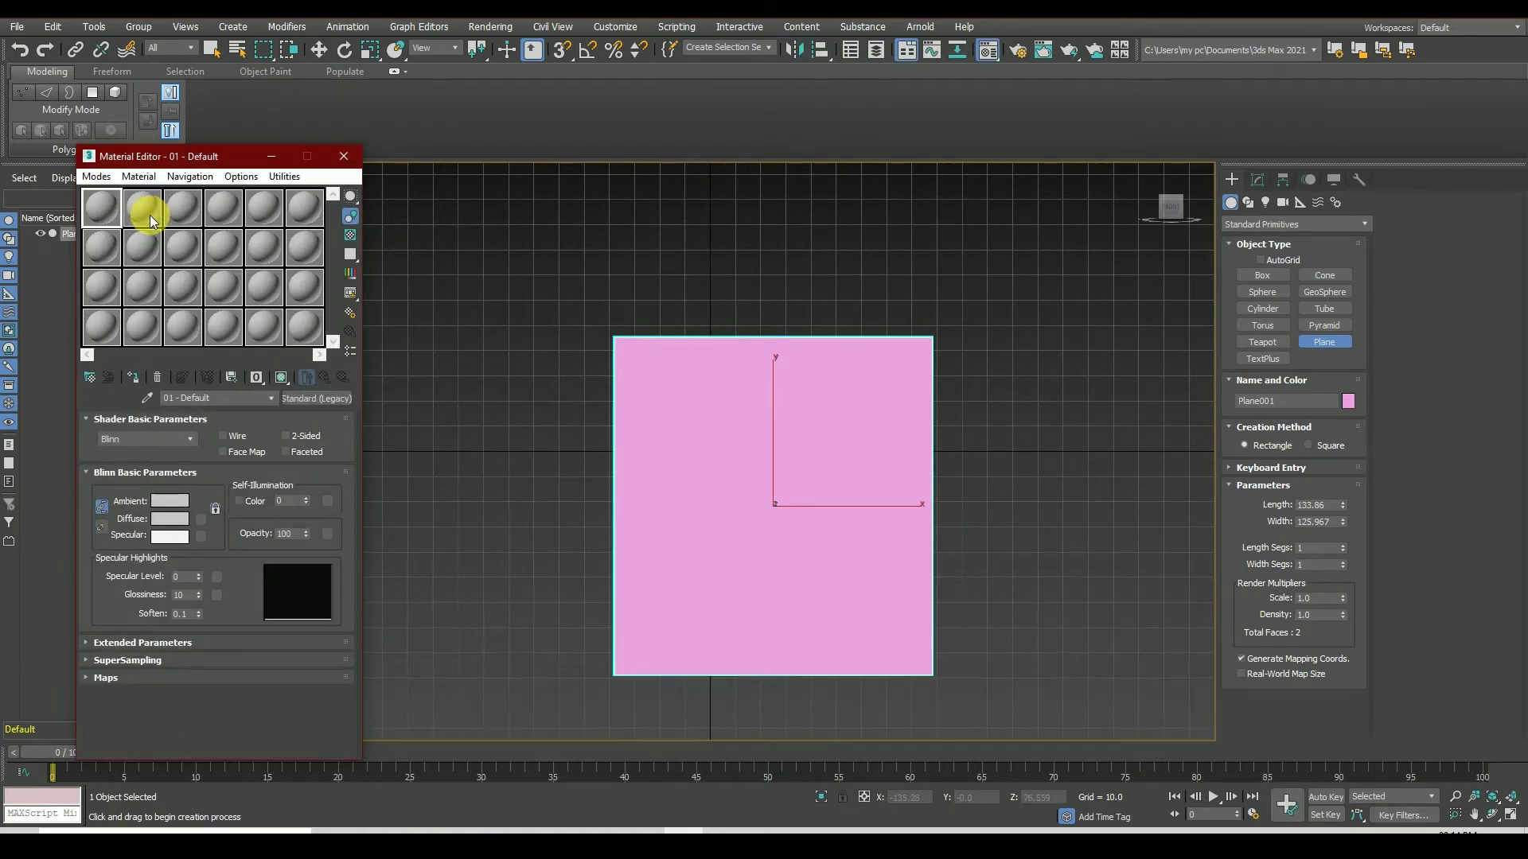
click(200, 519)
click(580, 248)
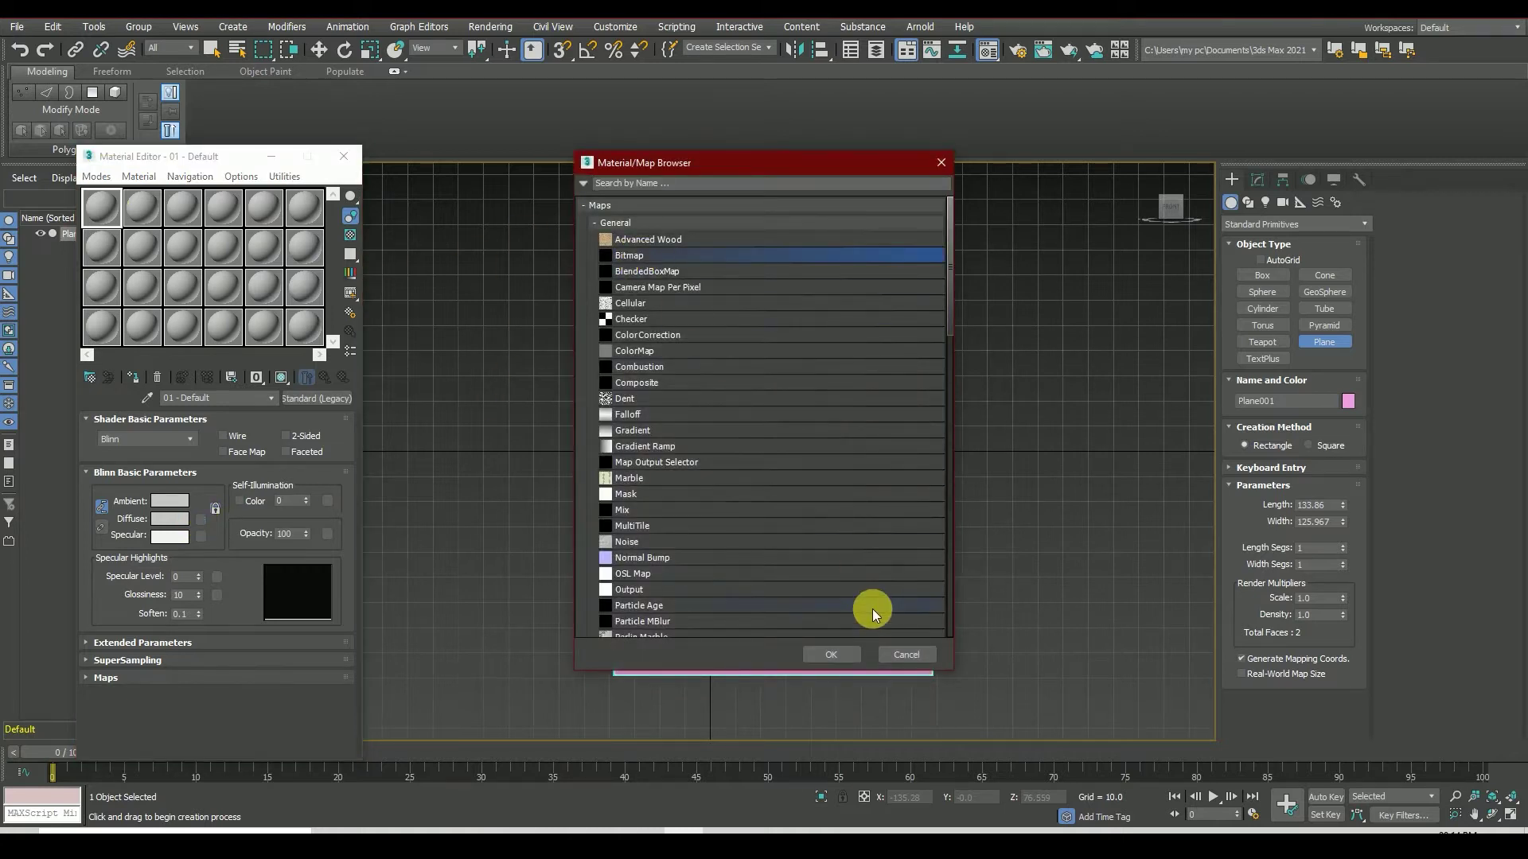
click(831, 650)
click(54, 171)
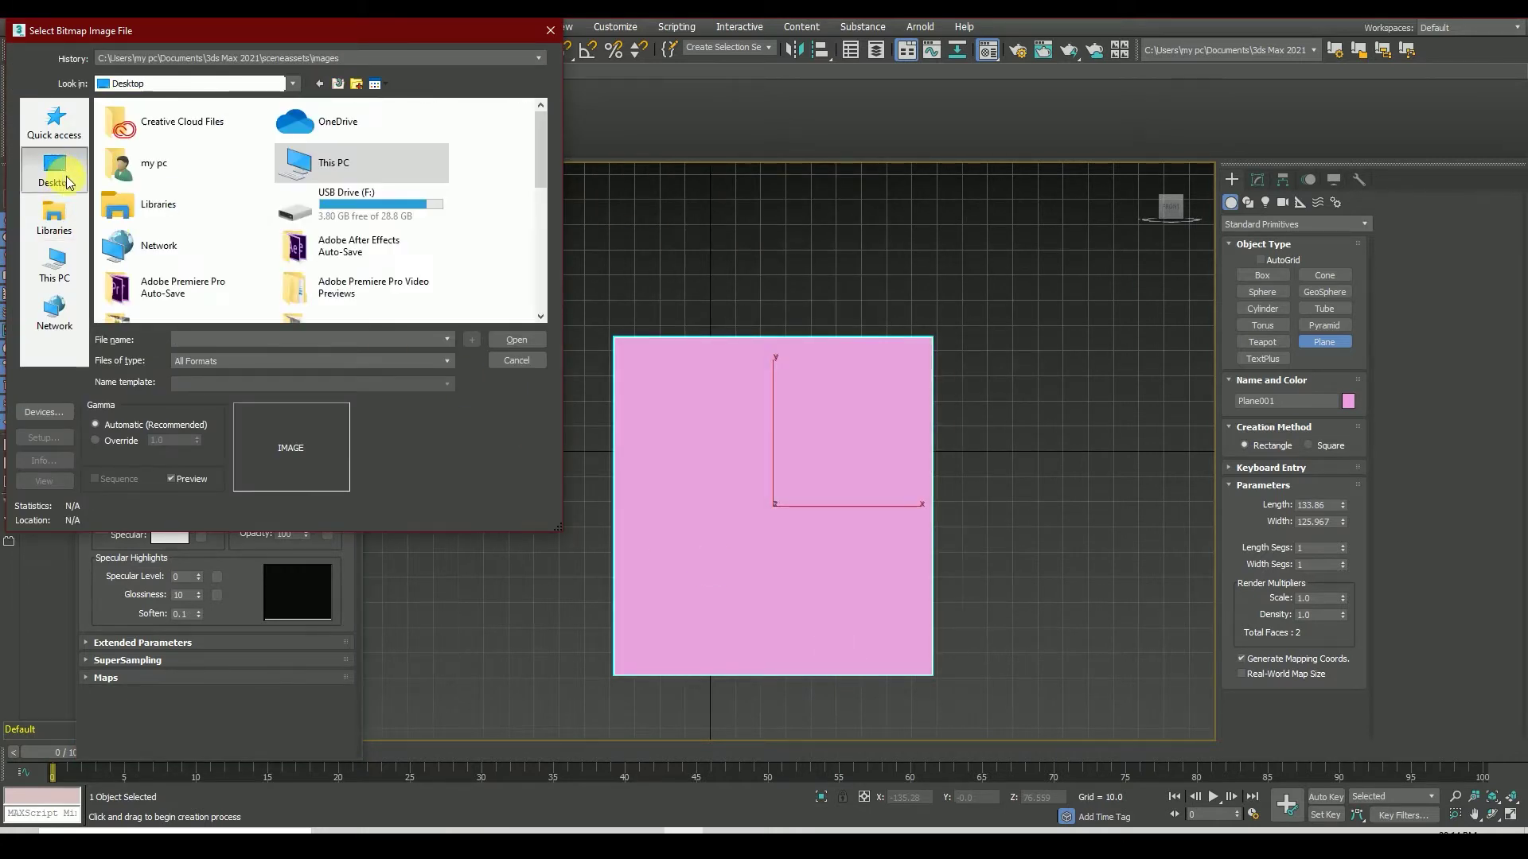
double_click(324, 160)
scroll(355, 134, down, 2)
double_click(355, 134)
click(136, 159)
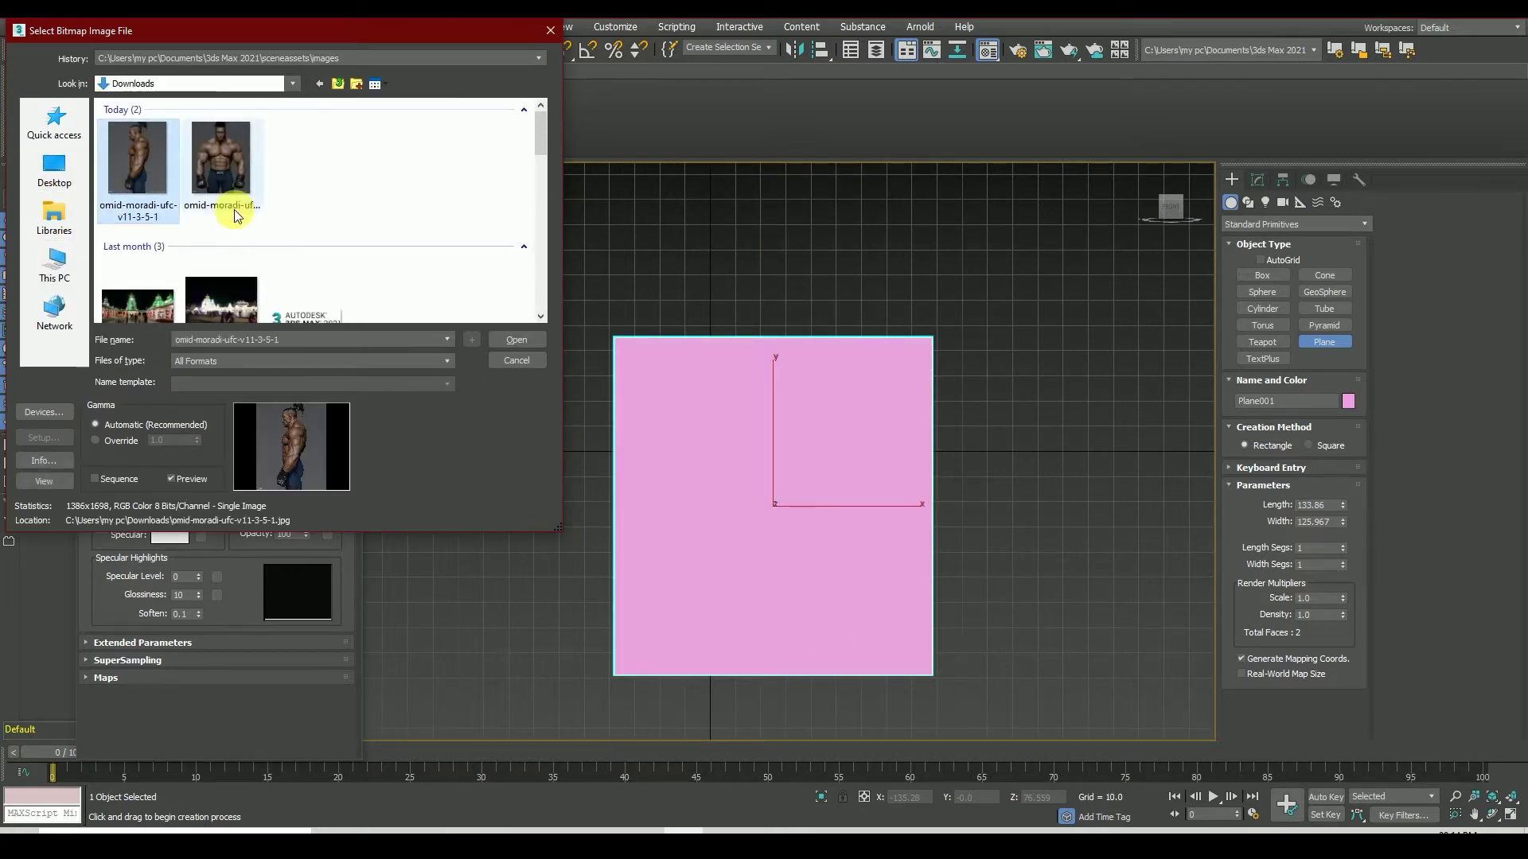
click(513, 341)
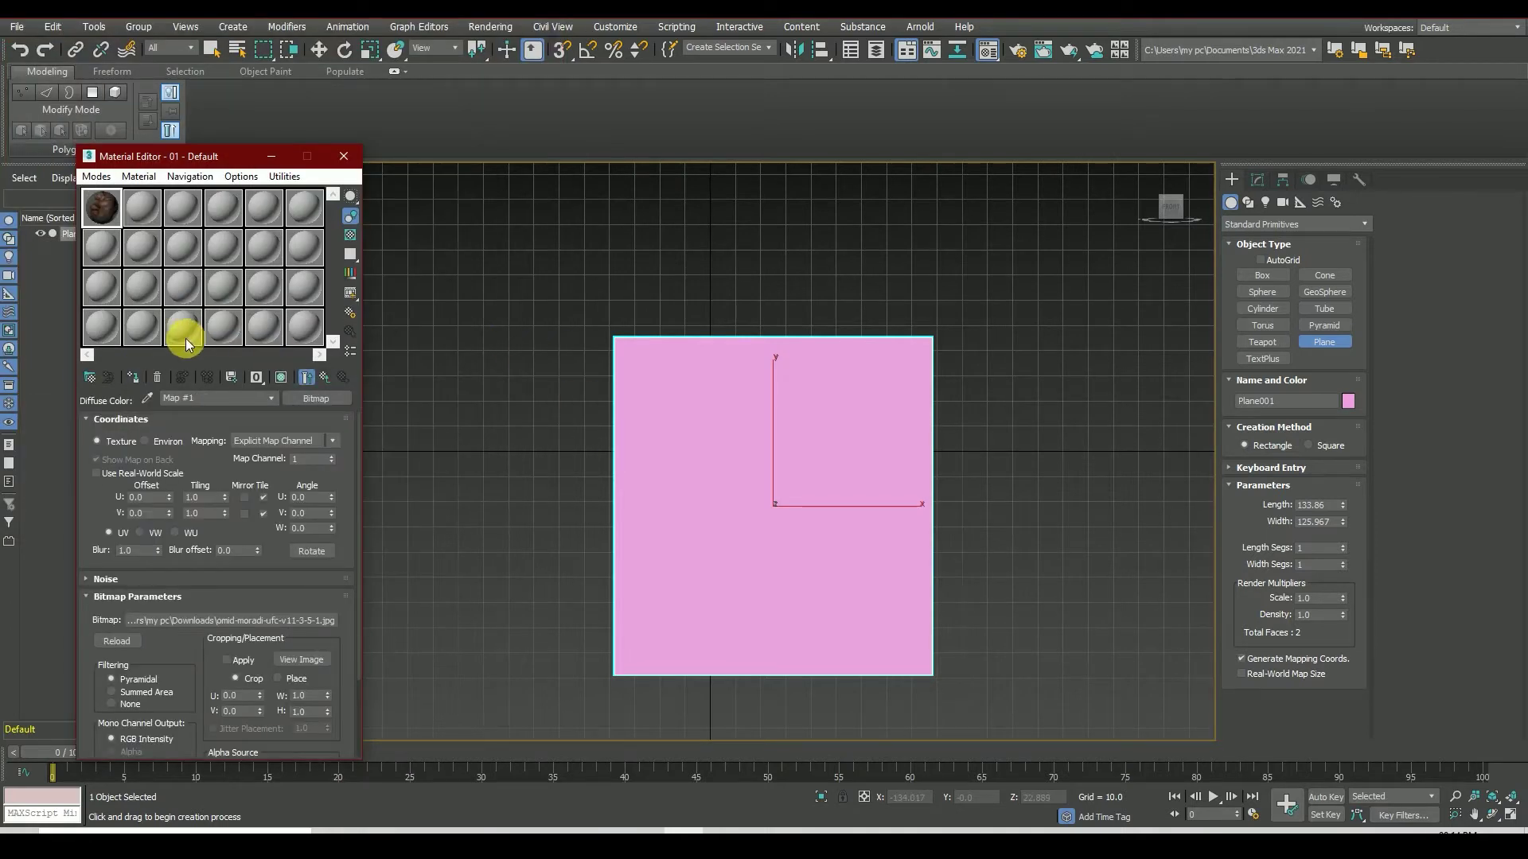
- Show the material in the viewport as Realistic Materials with Maps
click(281, 378)
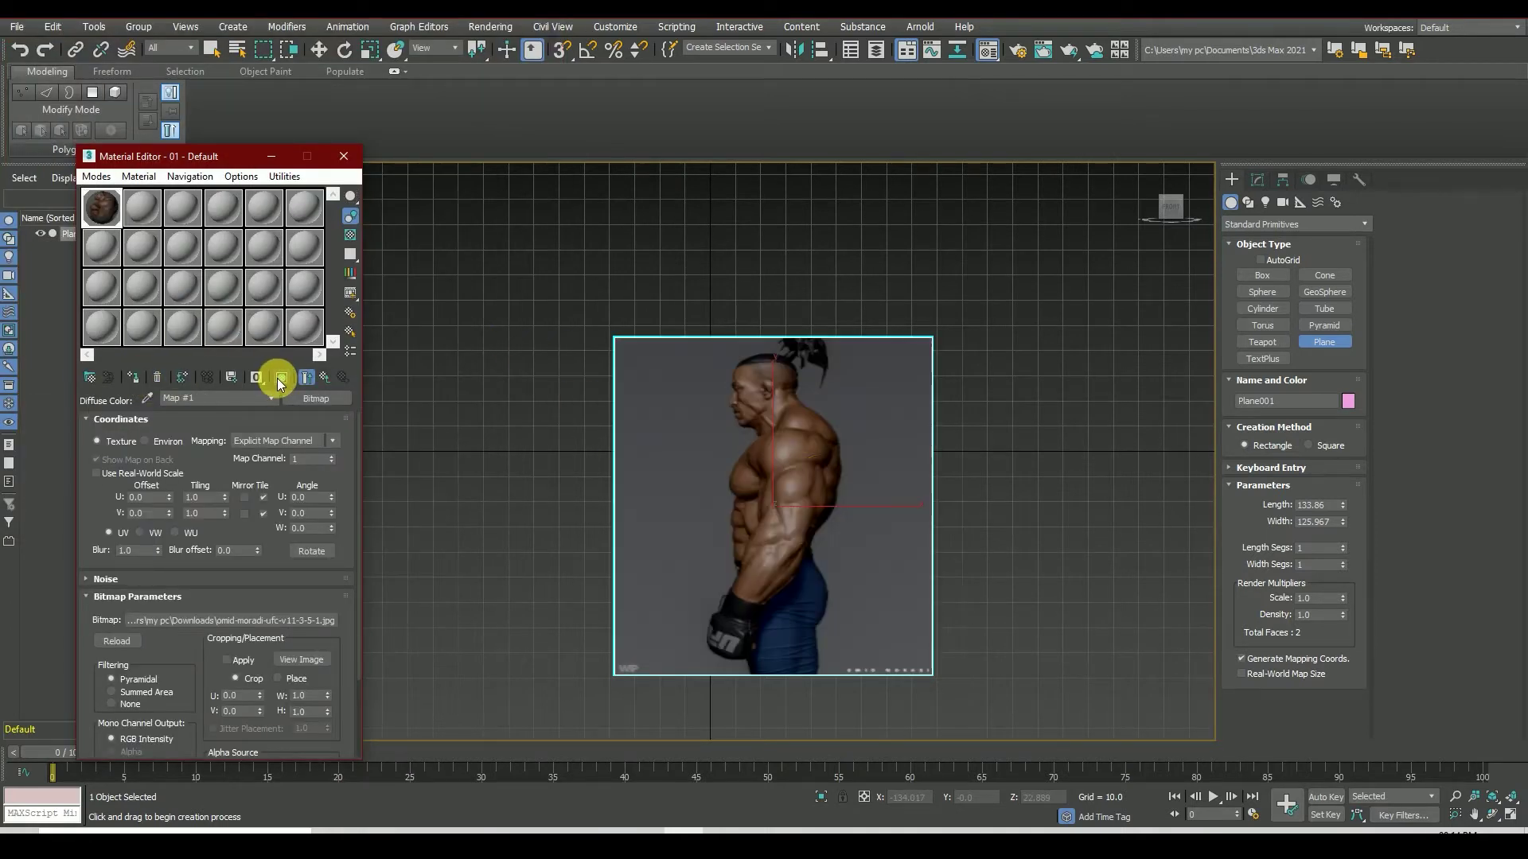
click(145, 185)
click(404, 579)
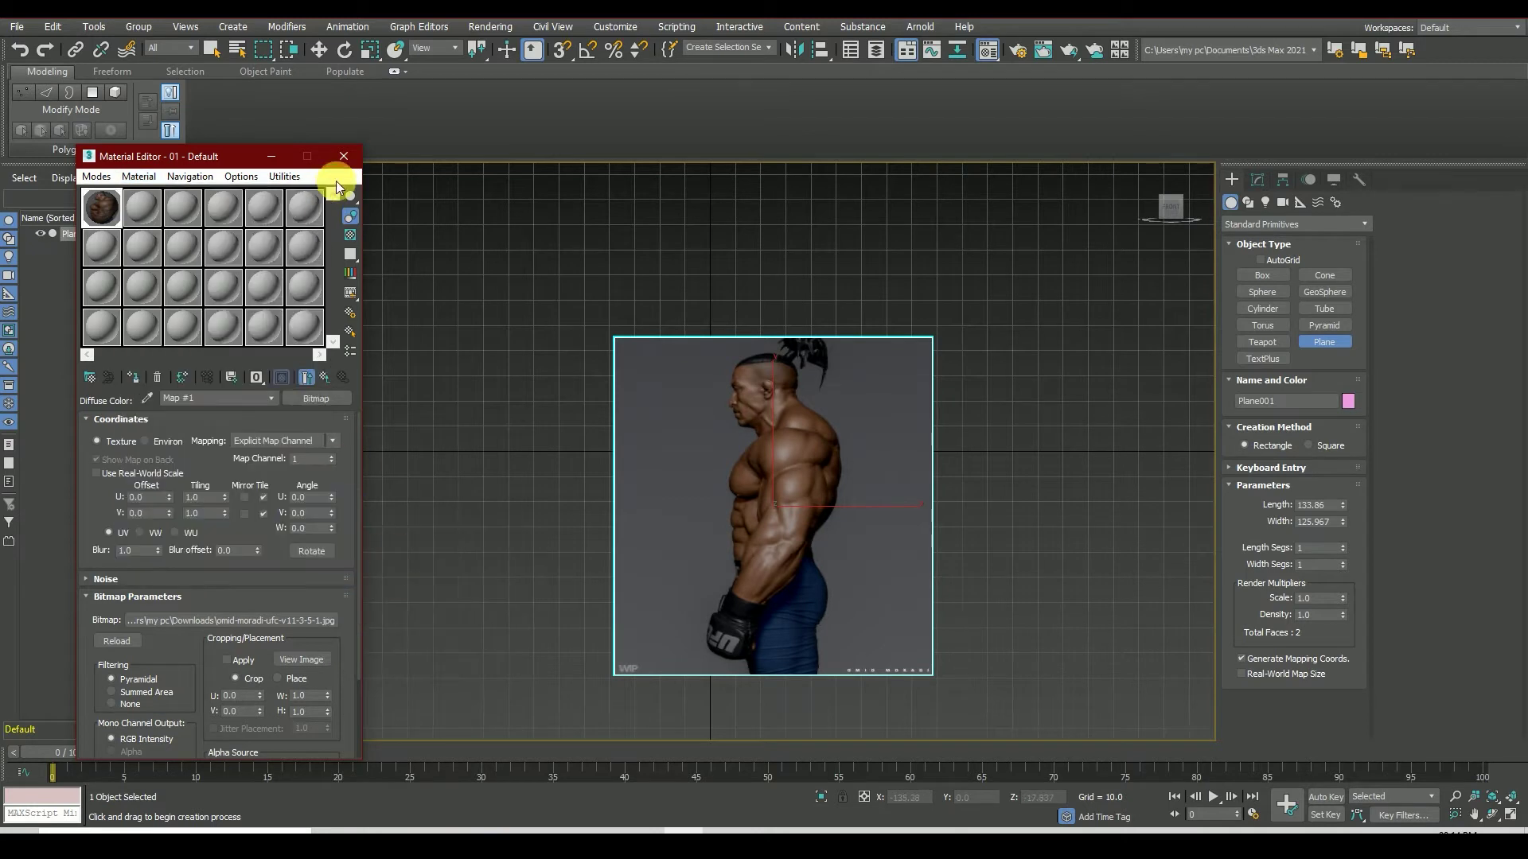
middle_drag(564, 382, 586, 382)
click(1258, 180)
- Add a UVW Map modifier fitted to the side photo's proportions (width 109.263)
click(1289, 227)
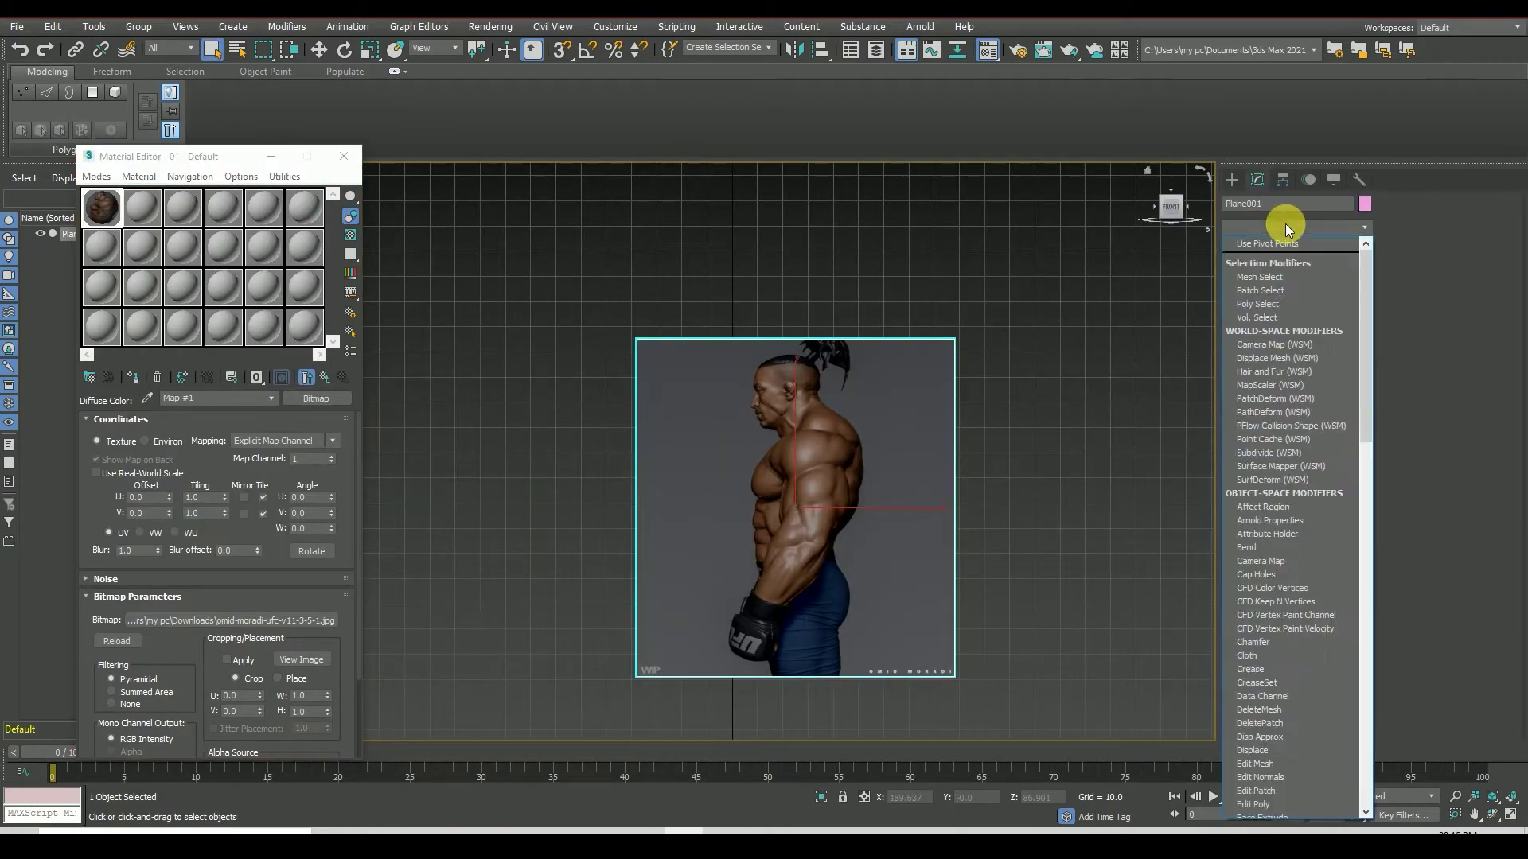
scroll(1274, 477, down, 10)
click(1261, 682)
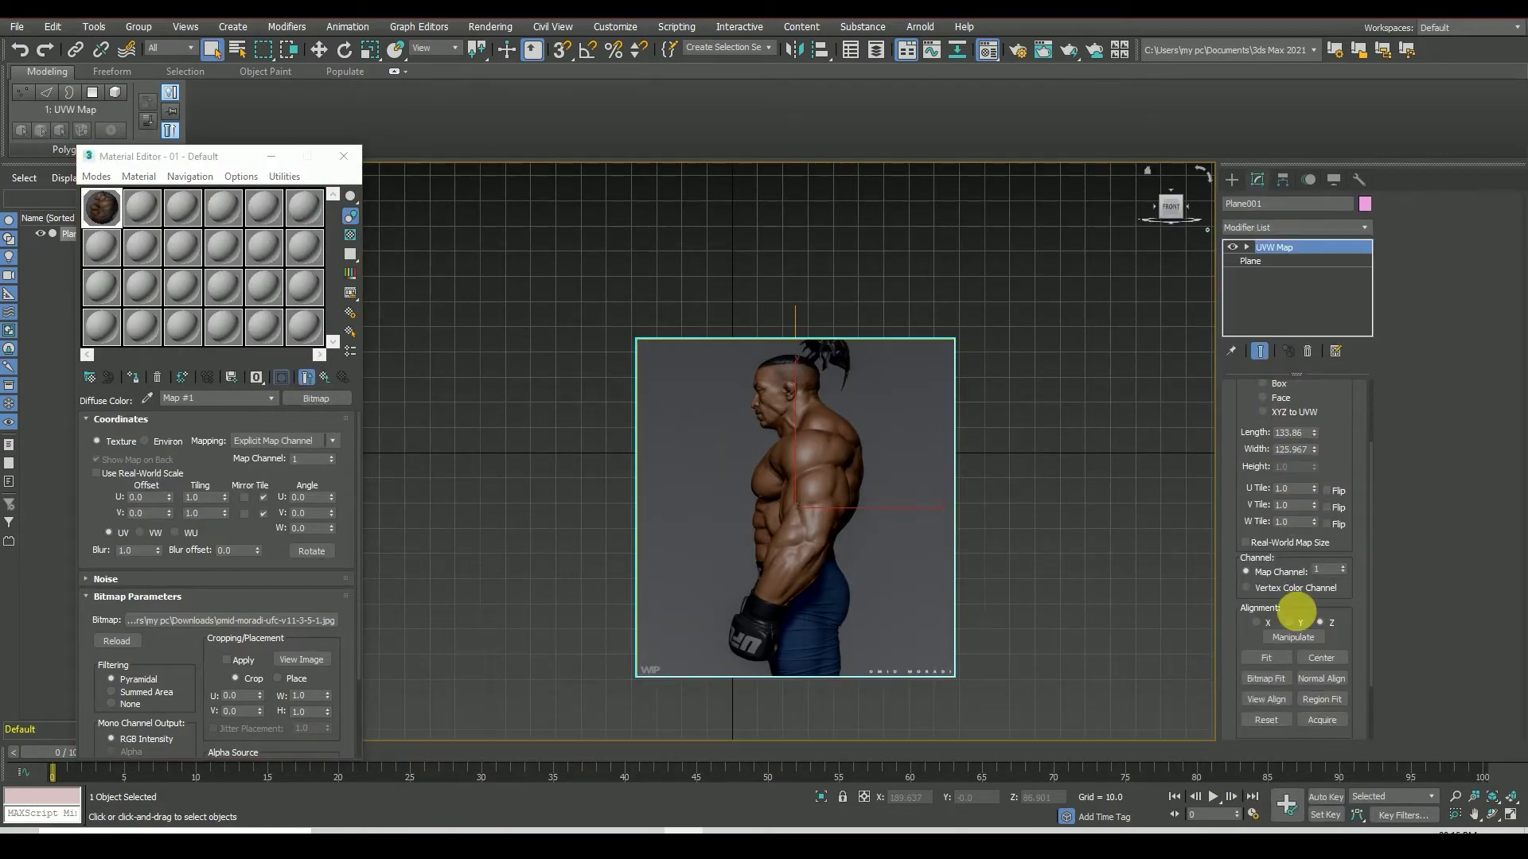
click(1265, 678)
click(136, 153)
click(522, 342)
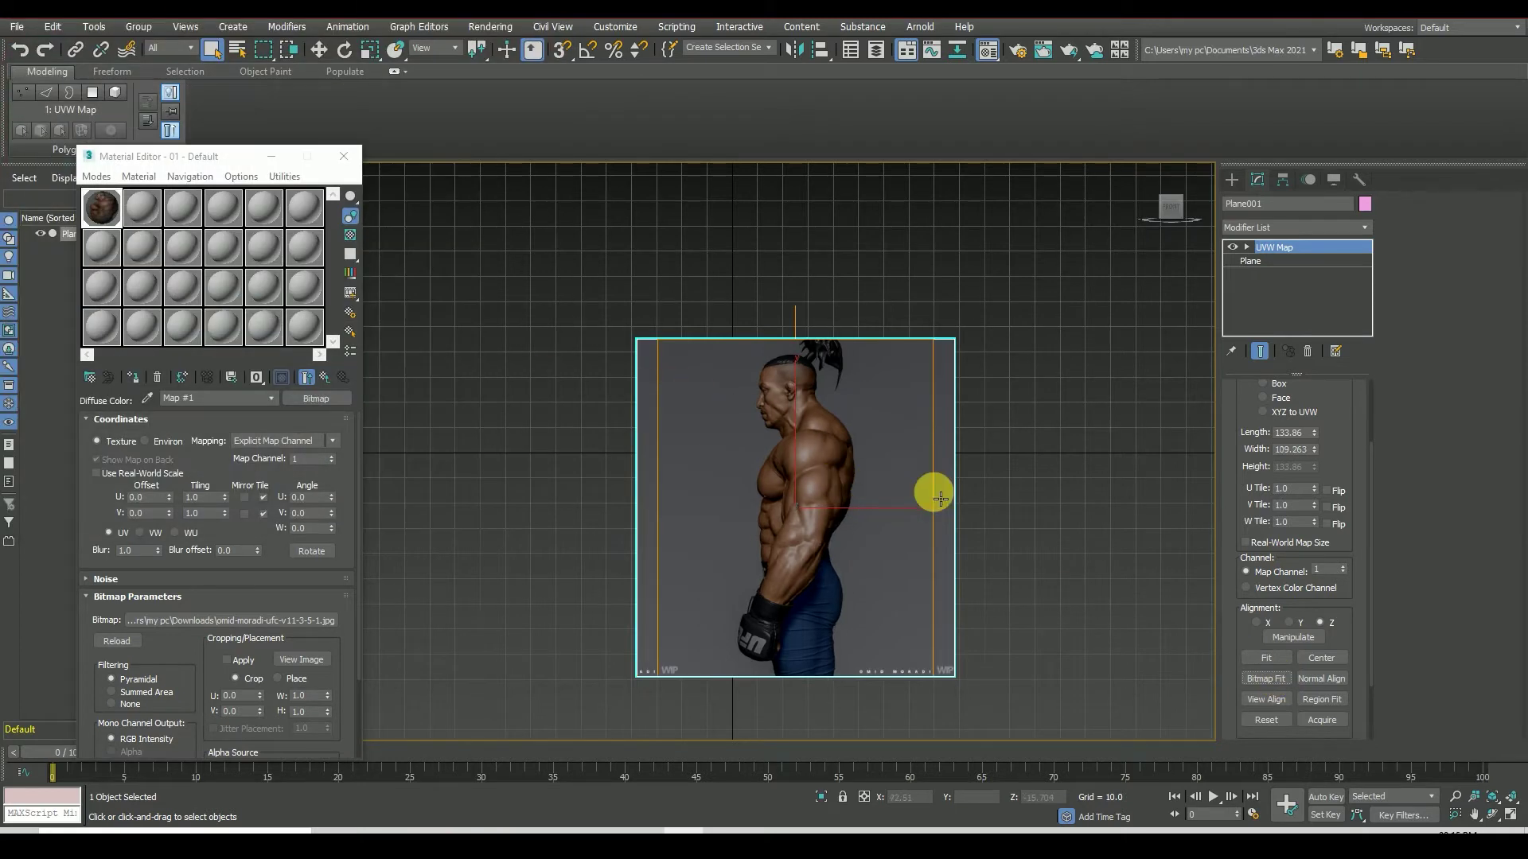
- Collapse the stack to an Editable Mesh and Shift-copy the plane to the right
right_click(1273, 247)
click(1317, 408)
click(832, 483)
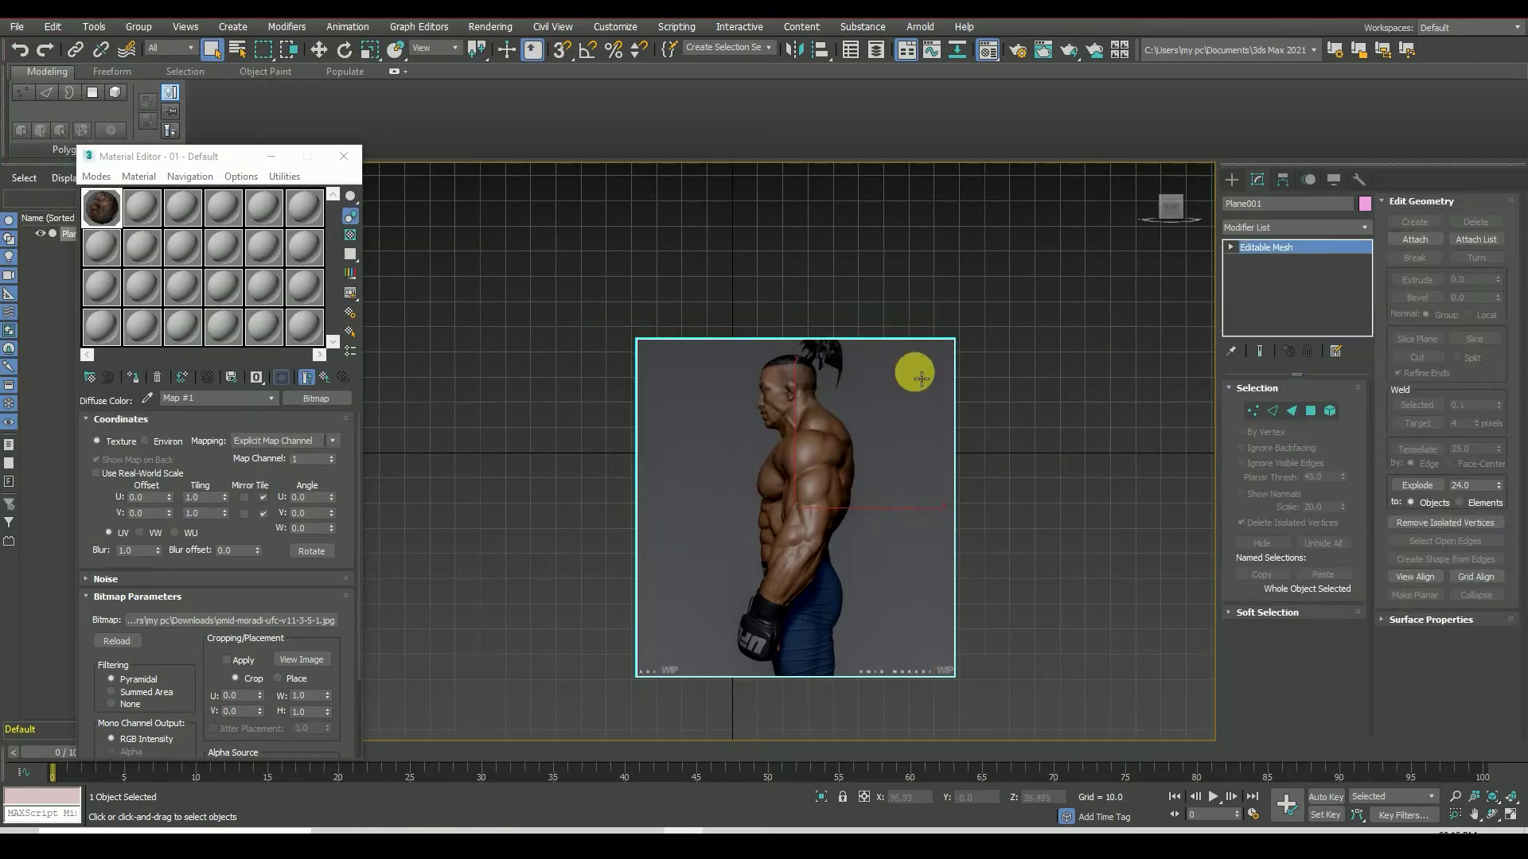
click(318, 49)
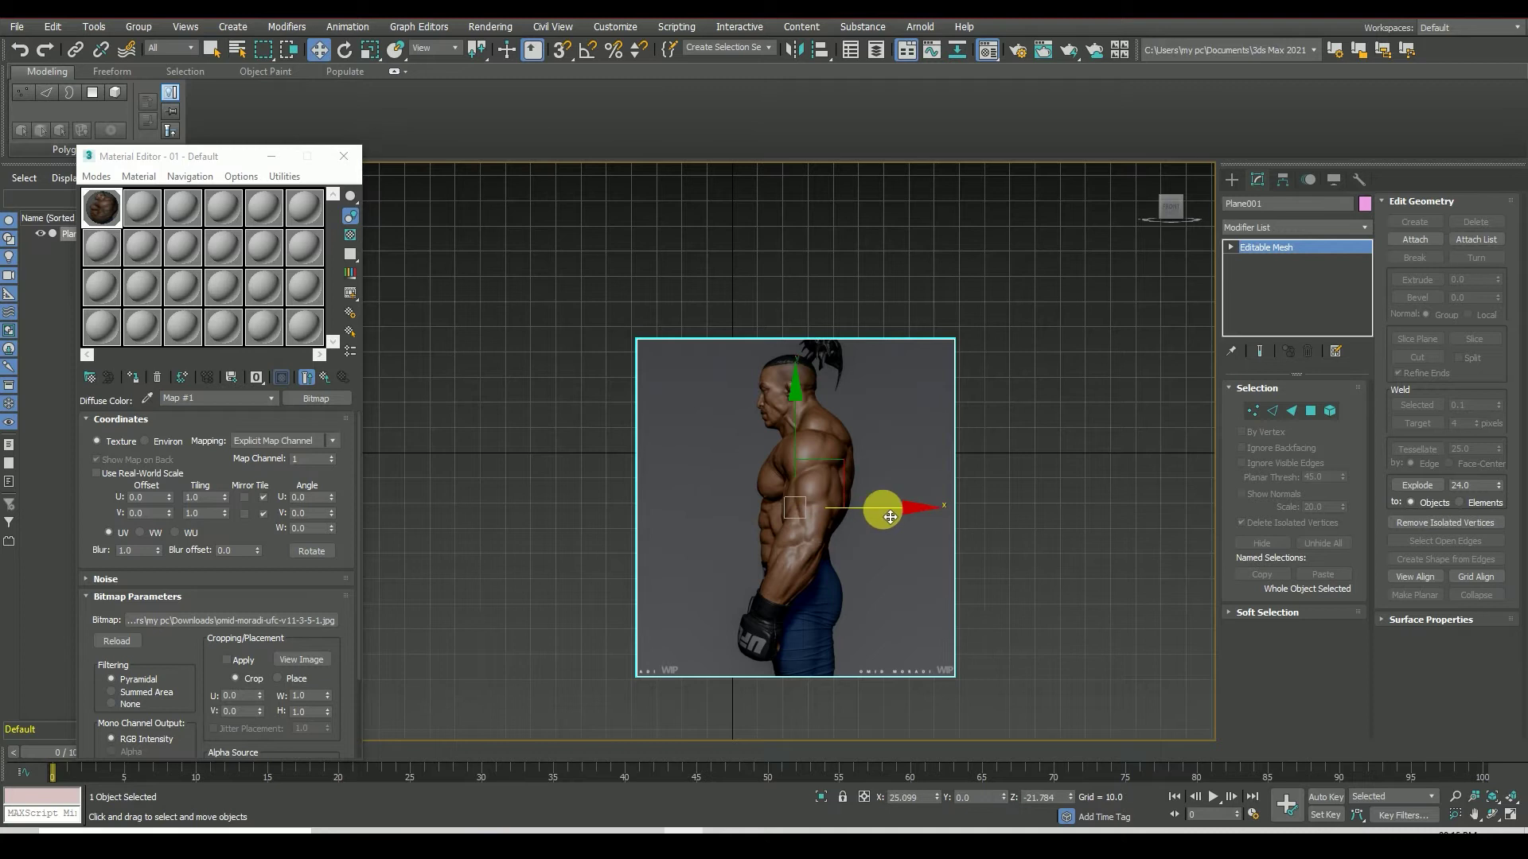
shift+drag(889, 518, 1210, 518)
- Give material slot 2 a Diffuse Bitmap of the front-view fighter photo
click(781, 487)
scroll(639, 502, down, 3)
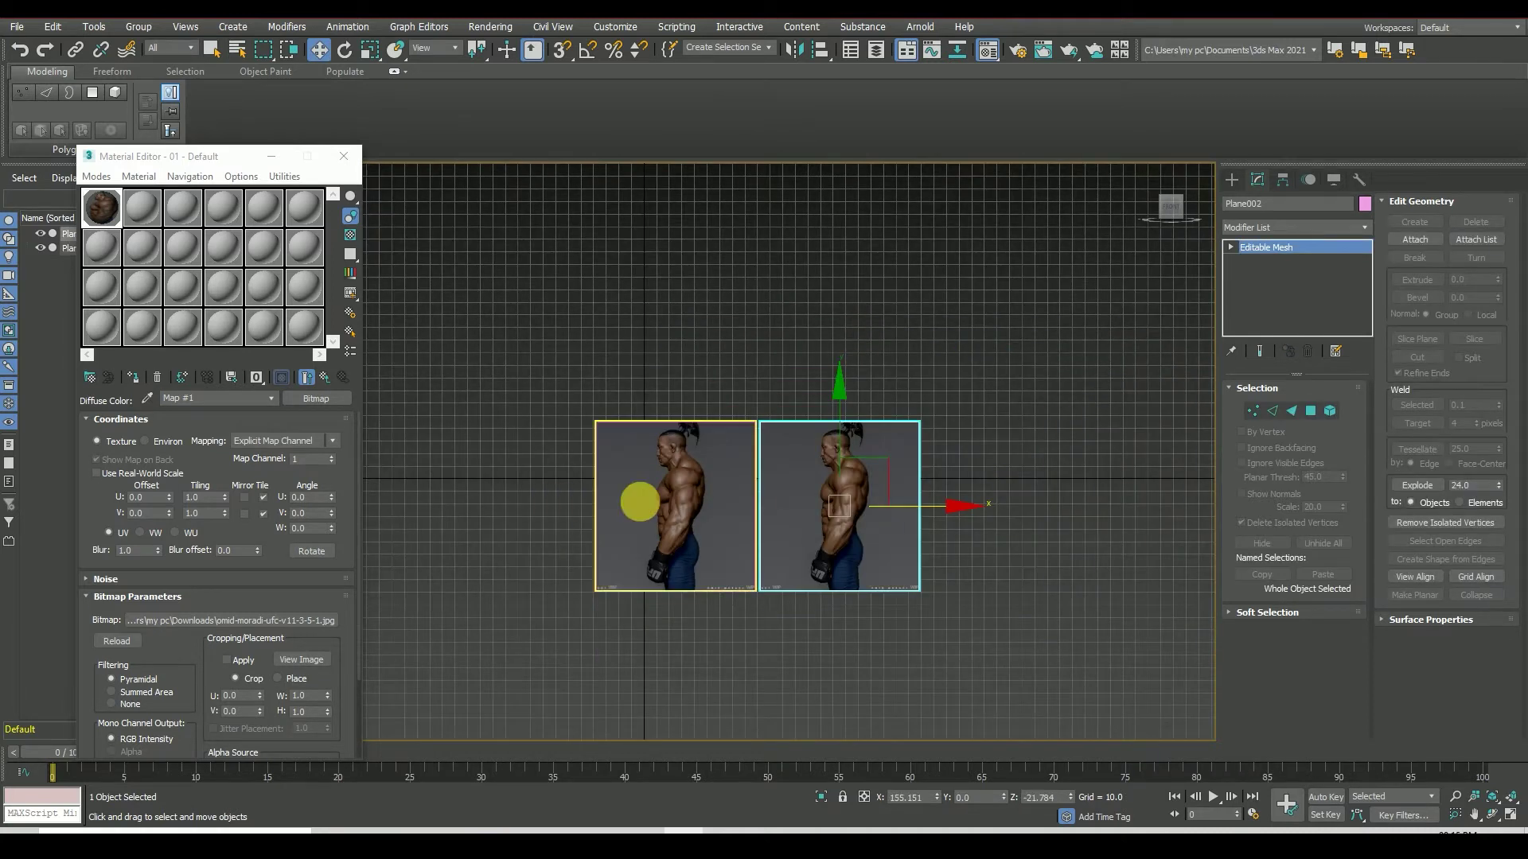
scroll(639, 503, up, 3)
click(144, 207)
click(200, 518)
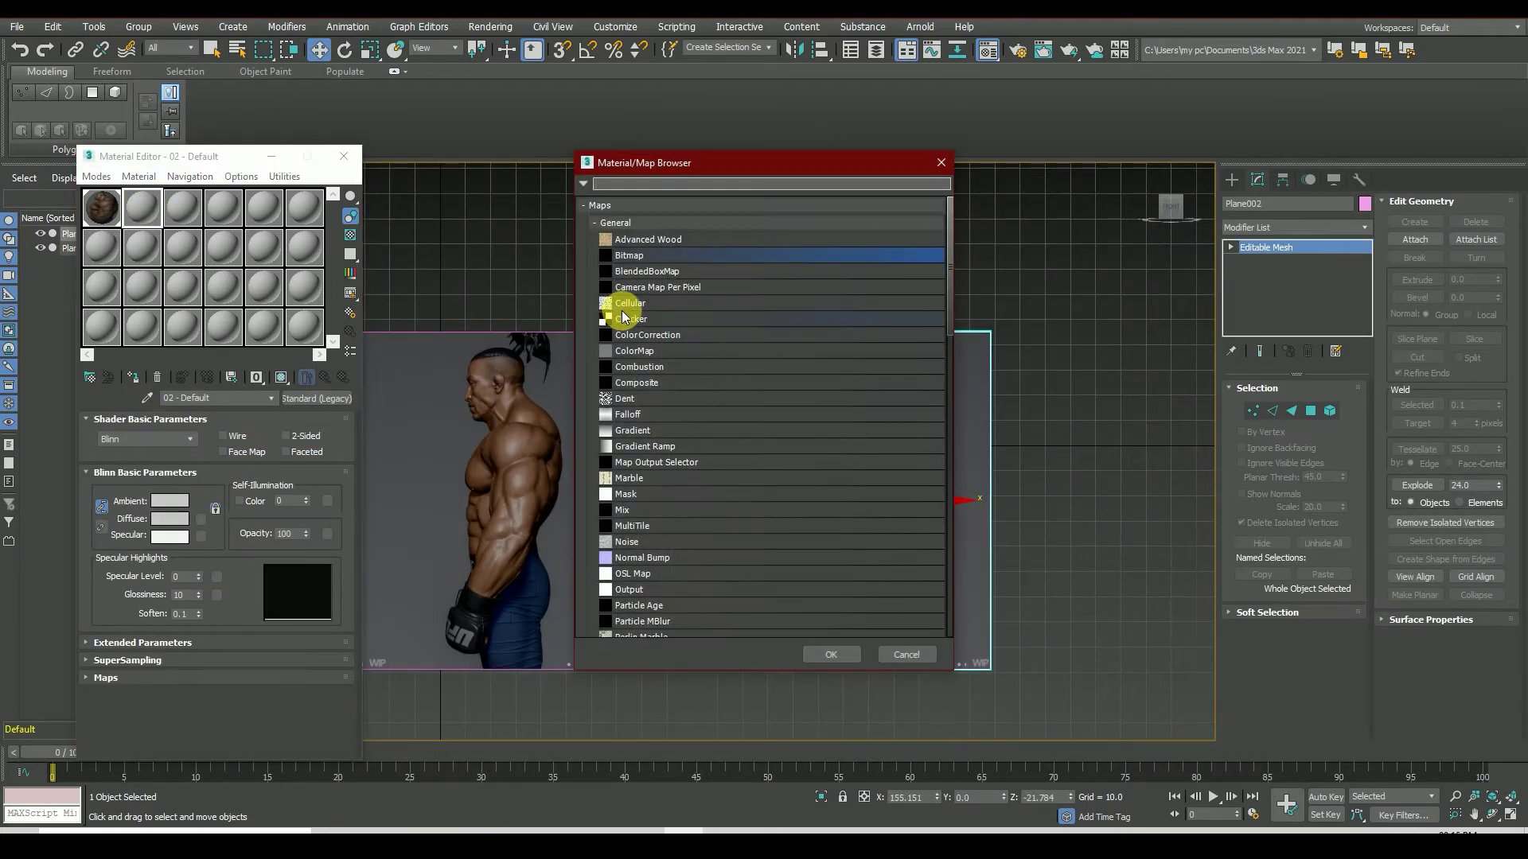
double_click(652, 256)
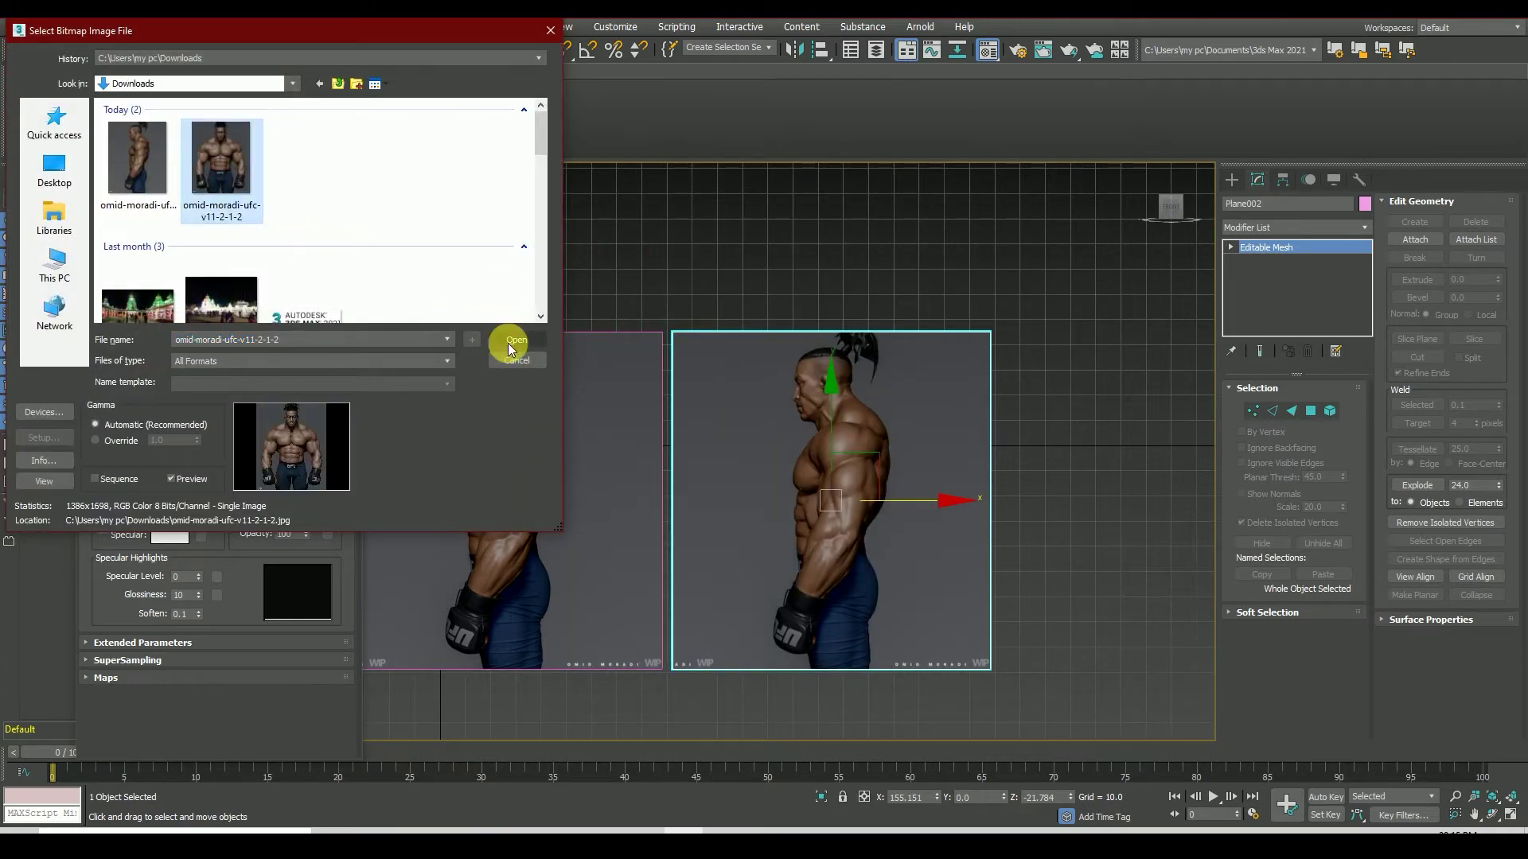
click(511, 349)
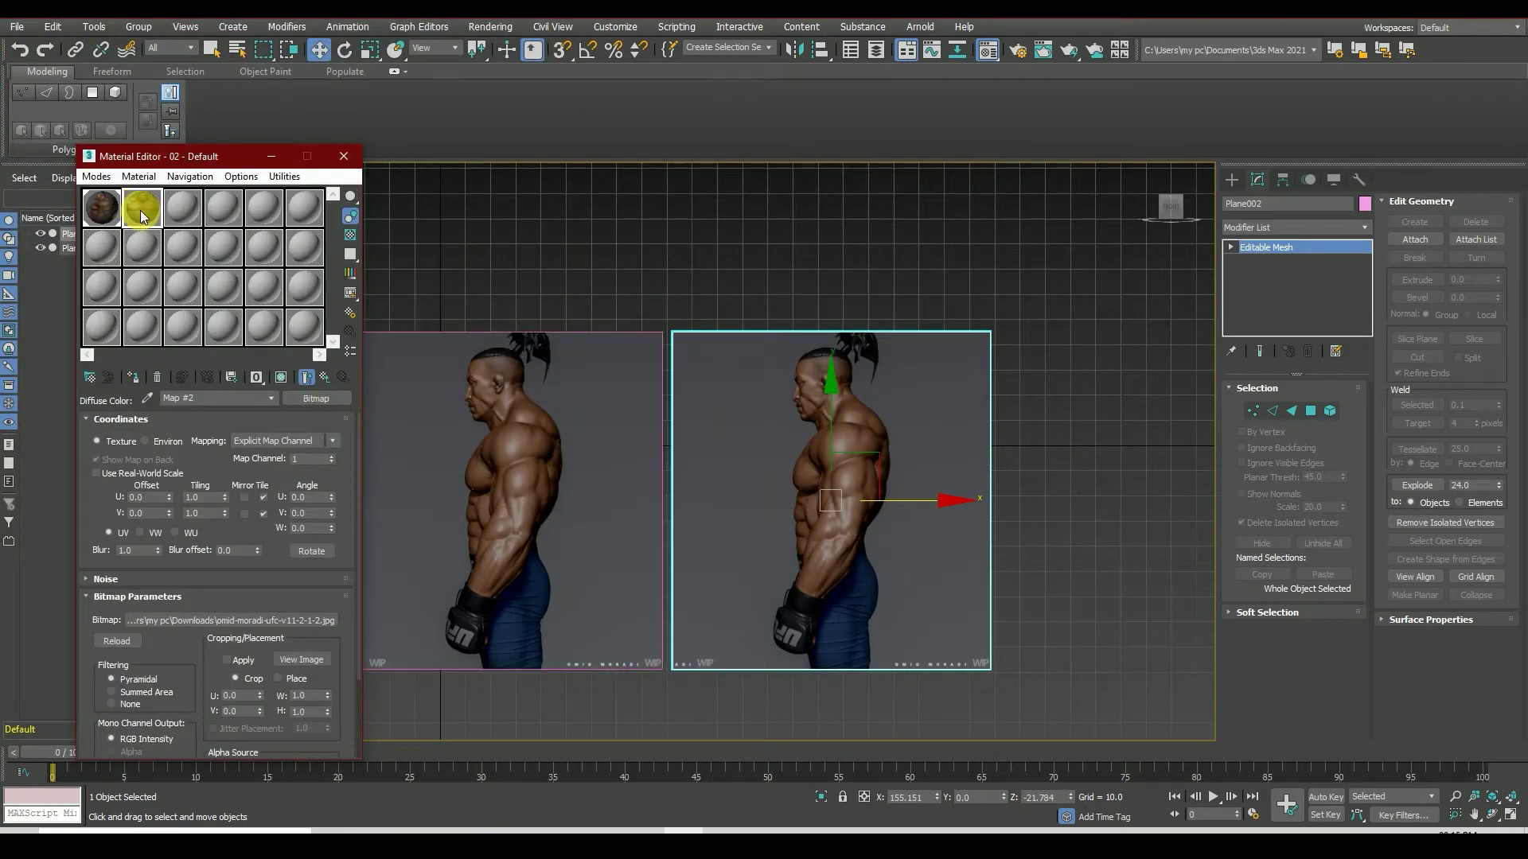
- Assign the second material to the copied plane and display it with realistic maps
click(133, 377)
click(281, 378)
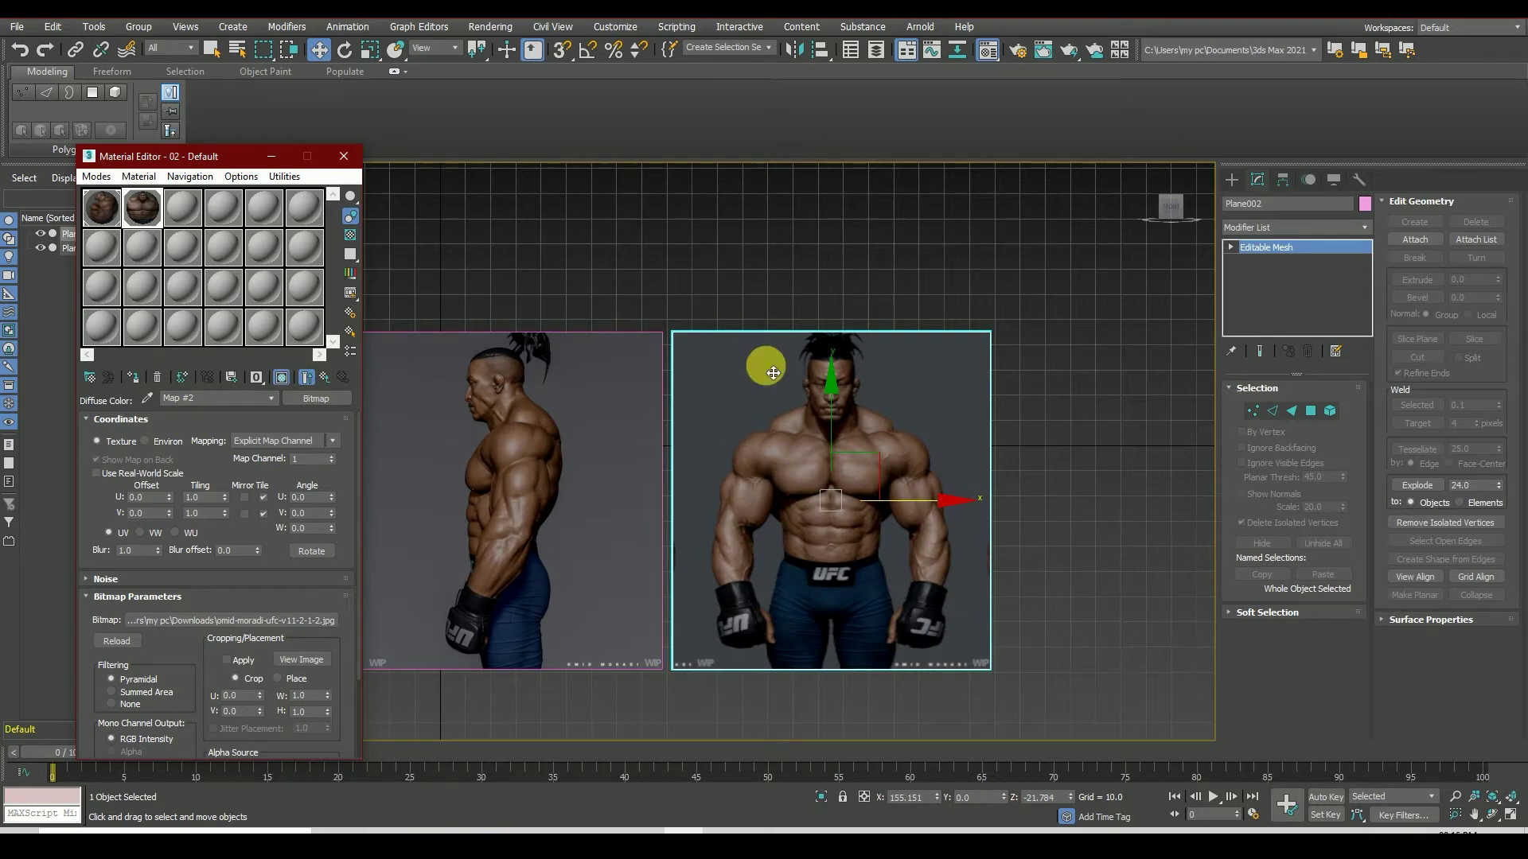
click(152, 178)
mouse_move(207, 502)
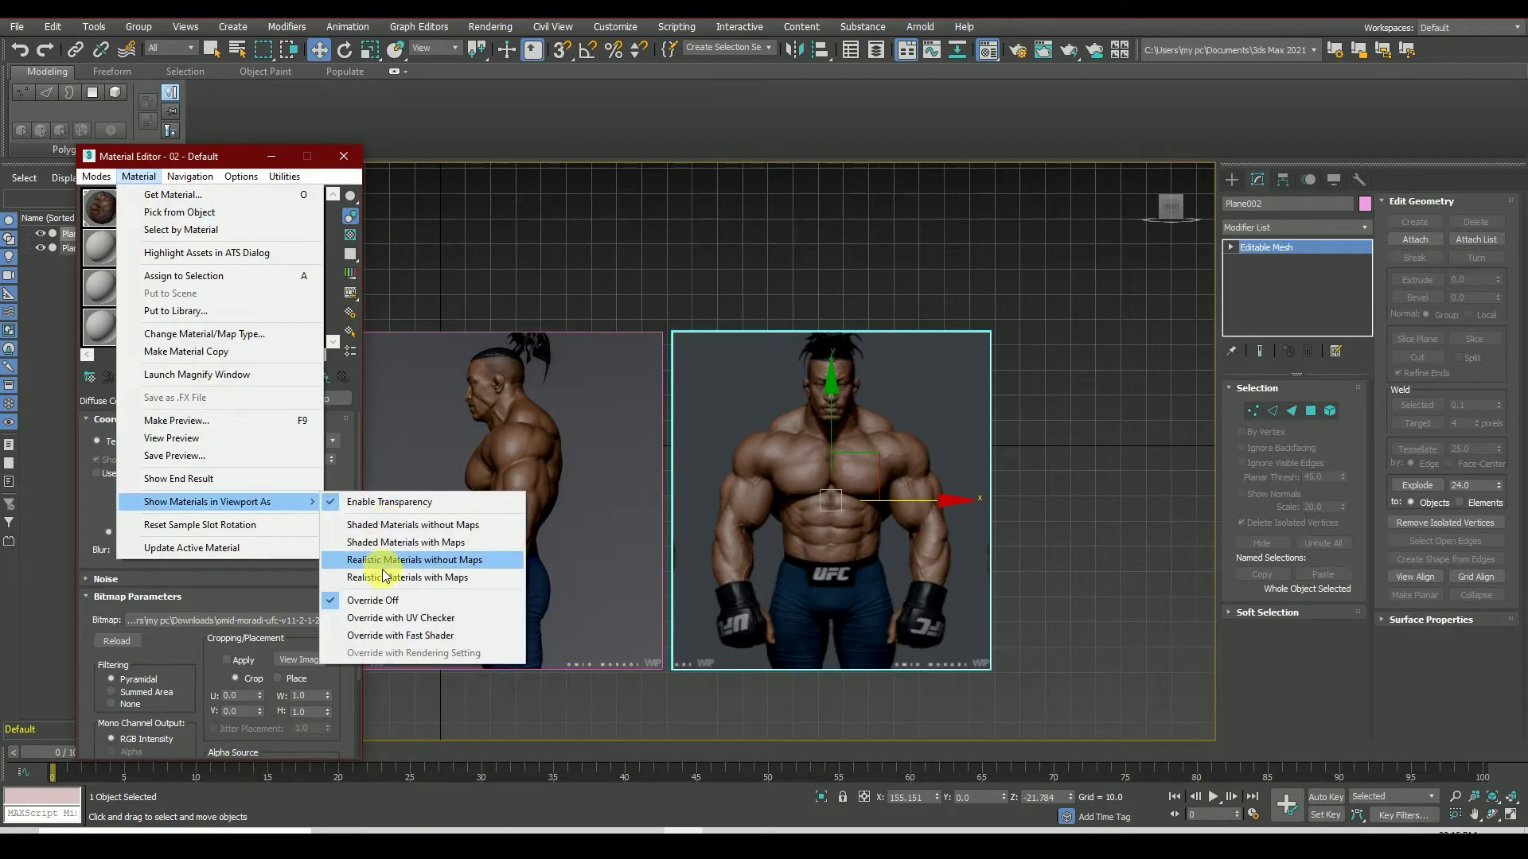
click(384, 578)
- Add a UVW Map to the front plane fitted to the front photo's proportions
key(m)
key(z)
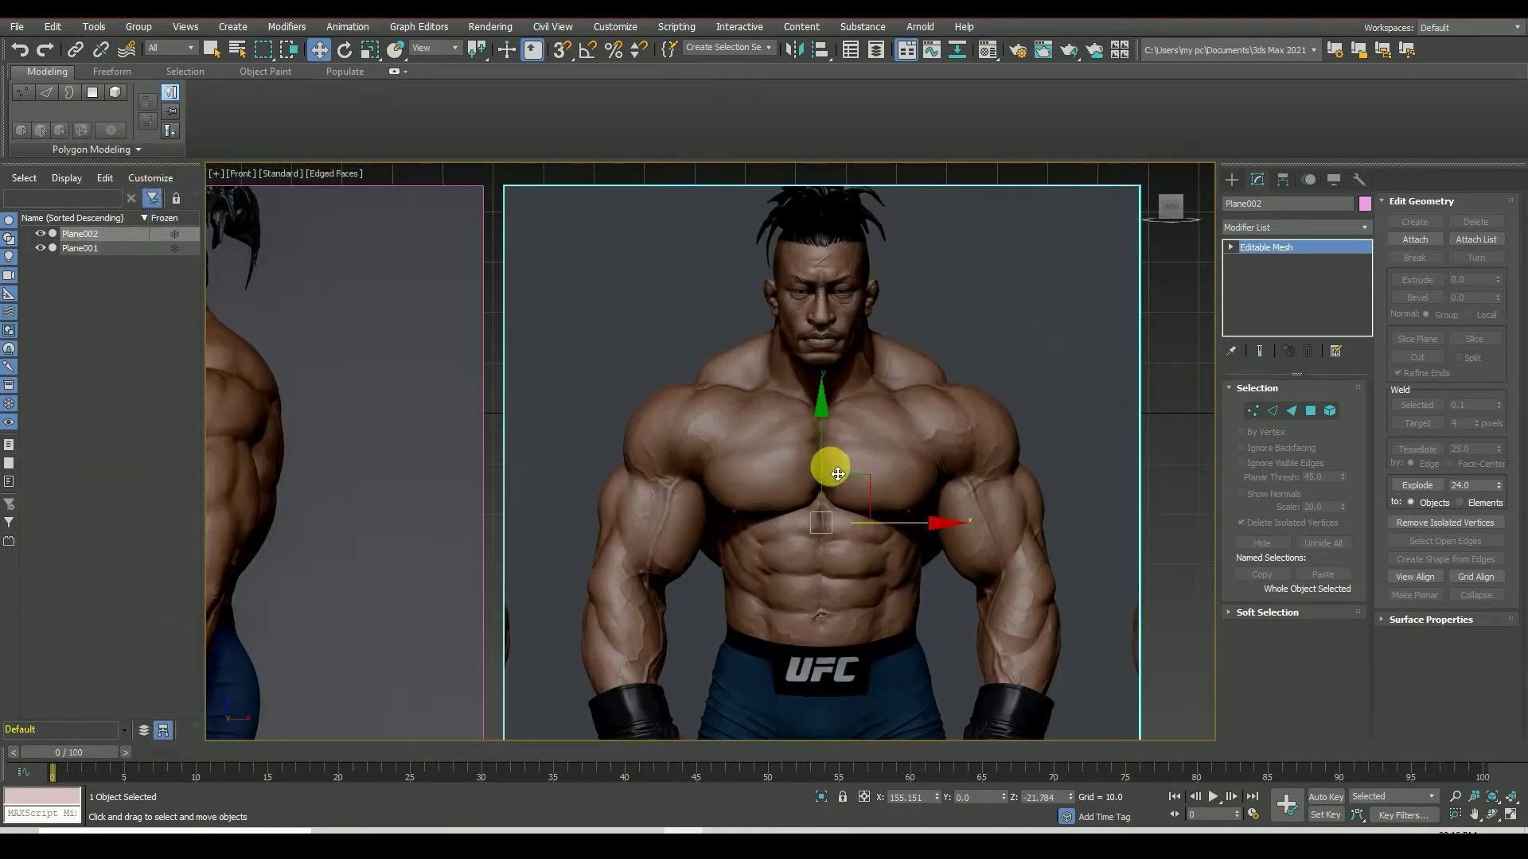
scroll(1034, 477, down, 4)
click(1277, 226)
text(uv)
click(1297, 678)
scroll(1289, 557, down, 3)
click(1265, 596)
click(221, 159)
click(525, 341)
- Collapse the stack and convert both reference planes to Editable Poly
right_click(1265, 248)
click(1305, 403)
click(827, 485)
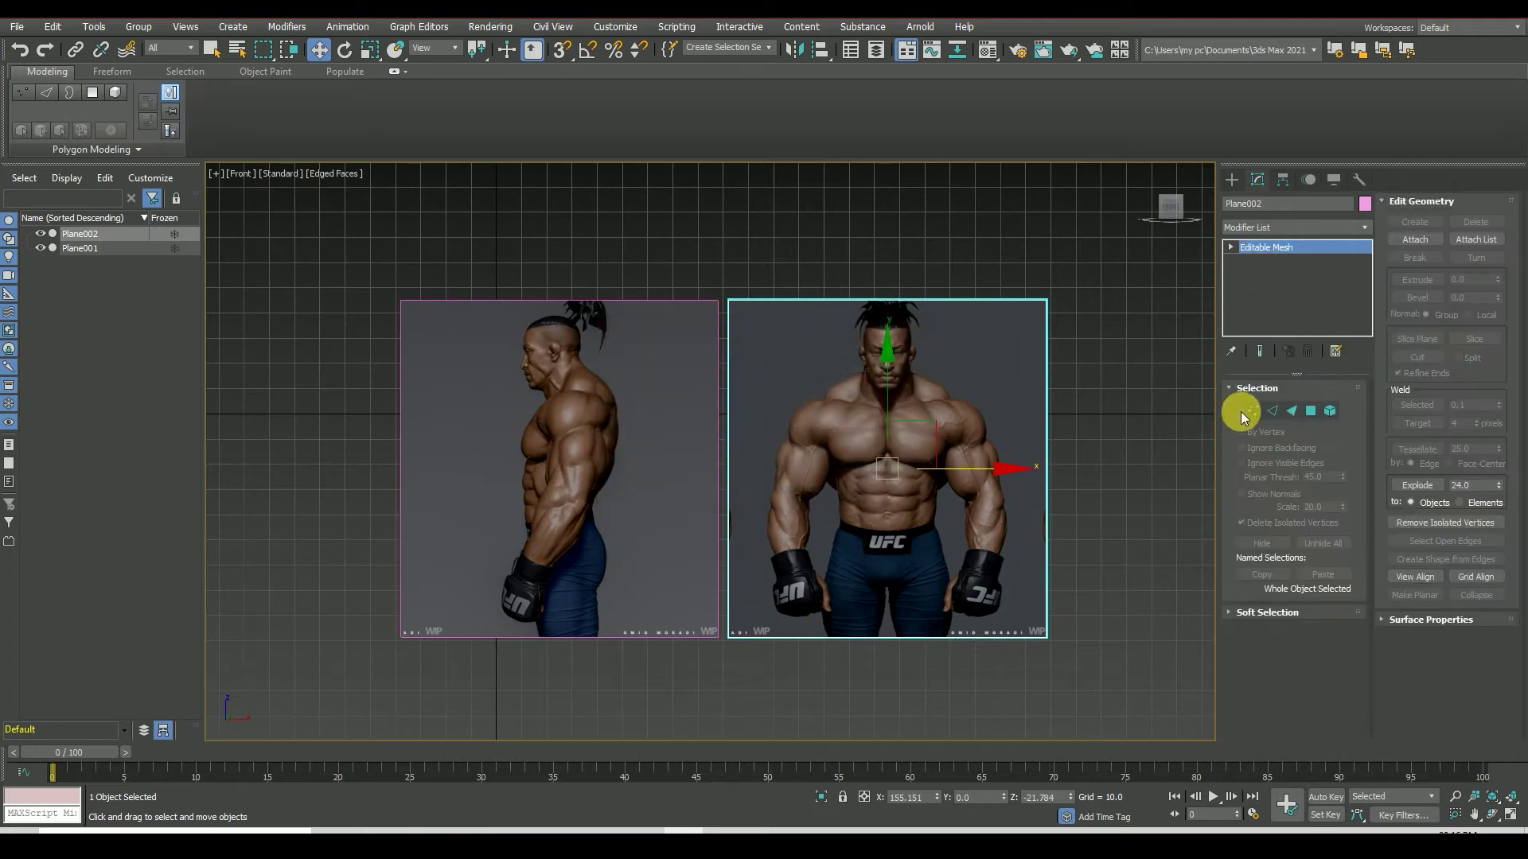
click(1251, 411)
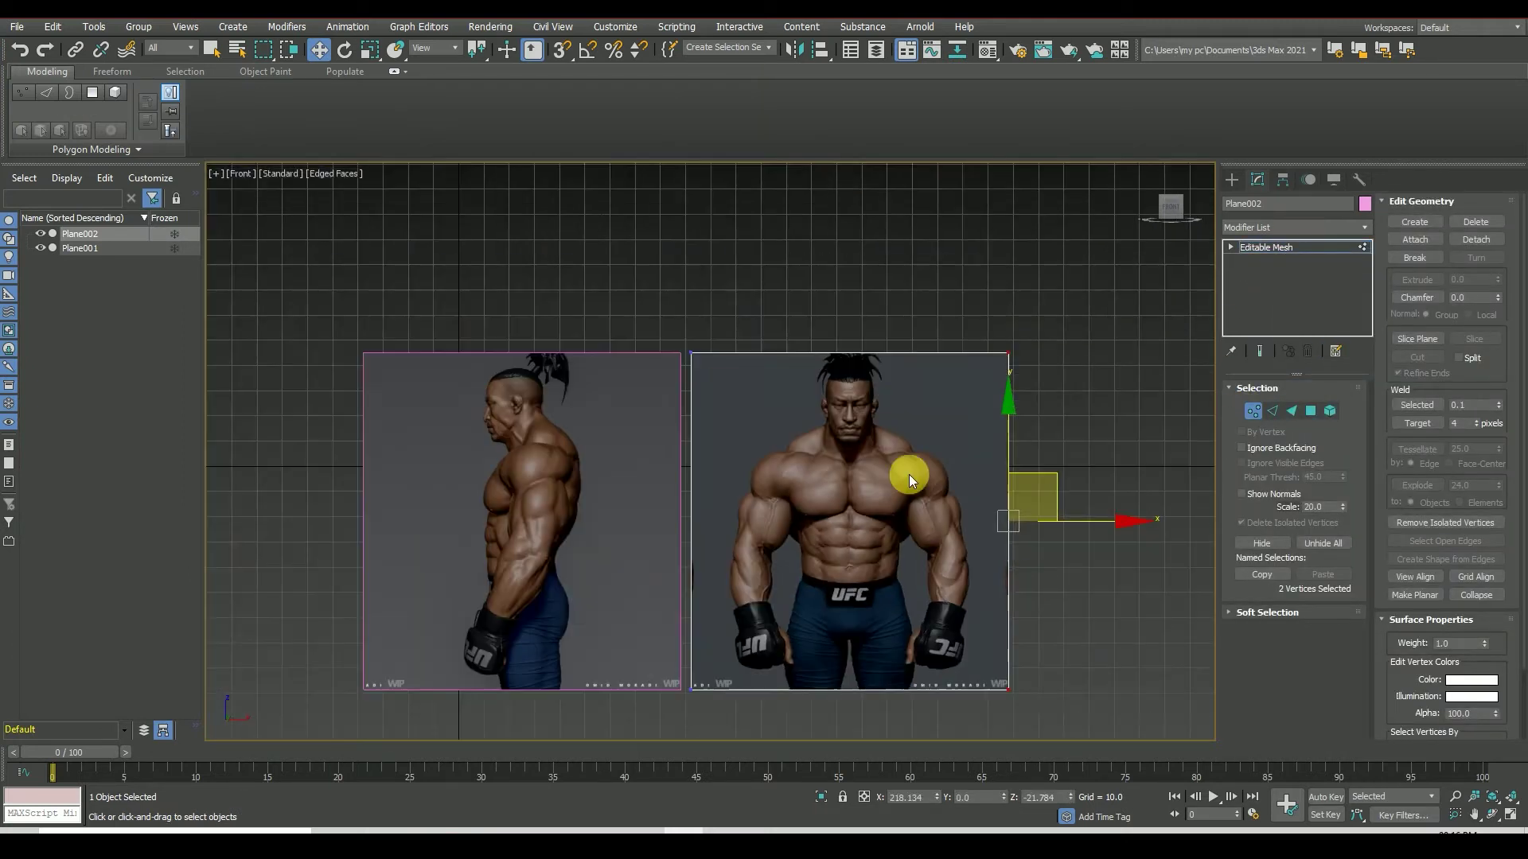
scroll(908, 474, up, 4)
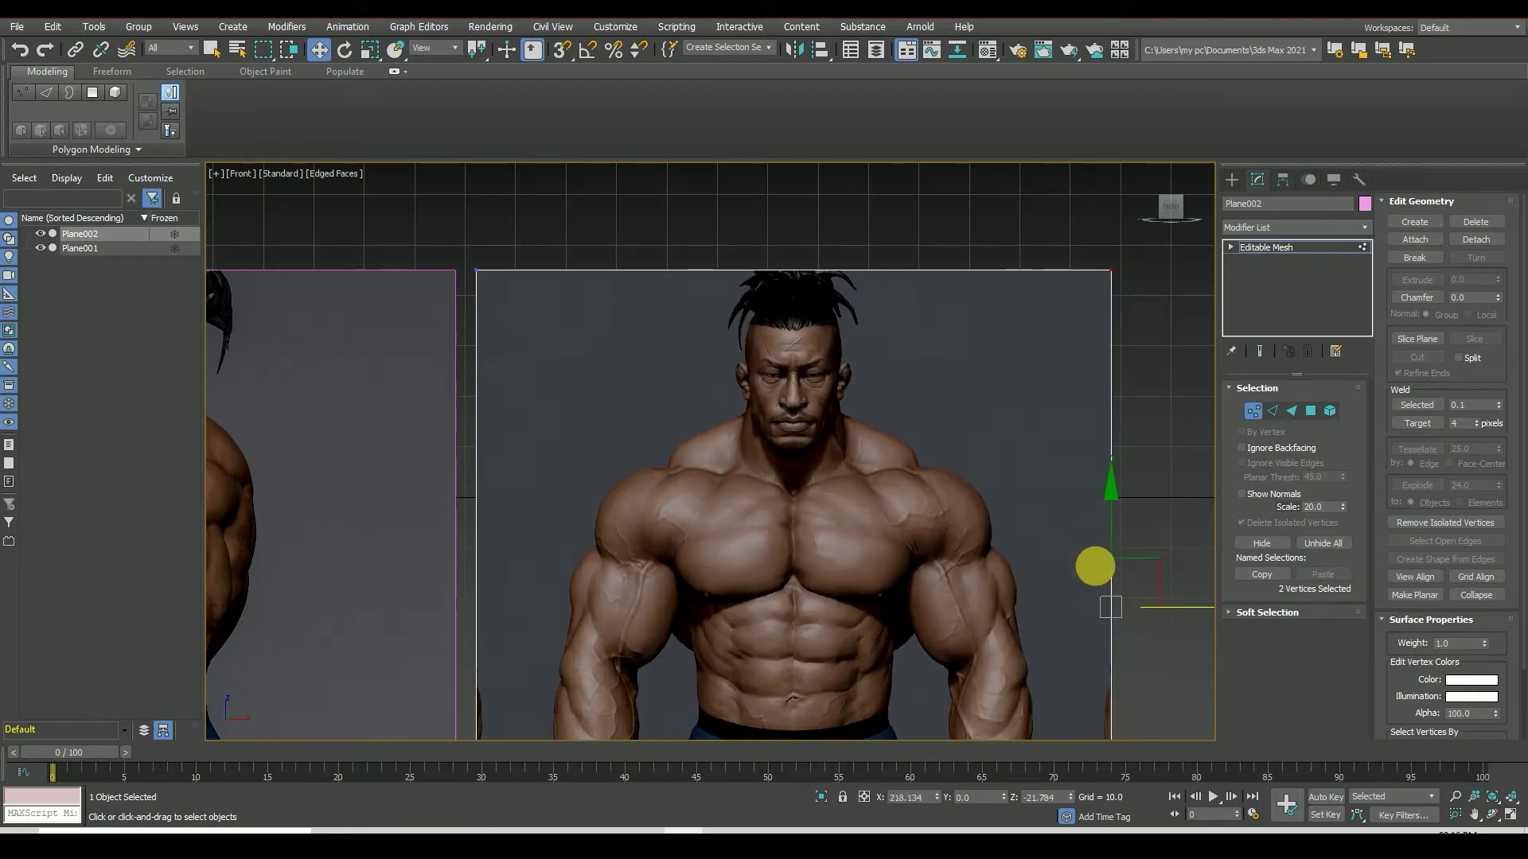
right_click(972, 426)
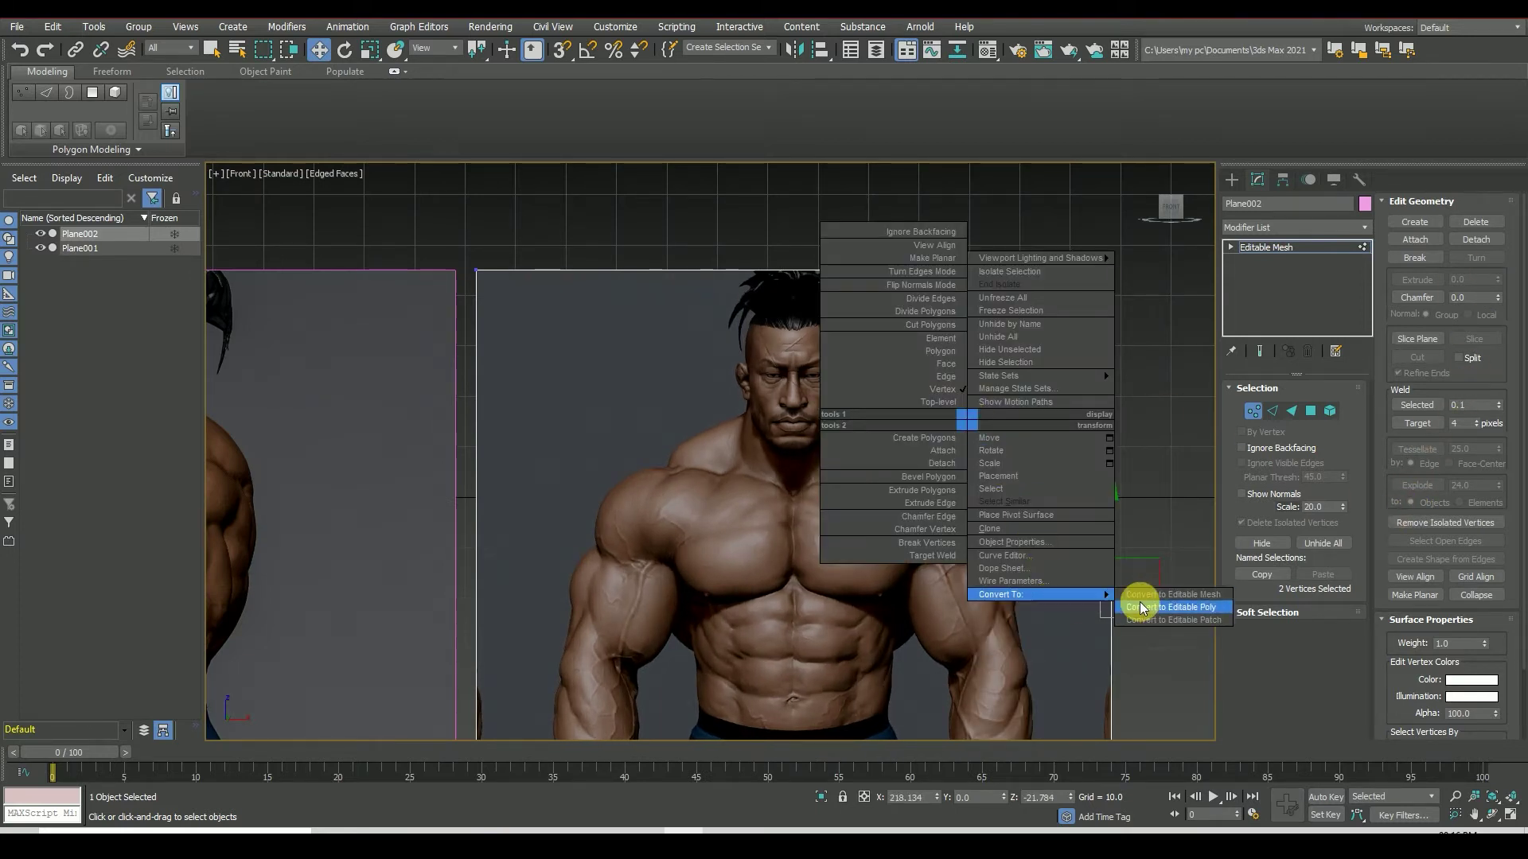
click(1166, 608)
right_click(416, 464)
click(623, 648)
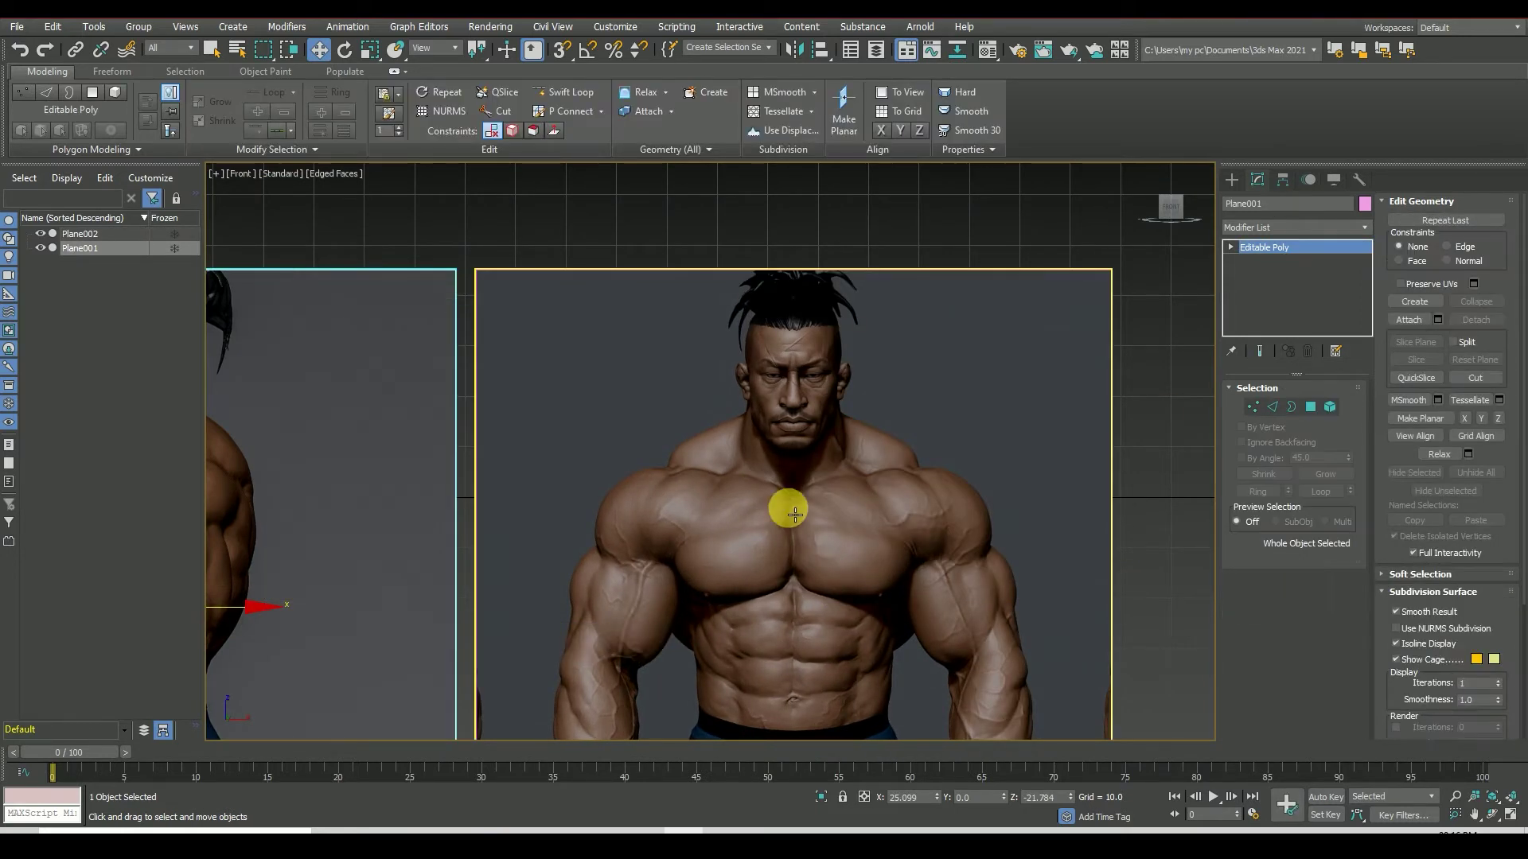
- Raise the front plane's bottom-edge vertices up to the fighter's neck
click(1264, 414)
scroll(870, 307, down, 3)
scroll(853, 544, up, 3)
drag(847, 505, 873, 259)
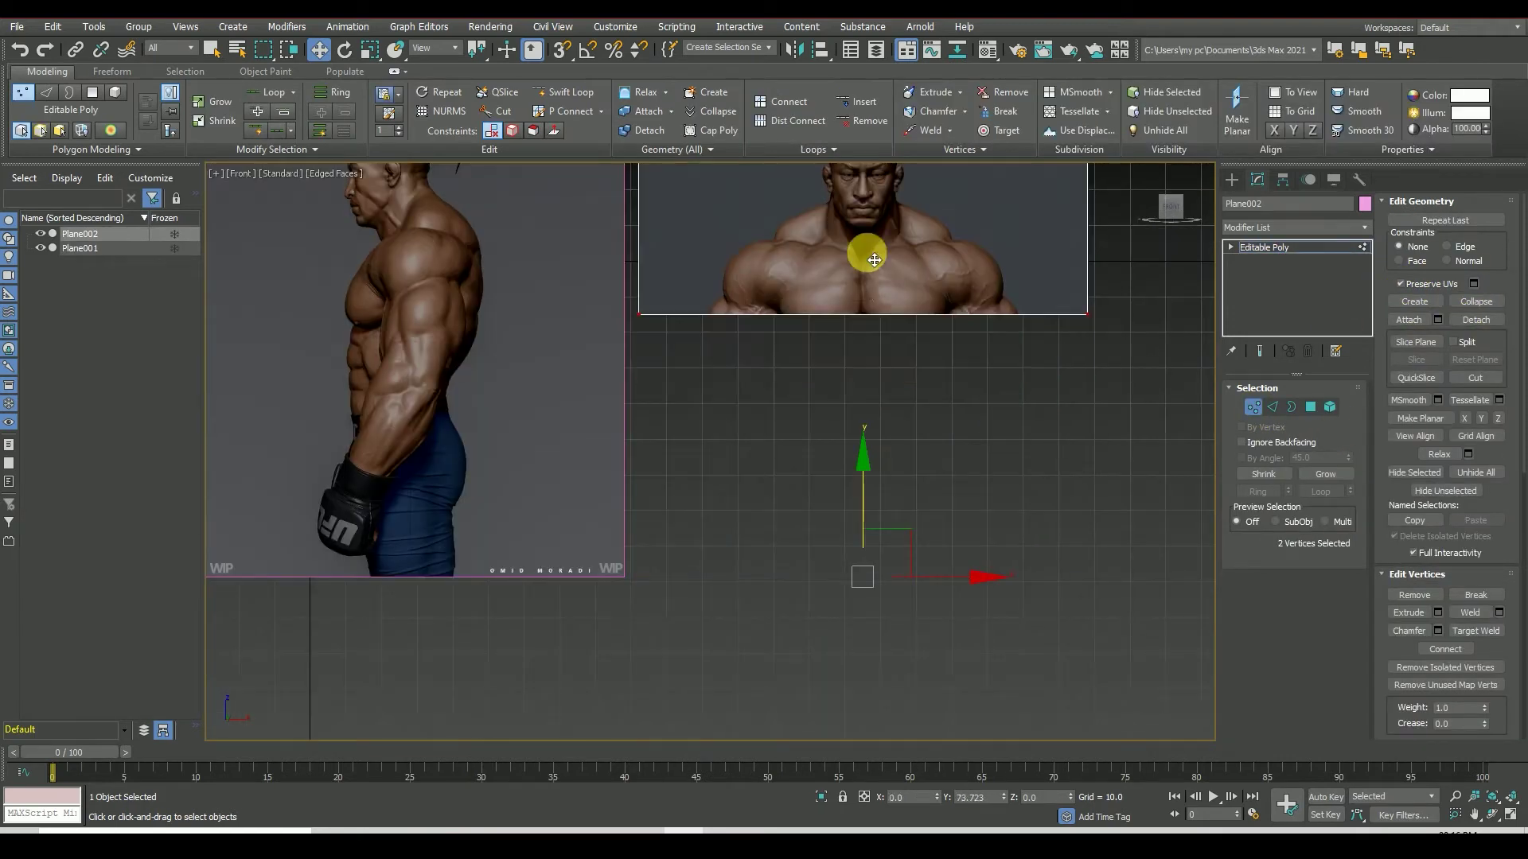
scroll(873, 260, down, 2)
scroll(825, 385, up, 4)
scroll(828, 398, down, 1)
drag(835, 409, 853, 328)
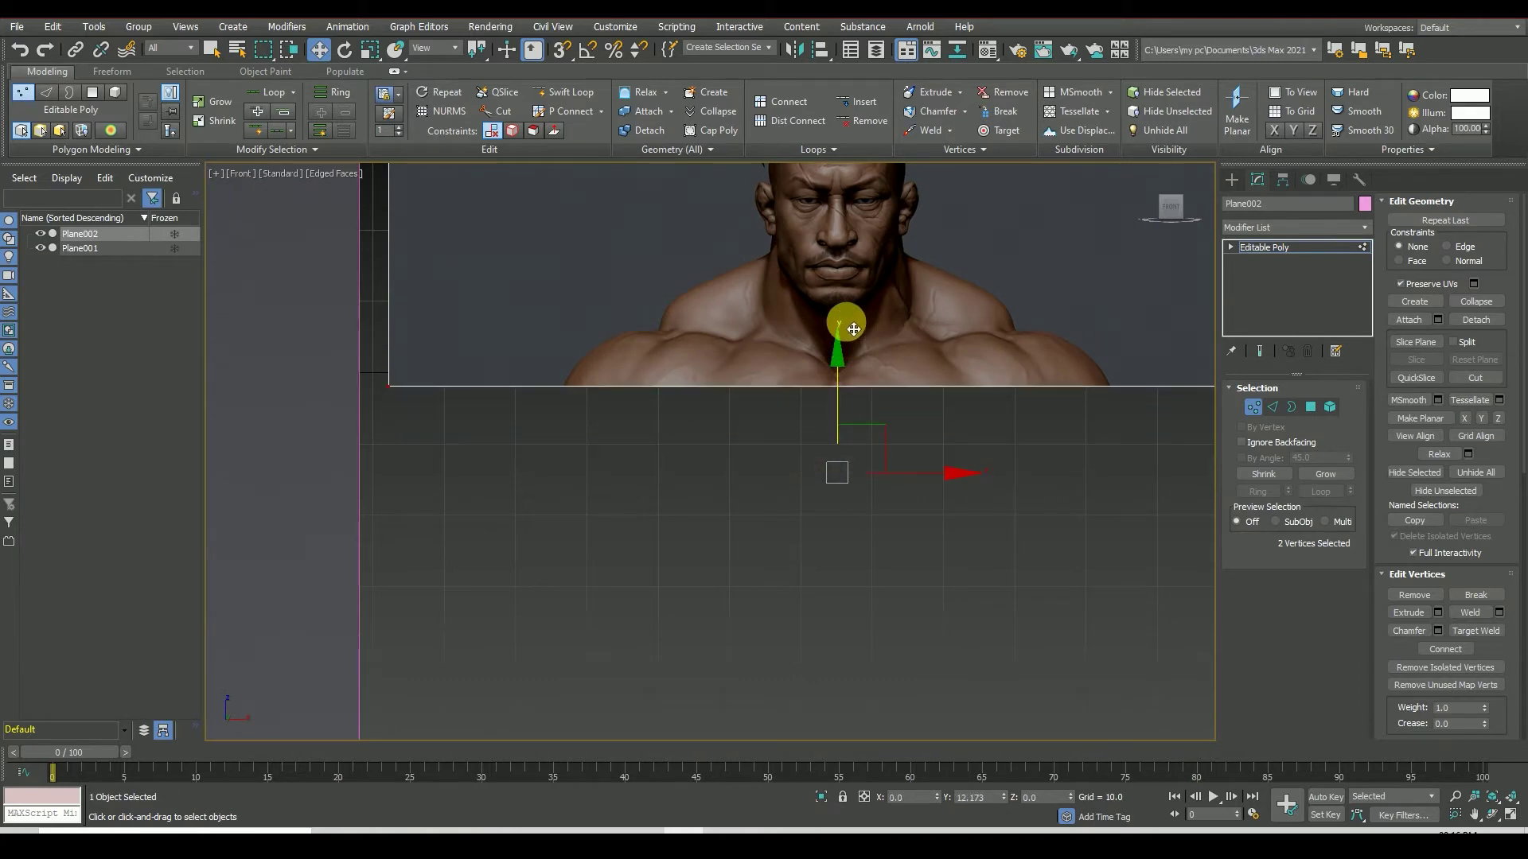
scroll(833, 413, down, 2)
scroll(832, 413, up, 3)
mouse_move(831, 413)
mouse_down()
mouse_move(845, 316)
mouse_move(792, 355)
mouse_up()
- Pull the front plane's left and right edges in to the ears
scroll(605, 324, down, 5)
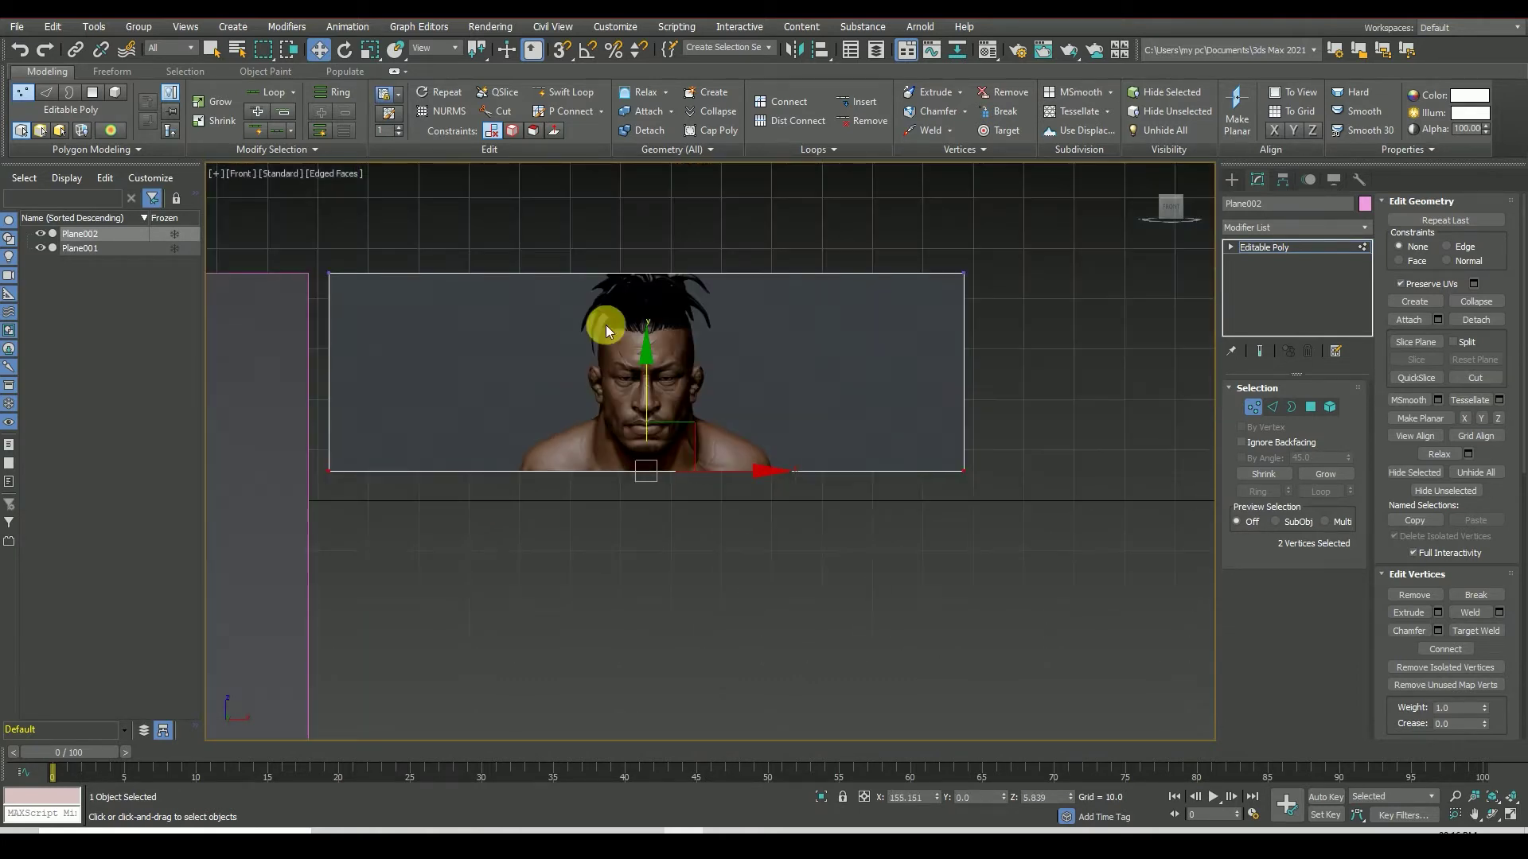
scroll(343, 388, up, 3)
drag(343, 389, 880, 368)
scroll(880, 369, up, 3)
drag(652, 331, 778, 341)
scroll(475, 382, down, 2)
scroll(474, 382, down, 3)
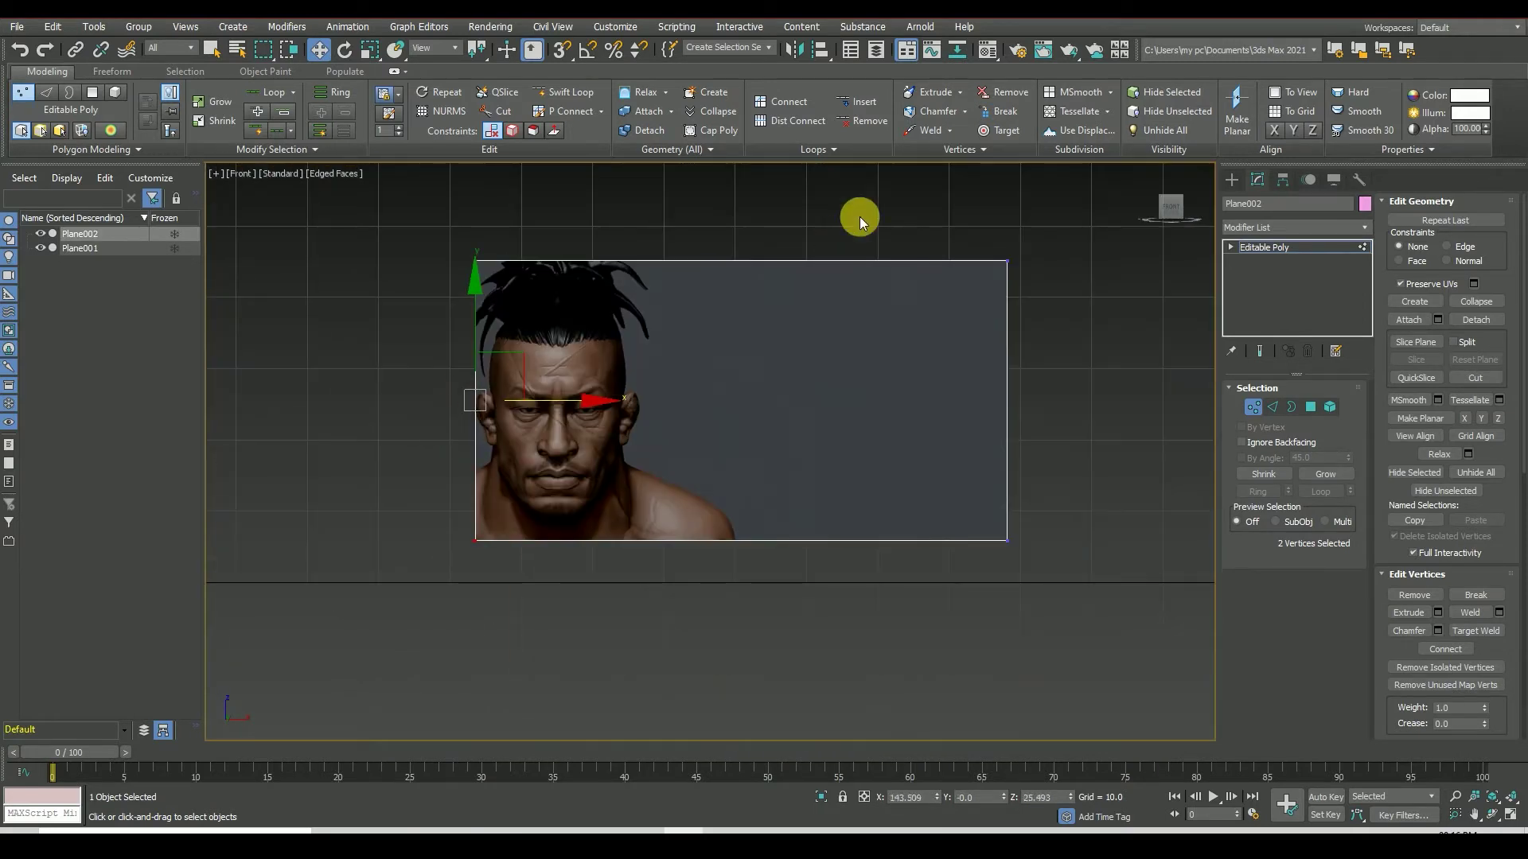
drag(1096, 411, 692, 404)
scroll(601, 406, up, 3)
scroll(829, 421, up, 3)
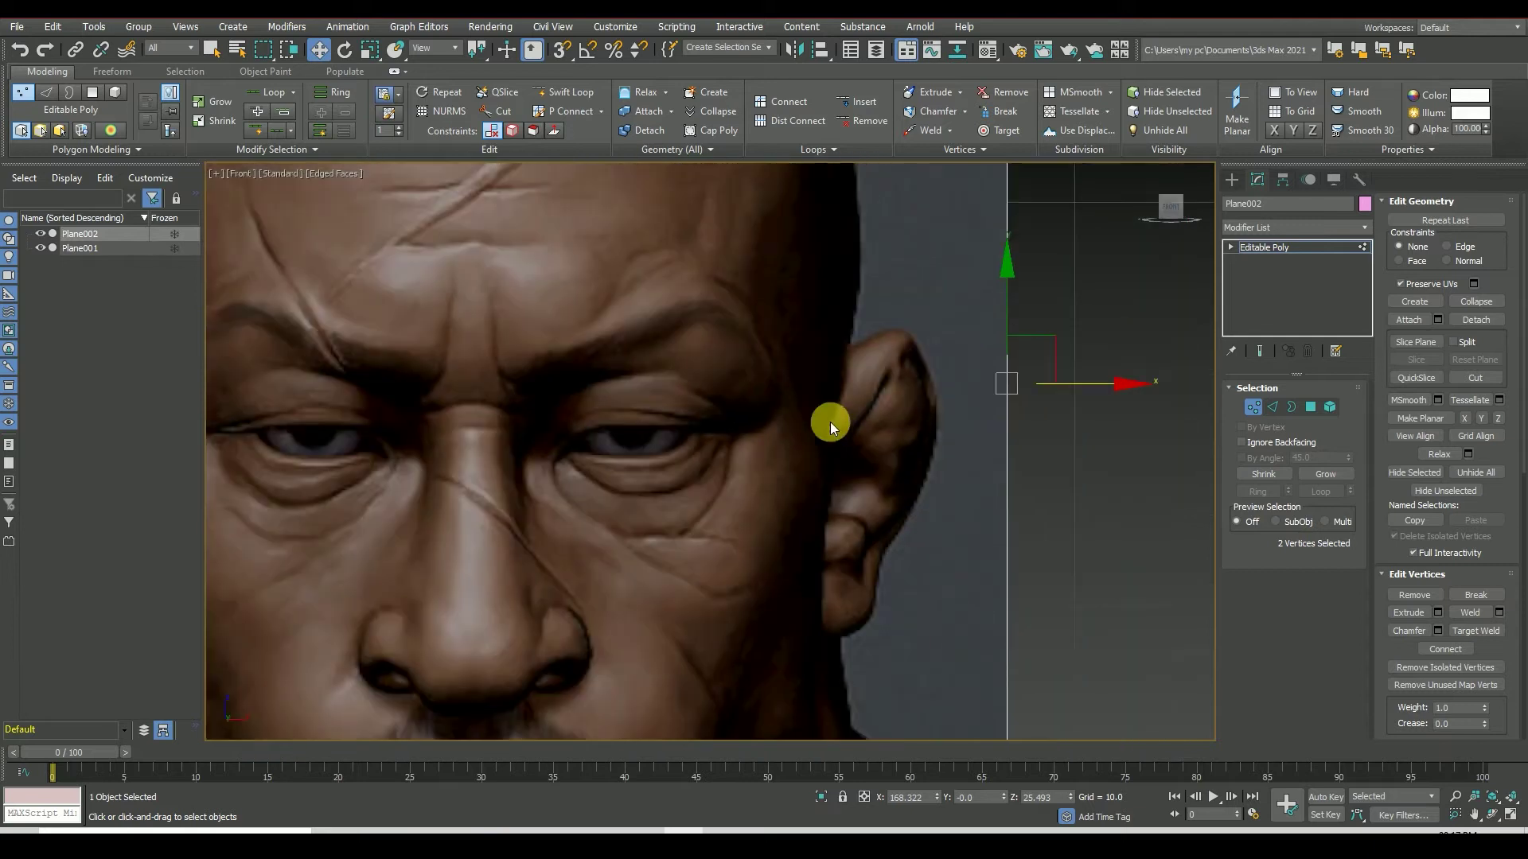
drag(1092, 388, 1017, 384)
- Lower the front plane's top-edge vertices down to the hair
click(1017, 385)
scroll(1018, 414, down, 3)
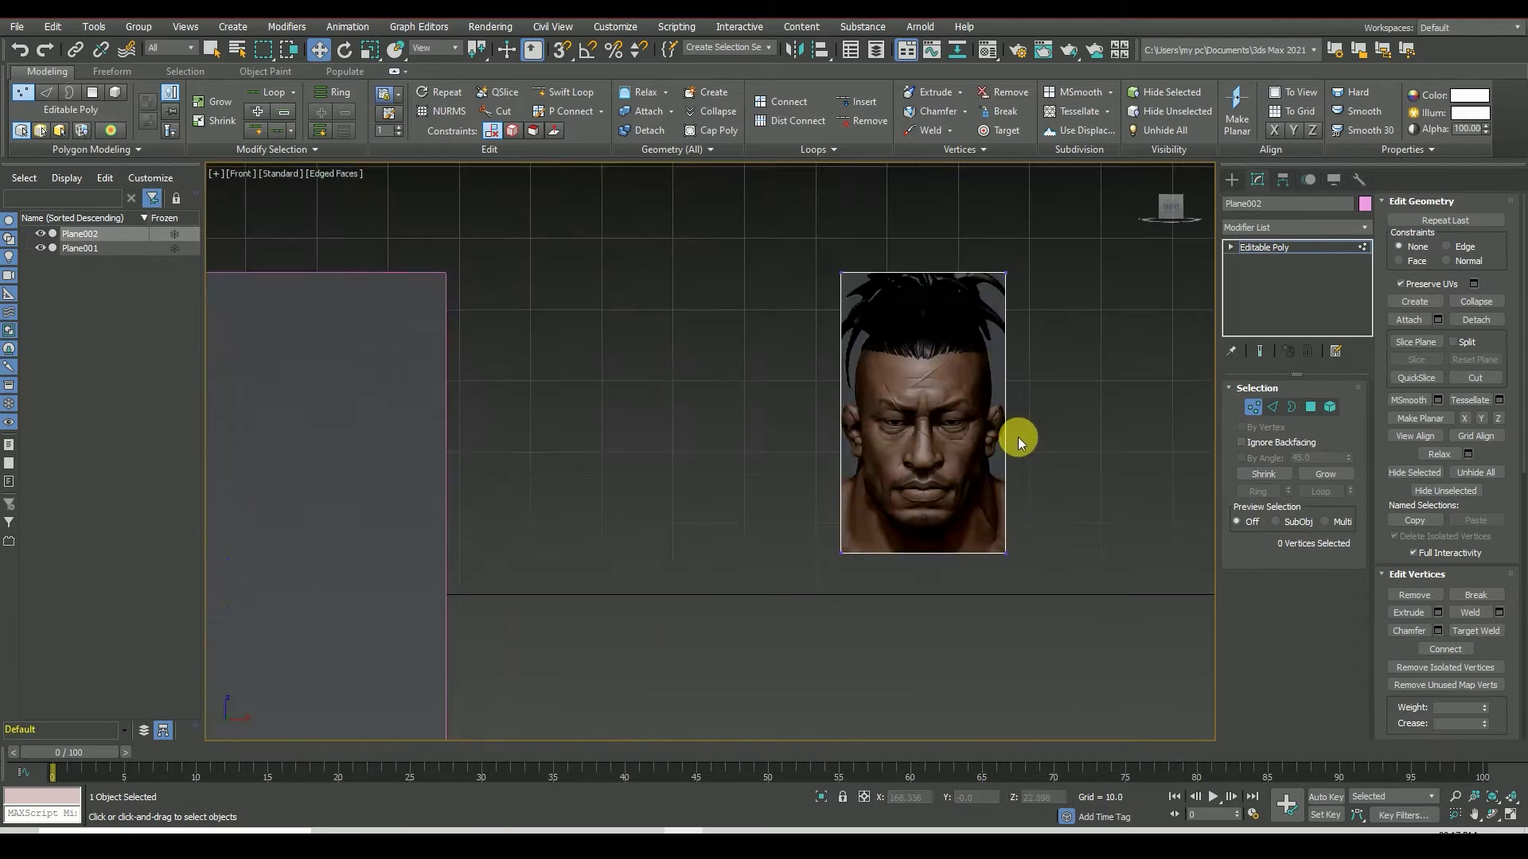
scroll(1019, 461, down, 2)
scroll(977, 370, up, 4)
drag(820, 306, 1090, 350)
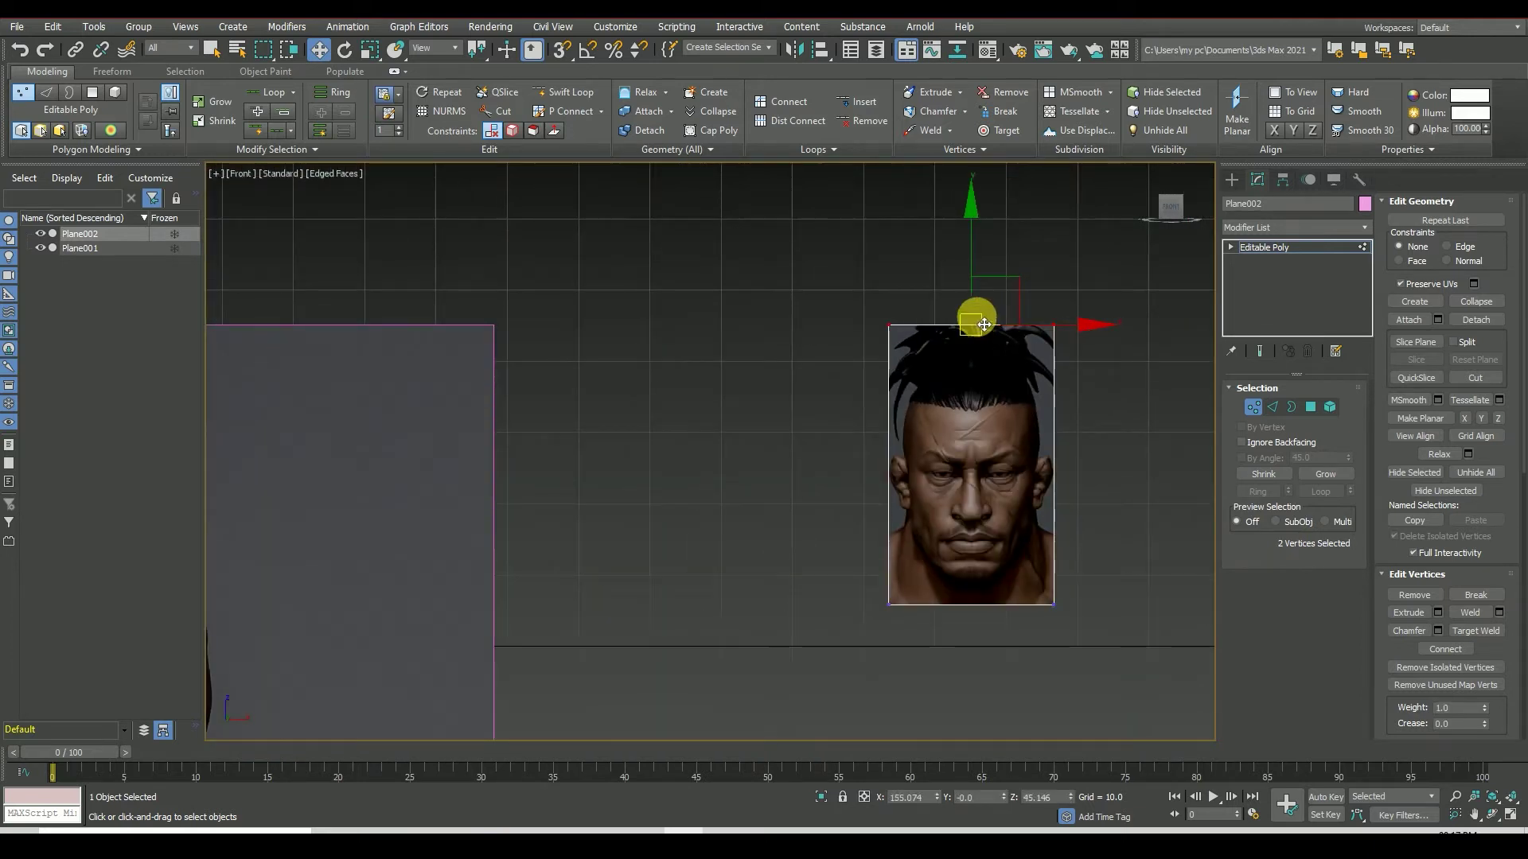
scroll(955, 310, up, 3)
mouse_move(967, 286)
mouse_down()
mouse_move(966, 523)
mouse_move(971, 334)
mouse_move(979, 429)
mouse_up()
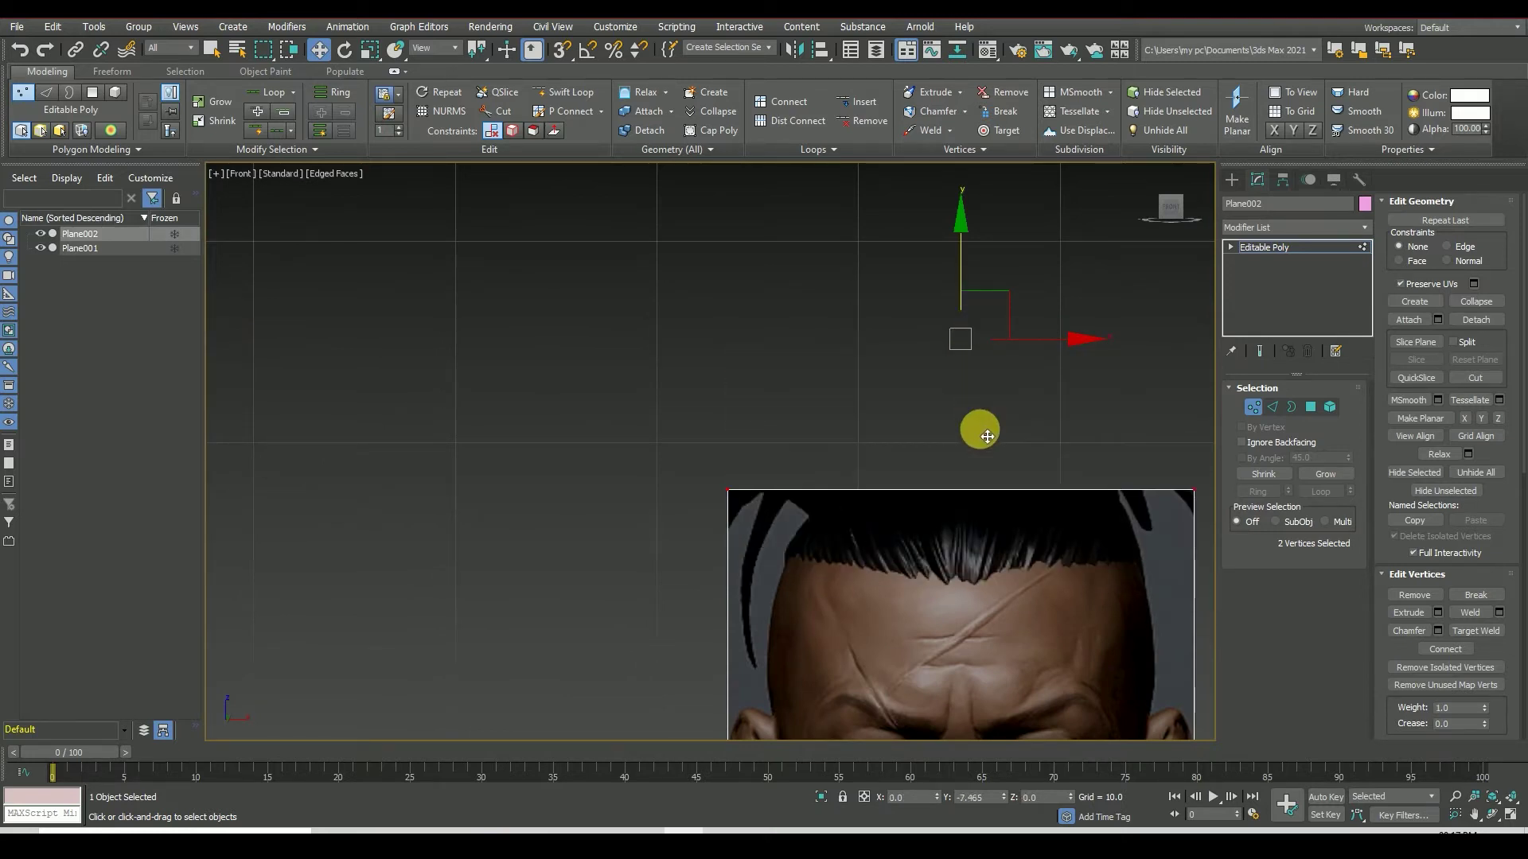
scroll(792, 294, down, 3)
scroll(875, 374, down, 3)
scroll(1210, 289, down, 2)
- On the side plane, raise the bottom edge to the neck and move the left edge toward the face
click(704, 518)
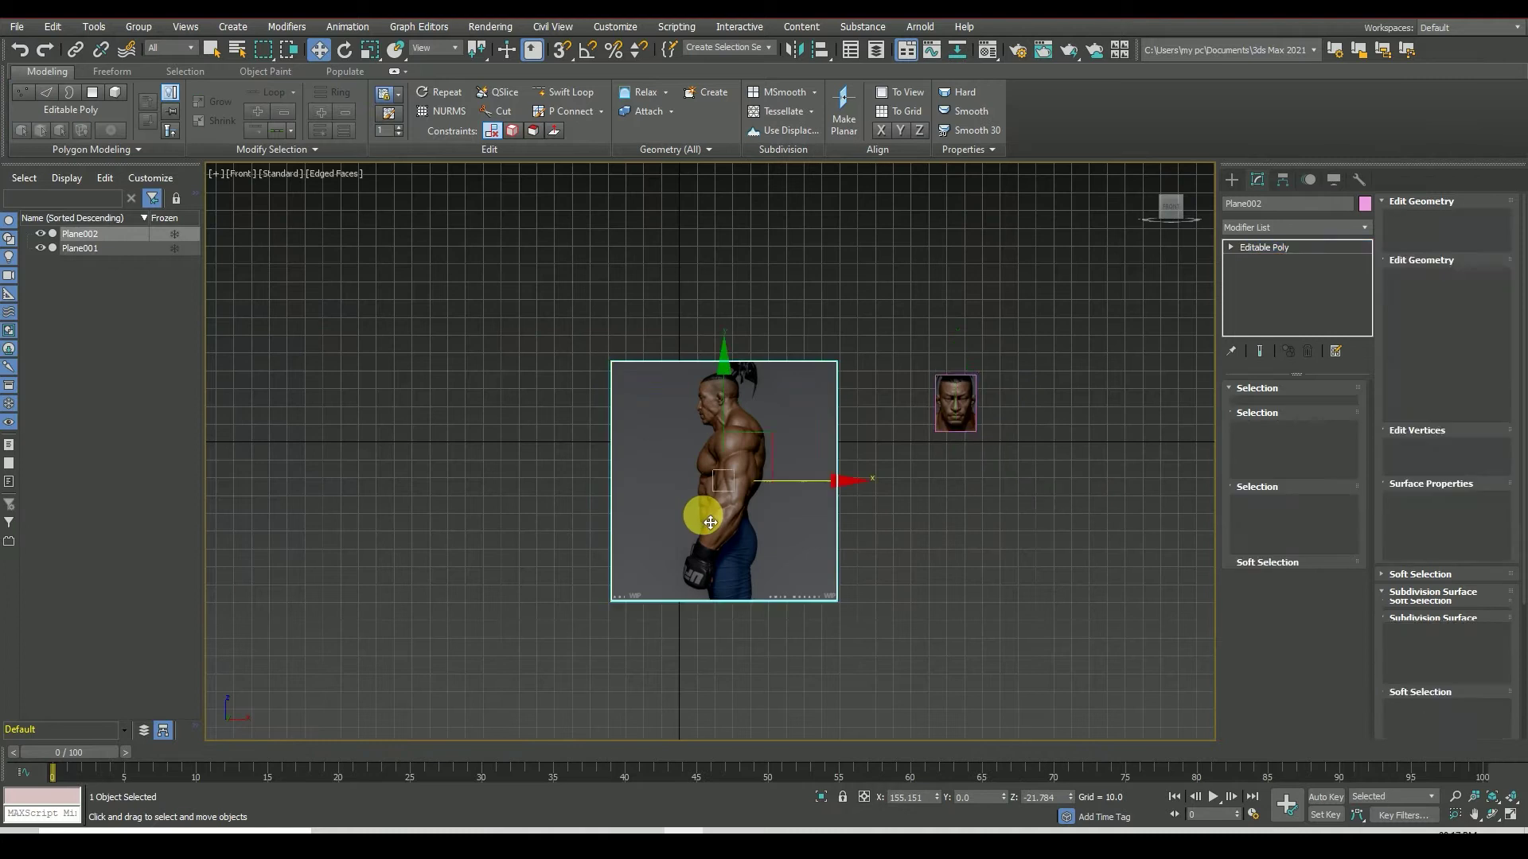
key(z)
click(1257, 402)
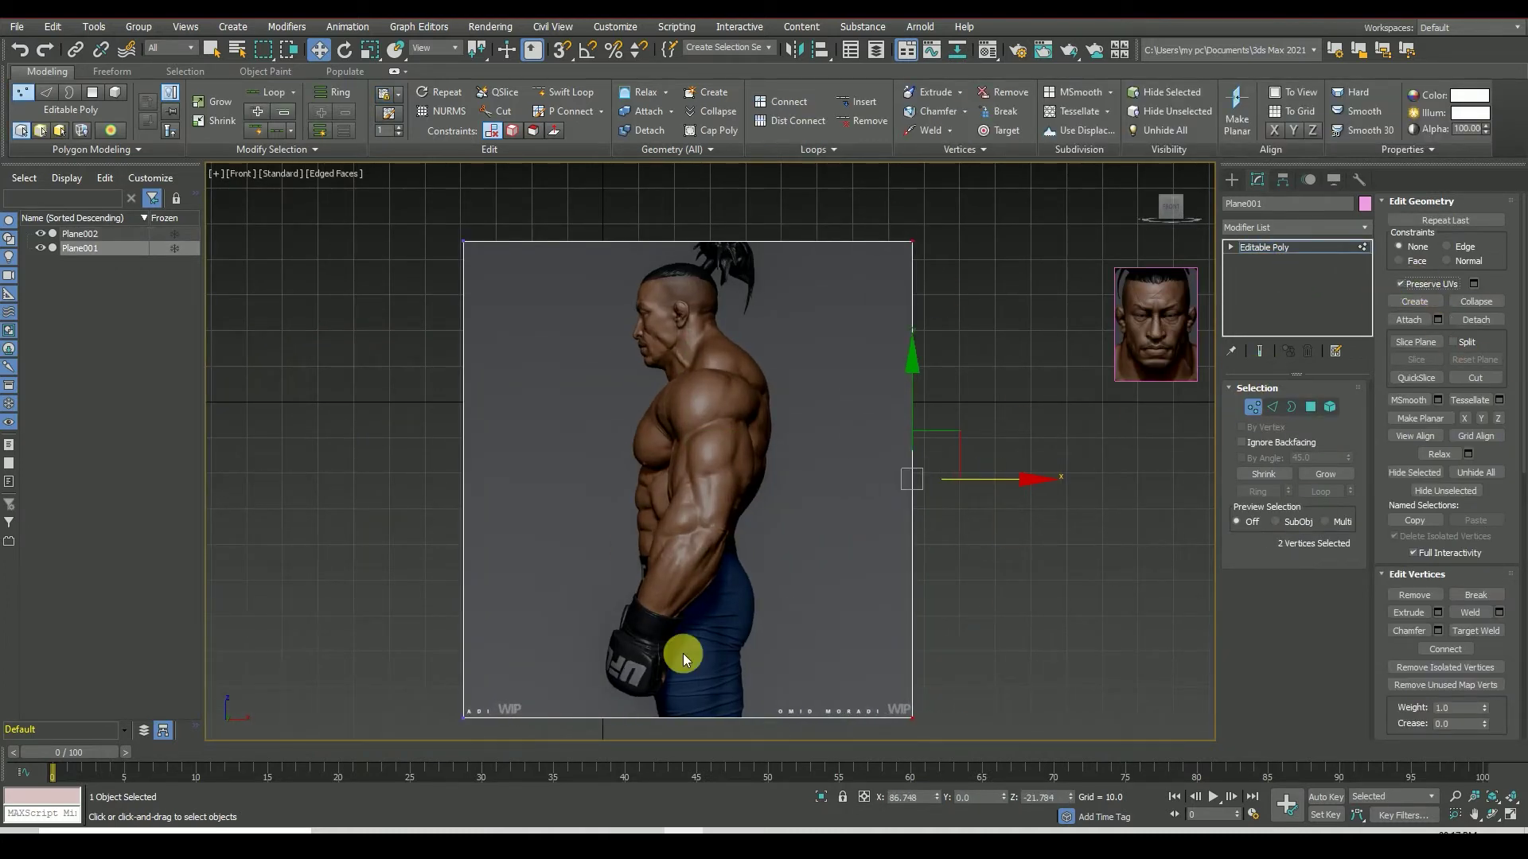
mouse_move(694, 660)
mouse_down()
mouse_move(756, 595)
mouse_move(762, 529)
mouse_up()
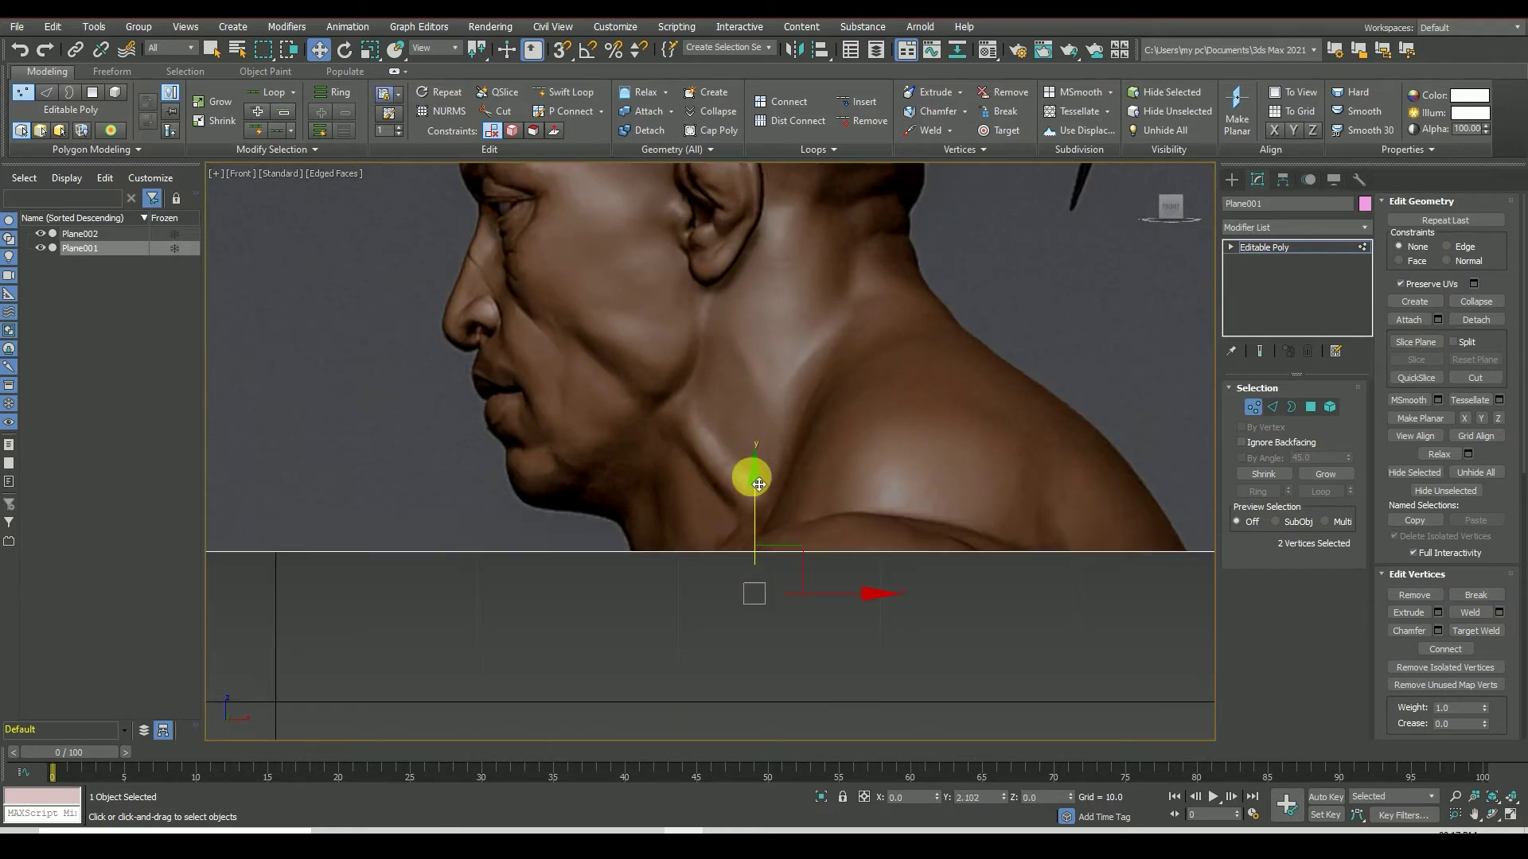
scroll(740, 550, down, 5)
drag(596, 650, 477, 469)
scroll(546, 488, up, 2)
scroll(586, 488, up, 3)
scroll(787, 478, up, 3)
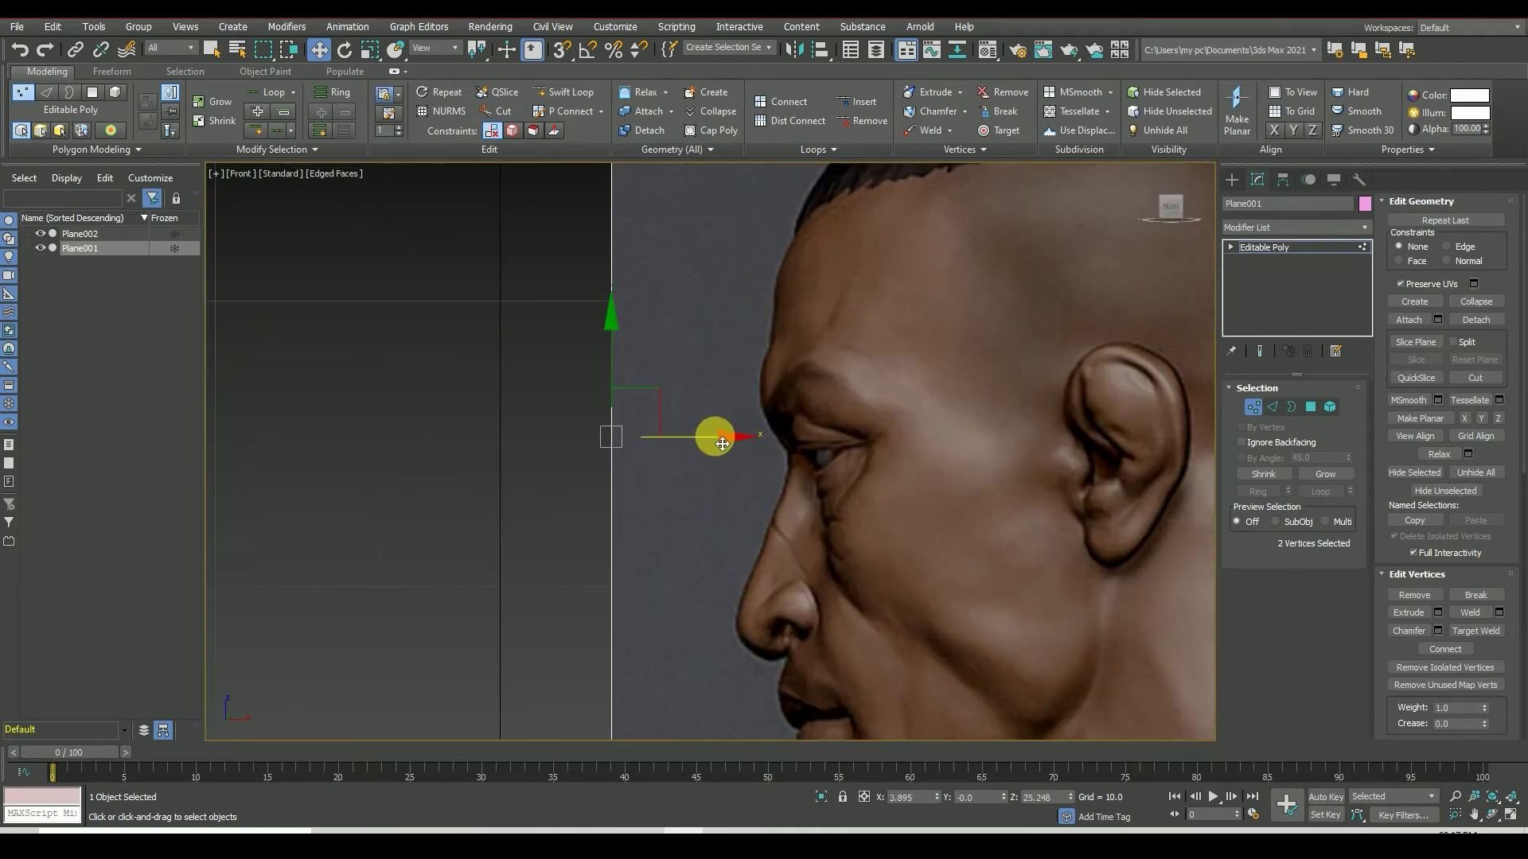
drag(713, 433, 835, 450)
scroll(535, 456, down, 5)
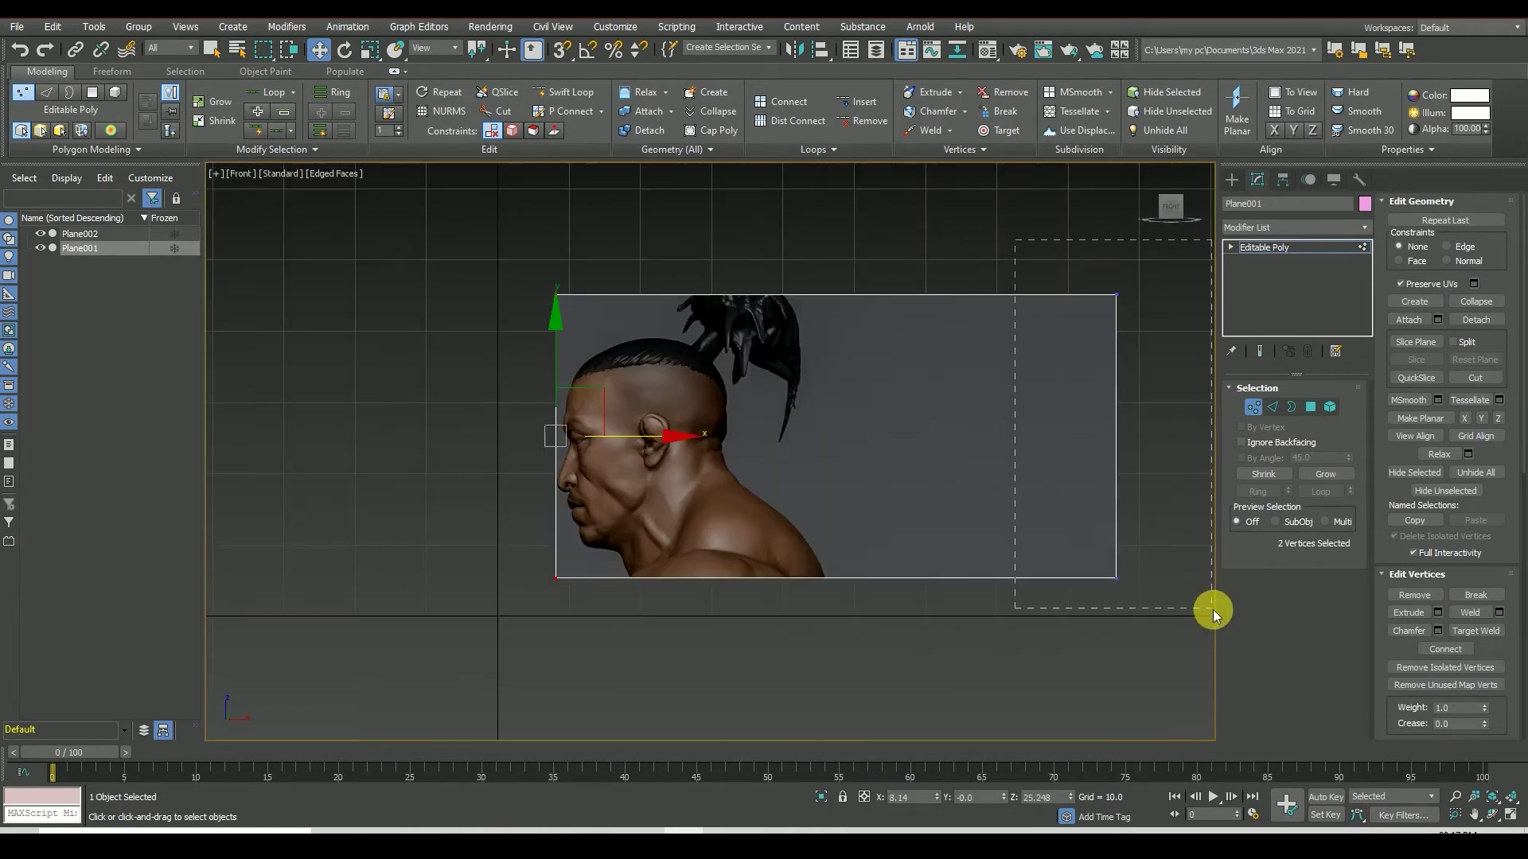
- Pull the side plane's right edge in behind the head and lower its top edge
drag(1212, 611, 1212, 611)
drag(1177, 454, 794, 467)
scroll(788, 478, up, 4)
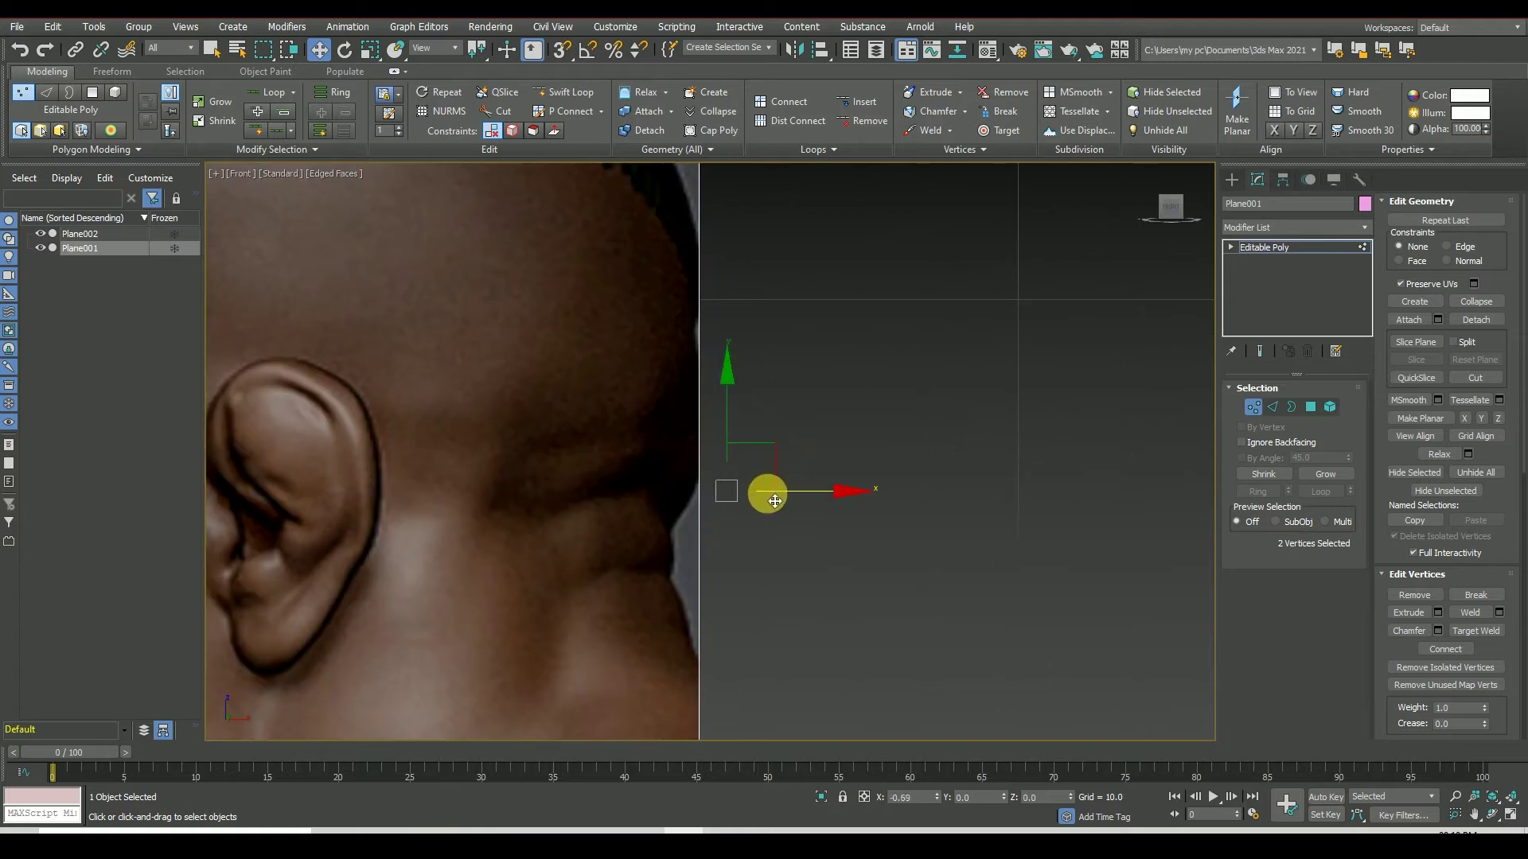
scroll(778, 495, down, 3)
scroll(887, 410, down, 2)
scroll(488, 604, down, 1)
scroll(769, 621, up, 3)
scroll(583, 518, up, 2)
scroll(995, 581, up, 2)
drag(752, 317, 778, 433)
scroll(779, 433, down, 3)
middle_drag(551, 388, 508, 608)
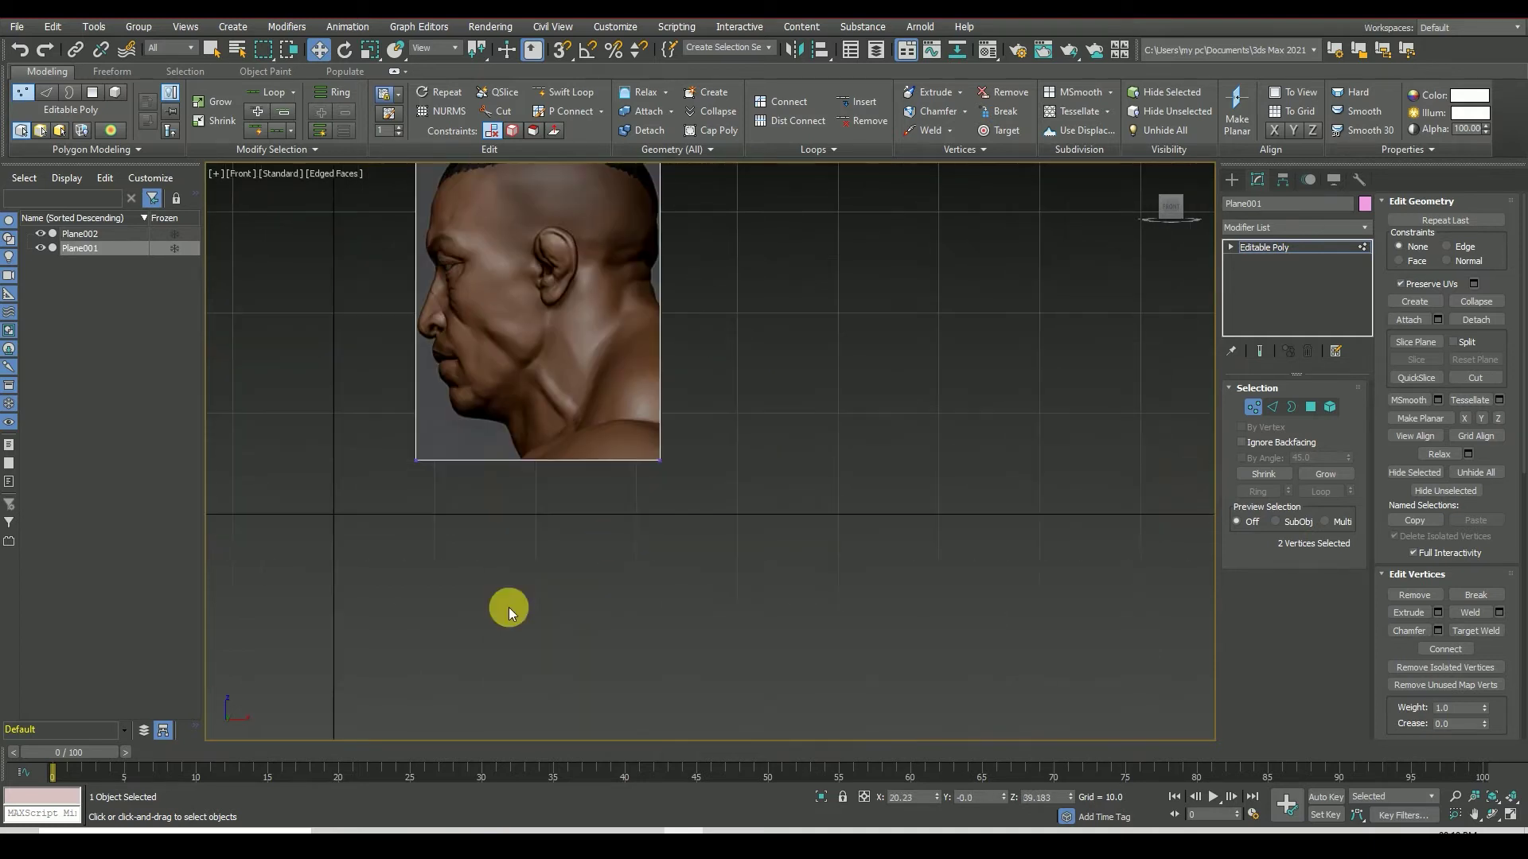
scroll(508, 608, down, 2)
- Lower the front plane's bottom-edge vertices slightly
click(1273, 248)
click(1153, 478)
key(1)
middle_drag(882, 480, 763, 477)
scroll(1179, 495, up, 2)
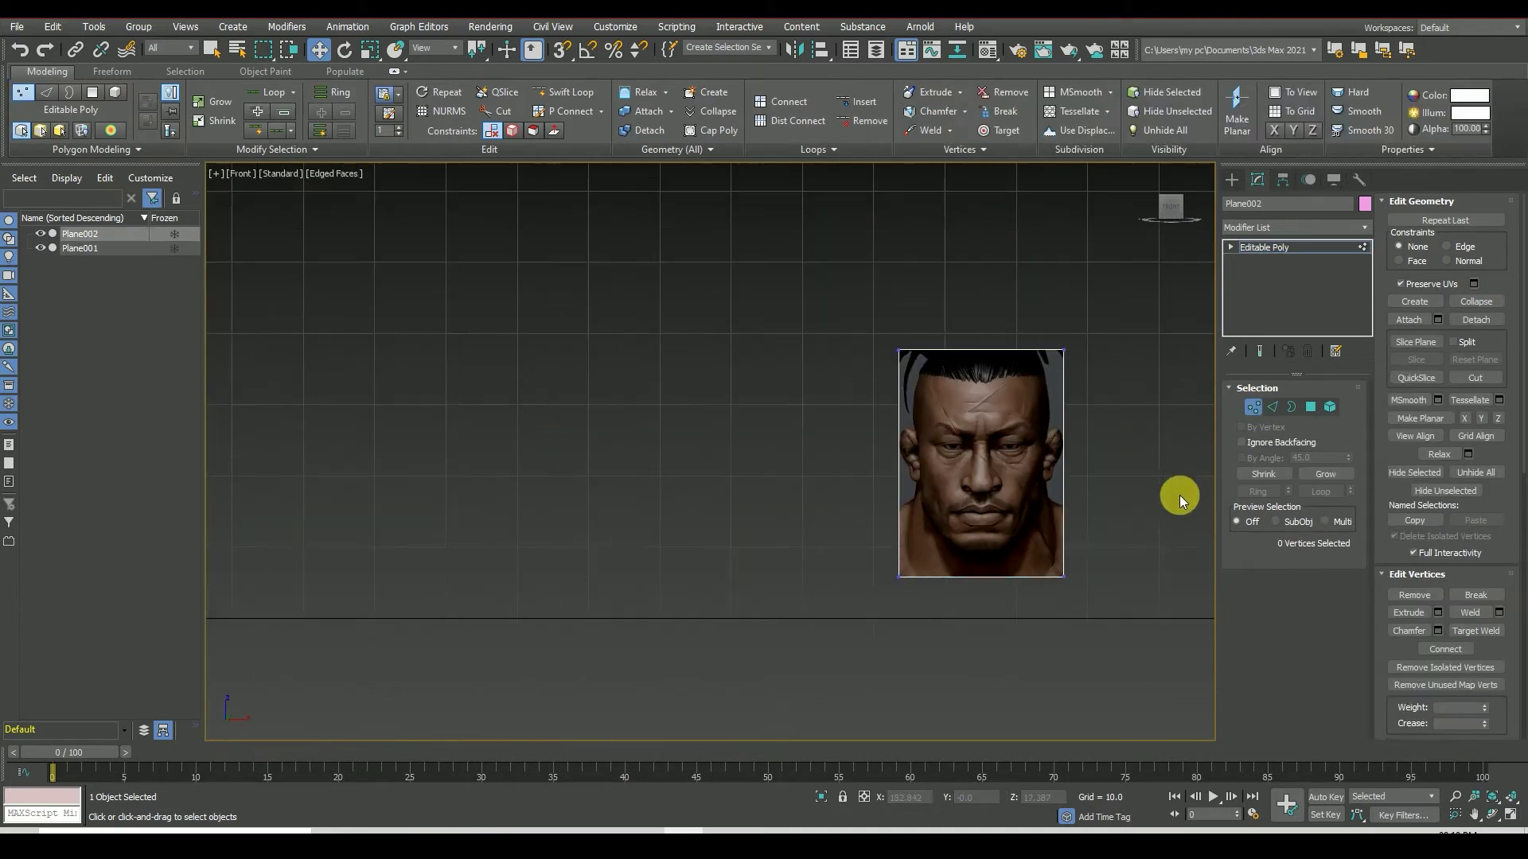
drag(986, 585, 985, 549)
scroll(1027, 551, down, 2)
scroll(1035, 558, up, 2)
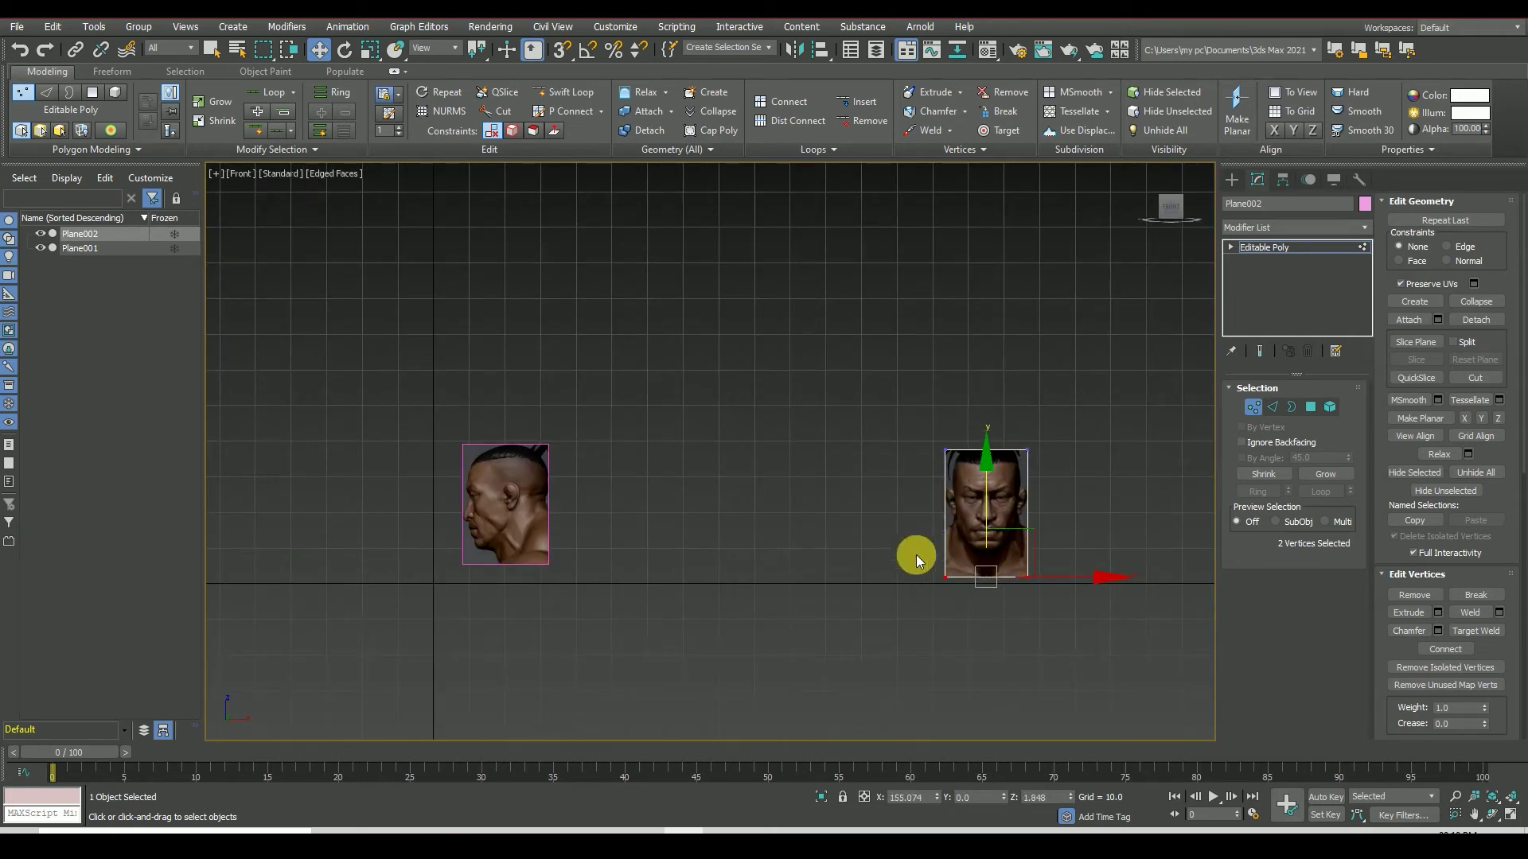
- Draw a horizontal guide line across the profile head
click(1245, 247)
click(1231, 179)
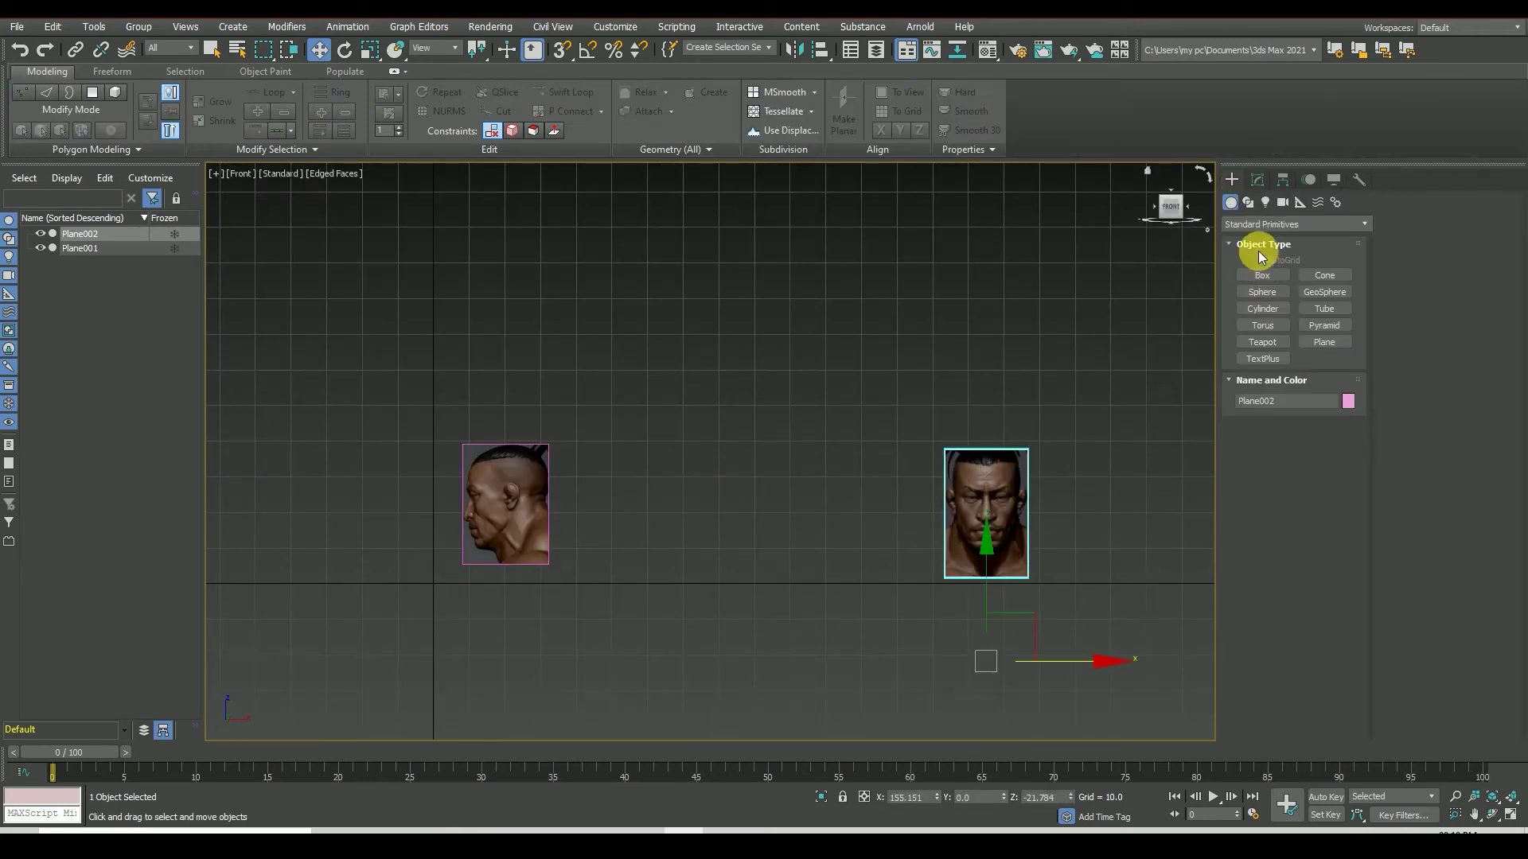
click(1263, 288)
click(433, 478)
click(734, 475)
right_click(977, 510)
- Mirror the side head plane, then undo the change with Ctrl+Z
click(319, 51)
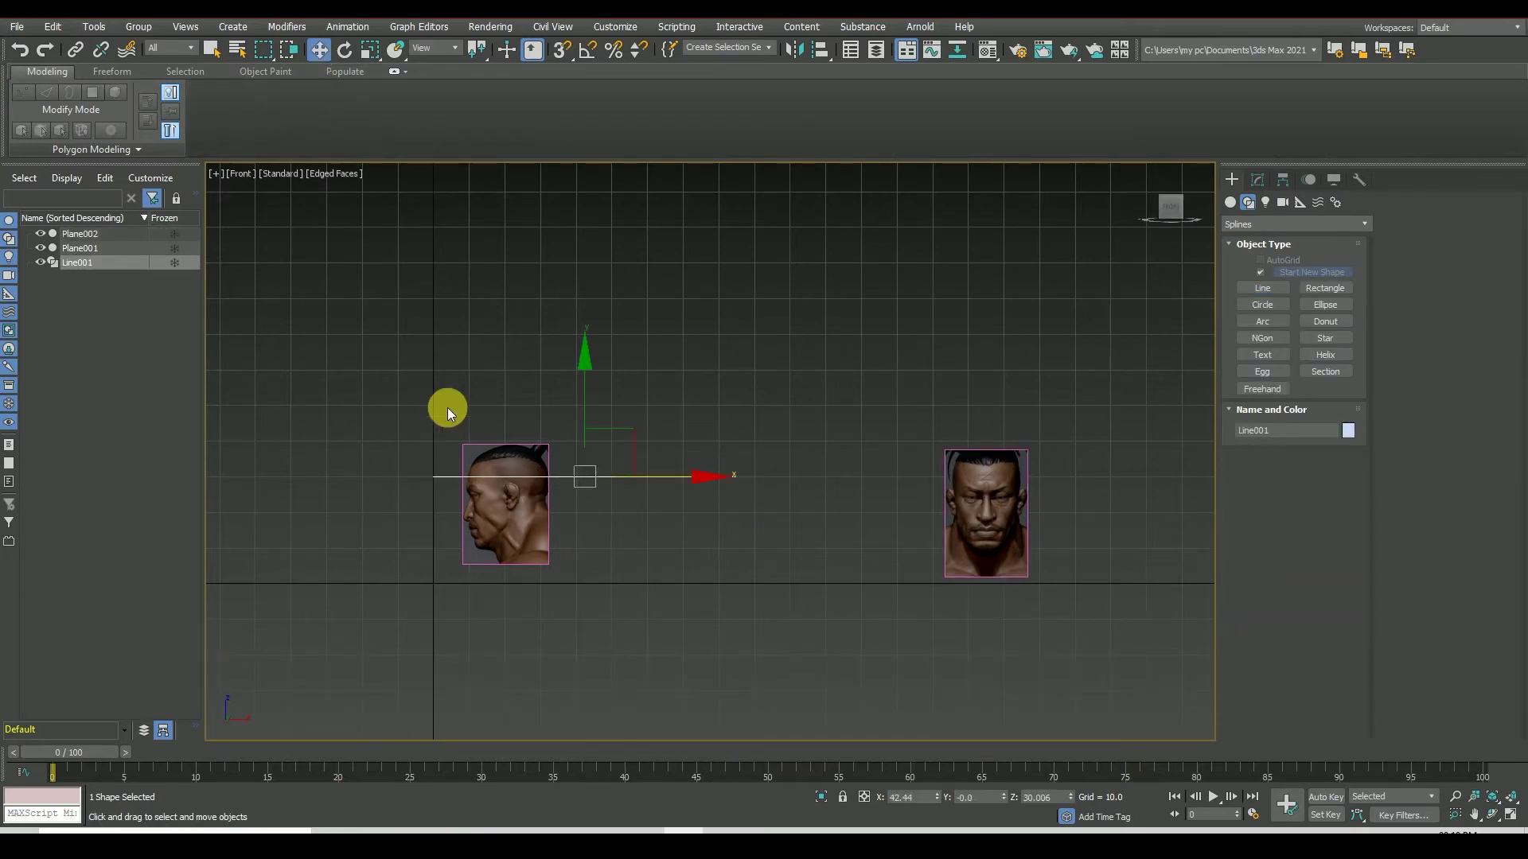
click(498, 509)
click(794, 50)
click(720, 545)
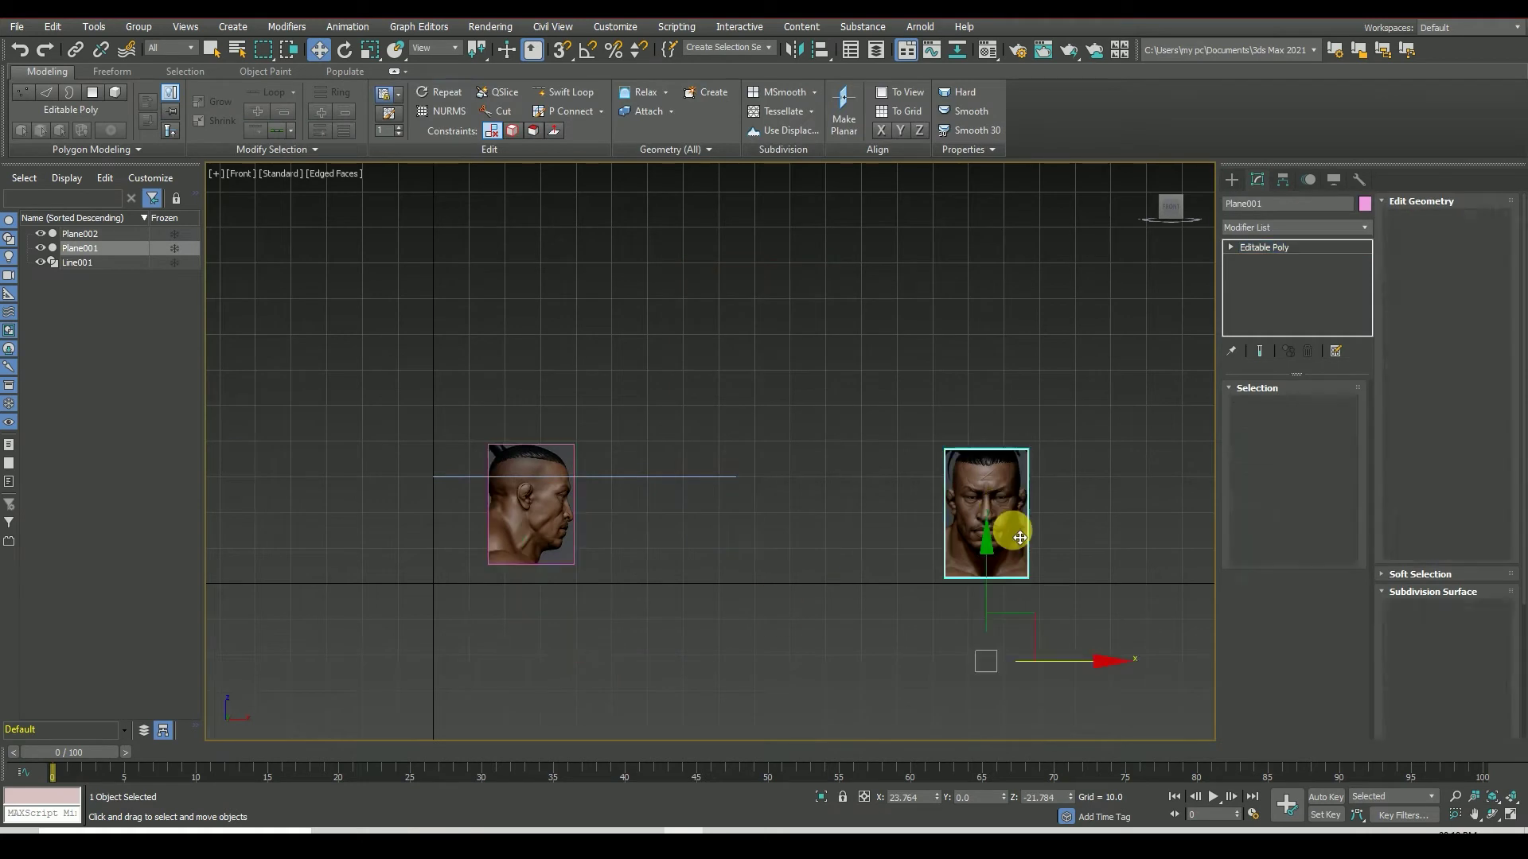
key(ctrl+z)
- Set both head planes' pivot positions to X 0 and Z 0
key(ctrl+a)
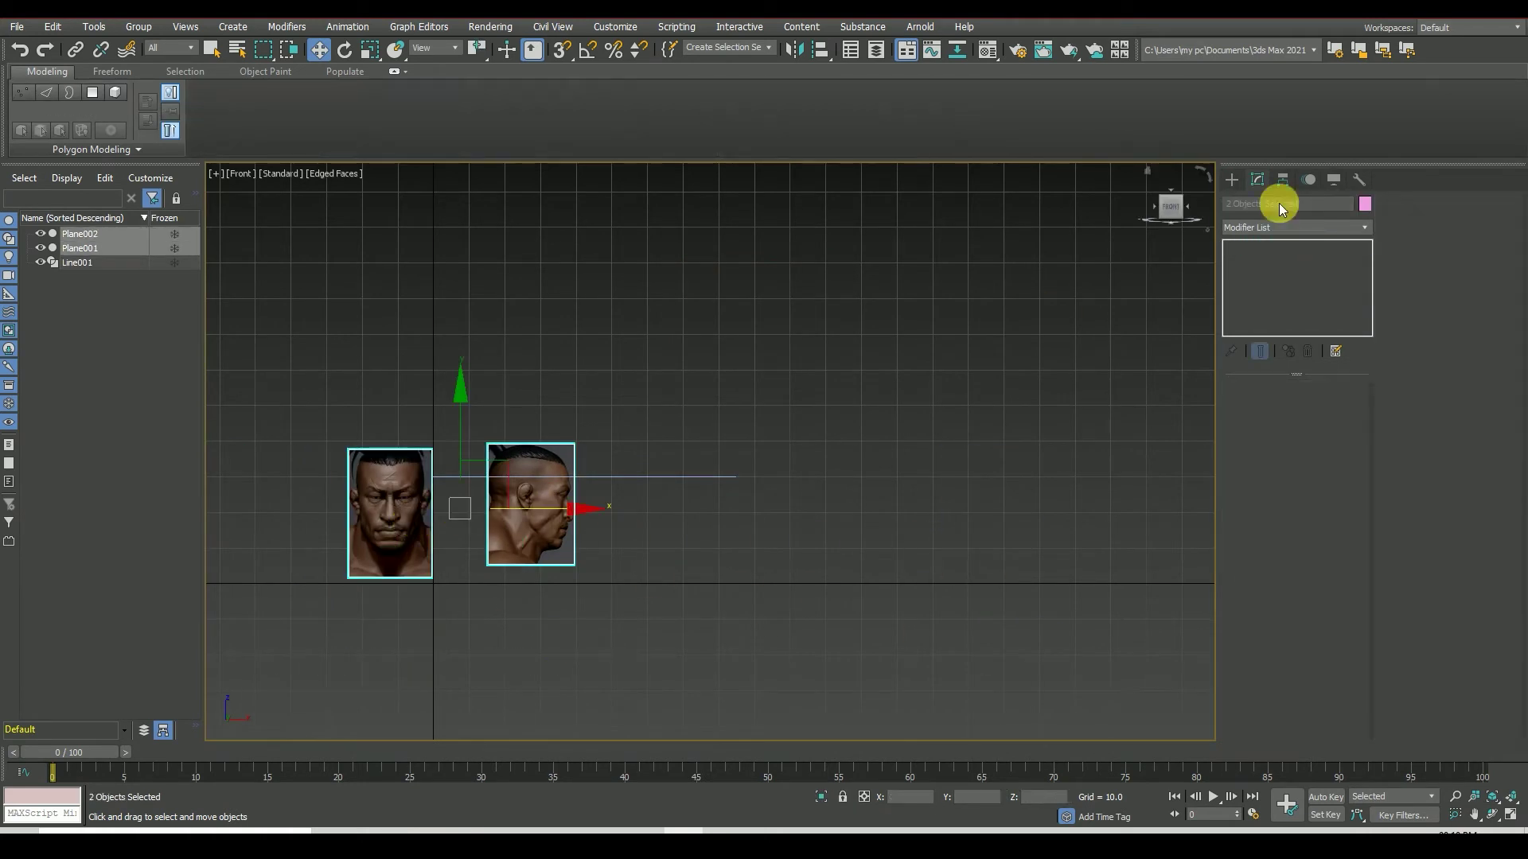
click(1282, 179)
click(1293, 289)
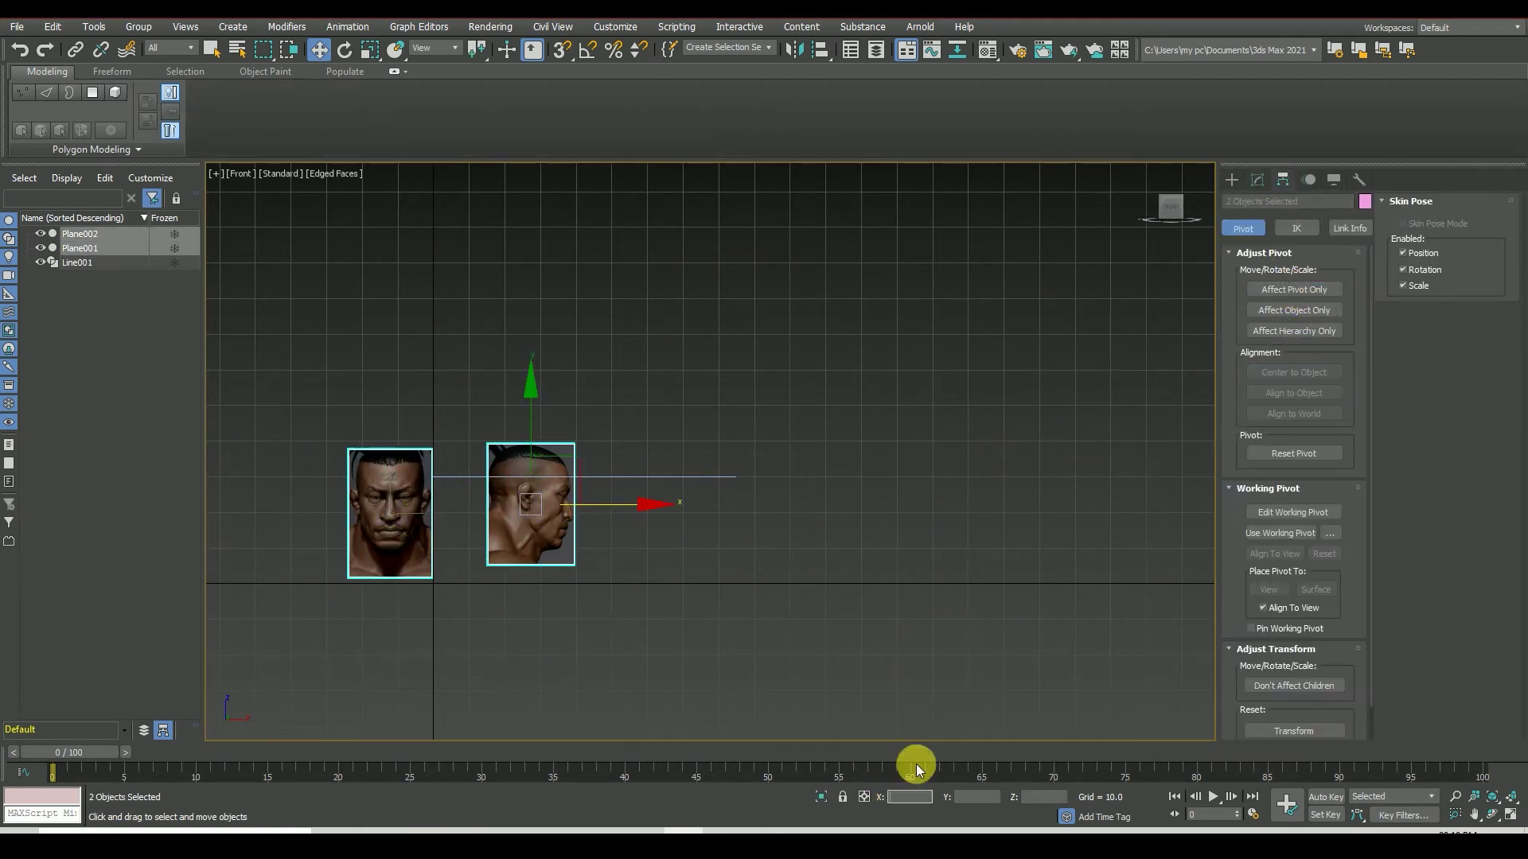
text(0)
key(Tab)
key(Tab)
click(786, 654)
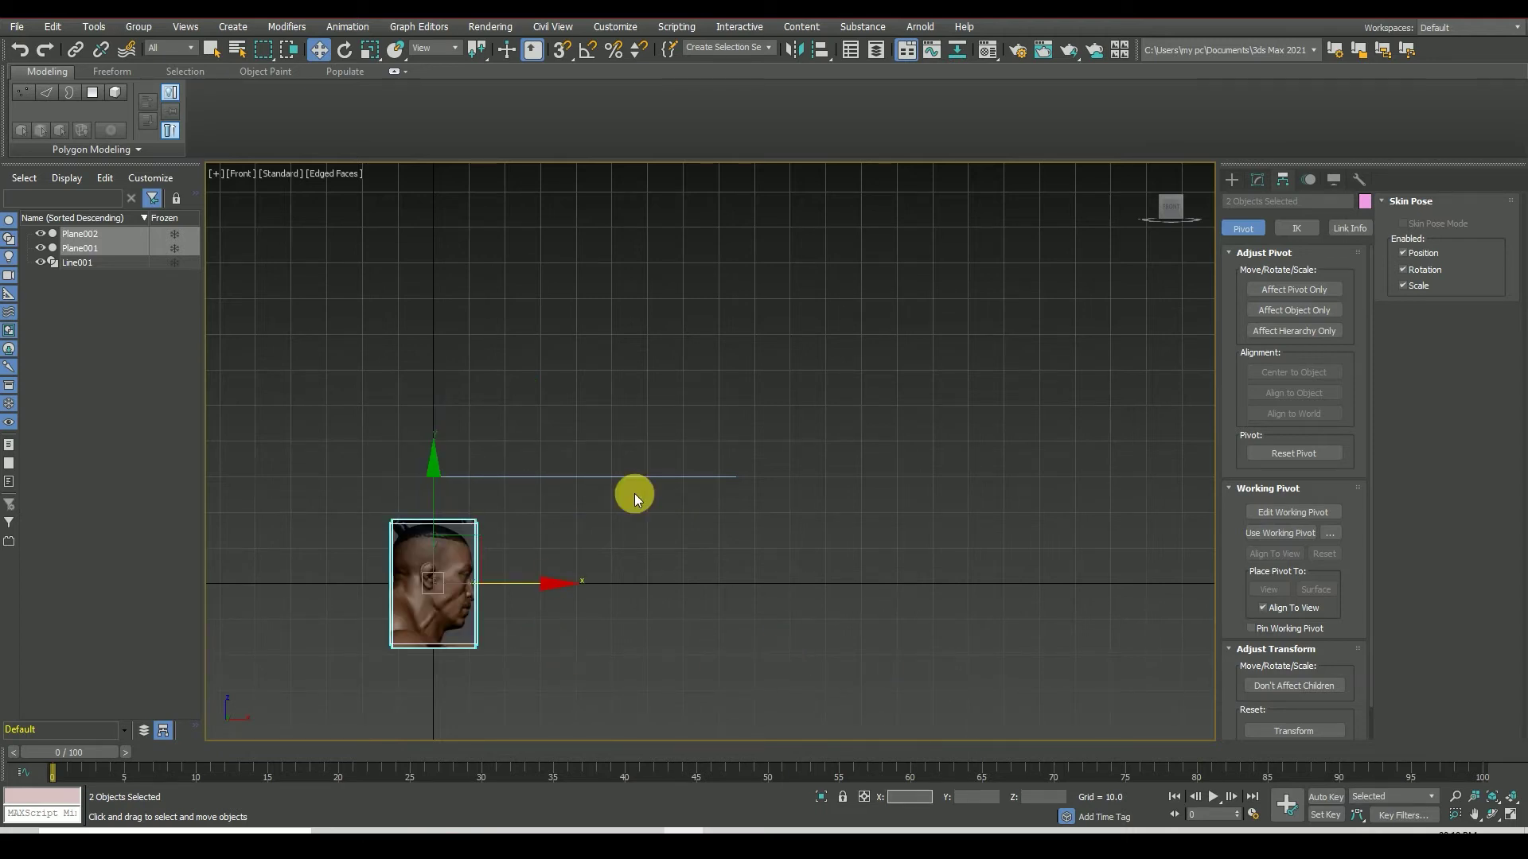
scroll(545, 501, up, 5)
- Move the profile plane beside the front face plane, to its right
click(569, 501)
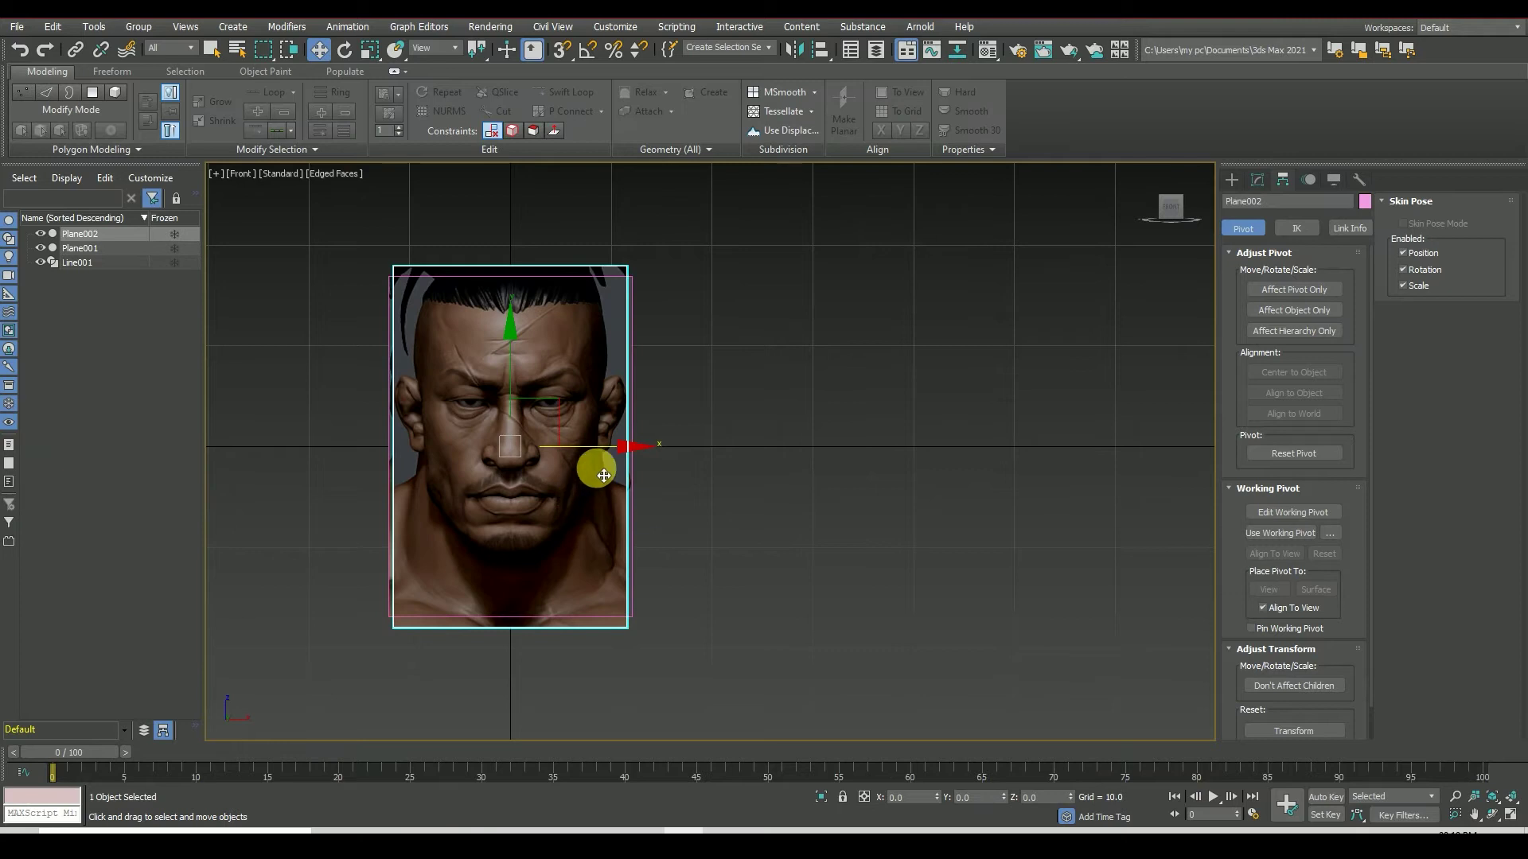
click(627, 557)
drag(614, 443, 870, 443)
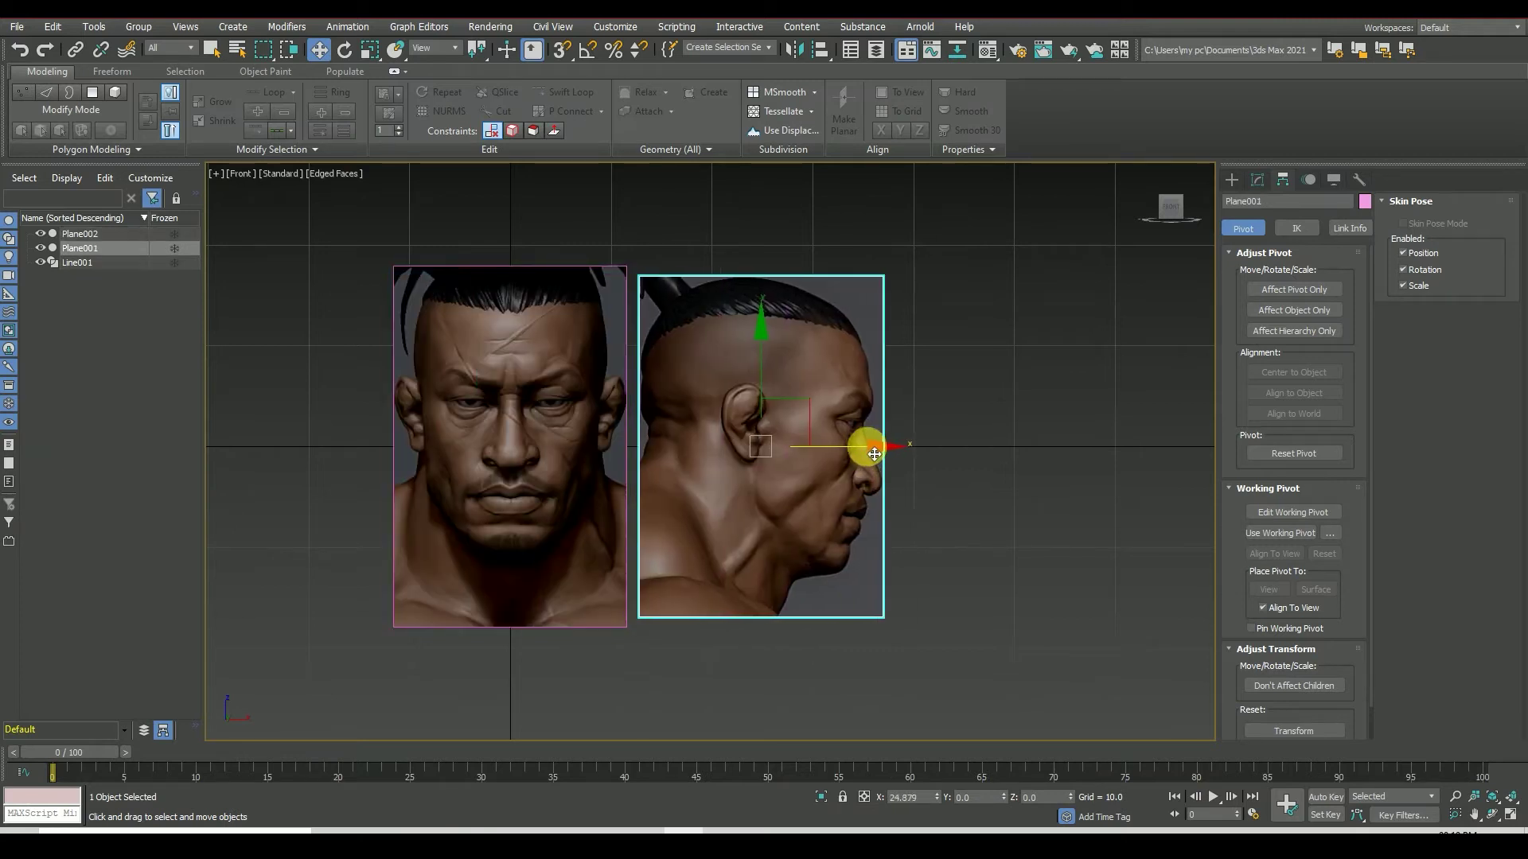
scroll(857, 508, down, 2)
scroll(856, 507, down, 2)
- Move the horizontal guide line over both faces at eye level
click(836, 335)
scroll(768, 383, up, 3)
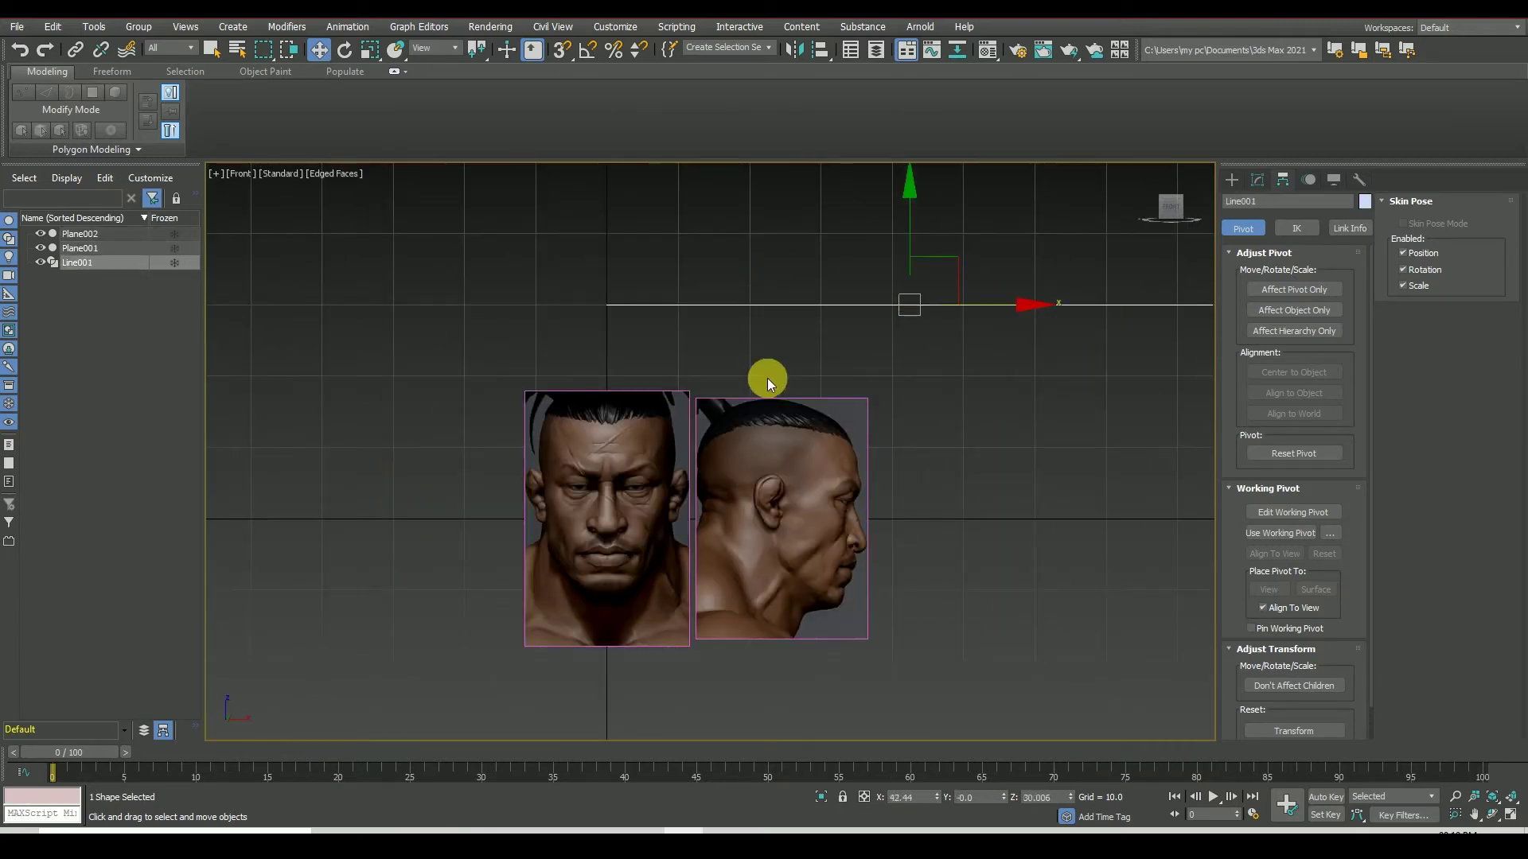
scroll(742, 593, up, 2)
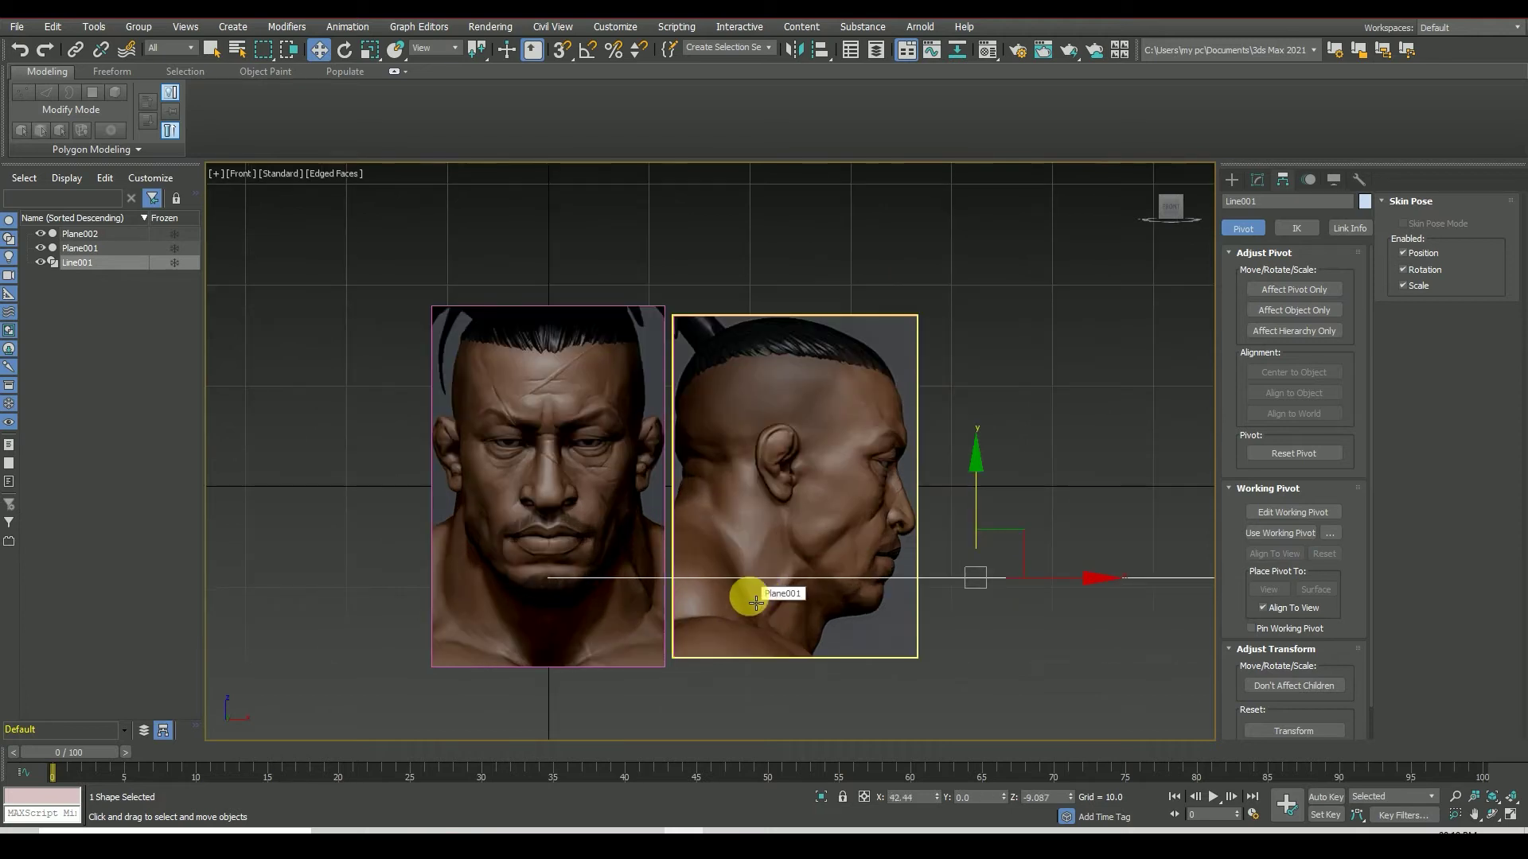
middle_drag(584, 511, 658, 554)
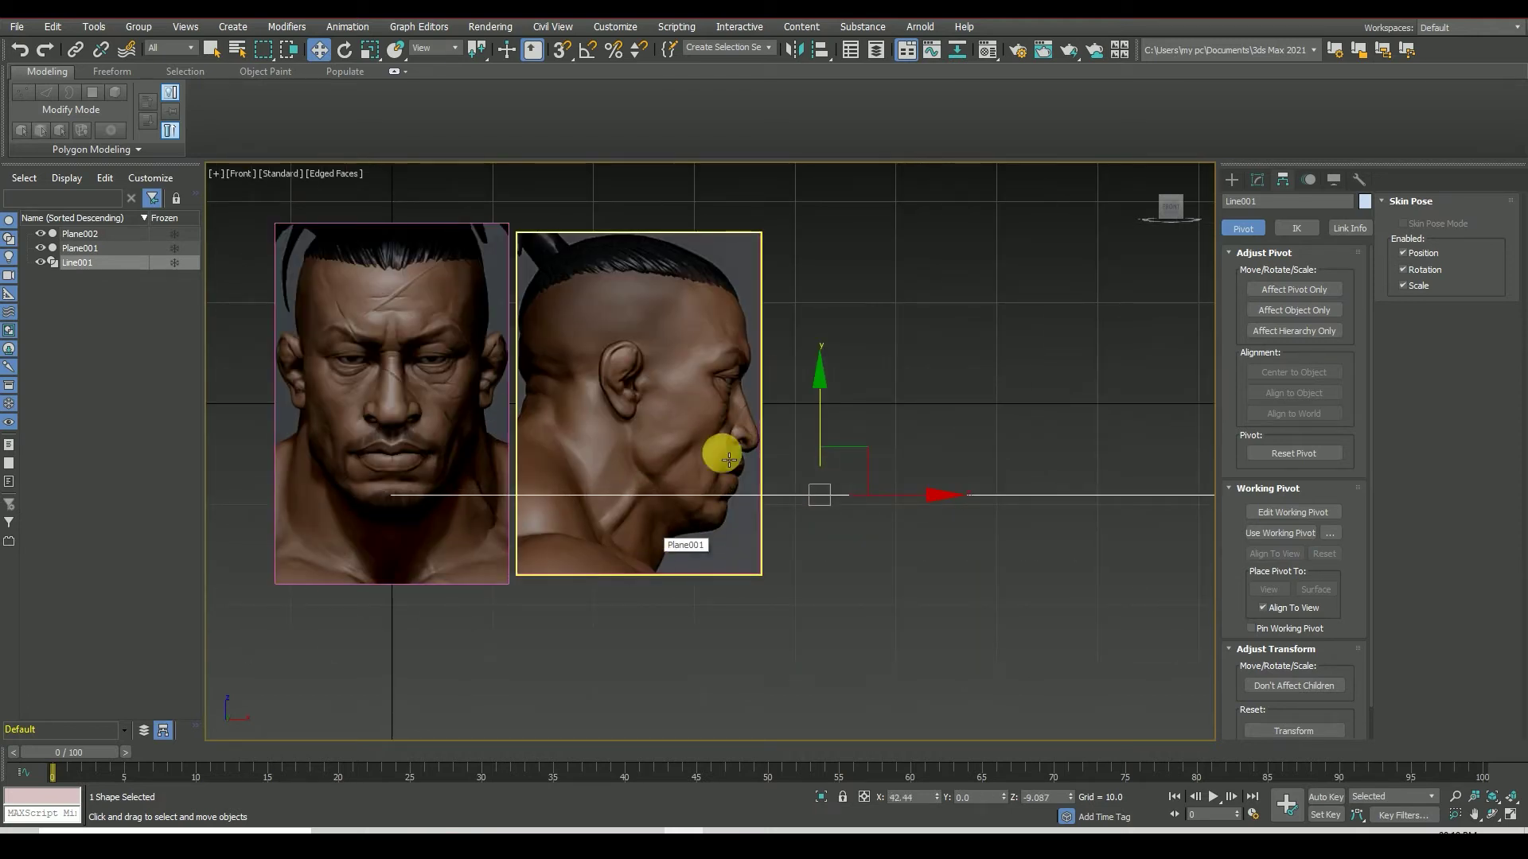
drag(820, 417, 809, 279)
drag(904, 365, 688, 365)
scroll(915, 398, down, 4)
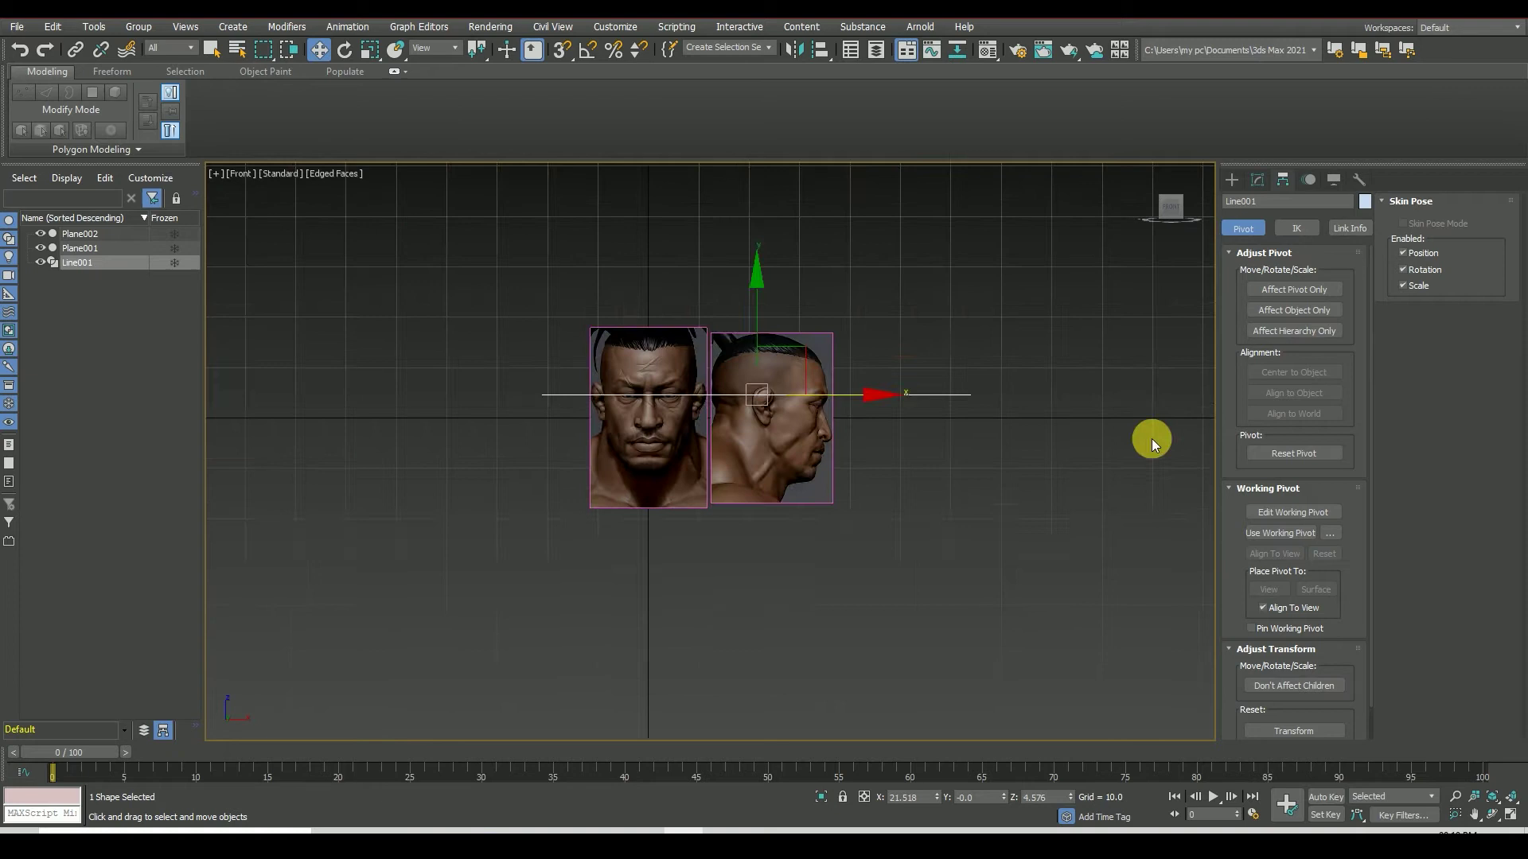
scroll(1030, 399, up, 6)
drag(1029, 399, 907, 403)
scroll(875, 382, up, 4)
mouse_move(873, 340)
mouse_down()
mouse_move(866, 287)
mouse_move(816, 513)
mouse_up()
scroll(617, 358, down, 2)
- Copy the guide line, return the material to '02 - Default' parent level, and close the Material Editor
click(778, 489)
click(779, 420)
click(989, 50)
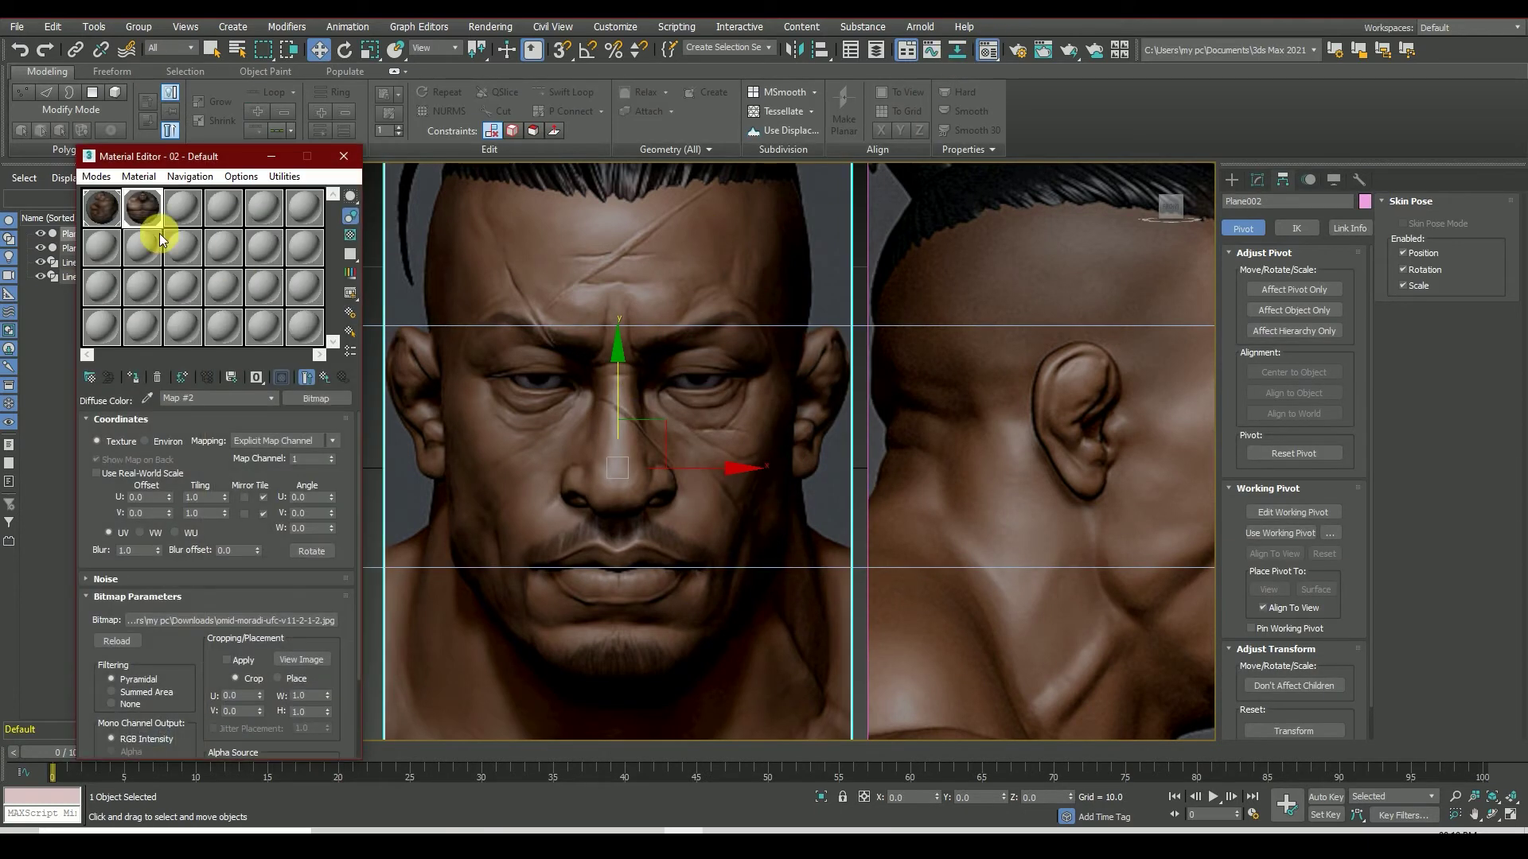
click(253, 414)
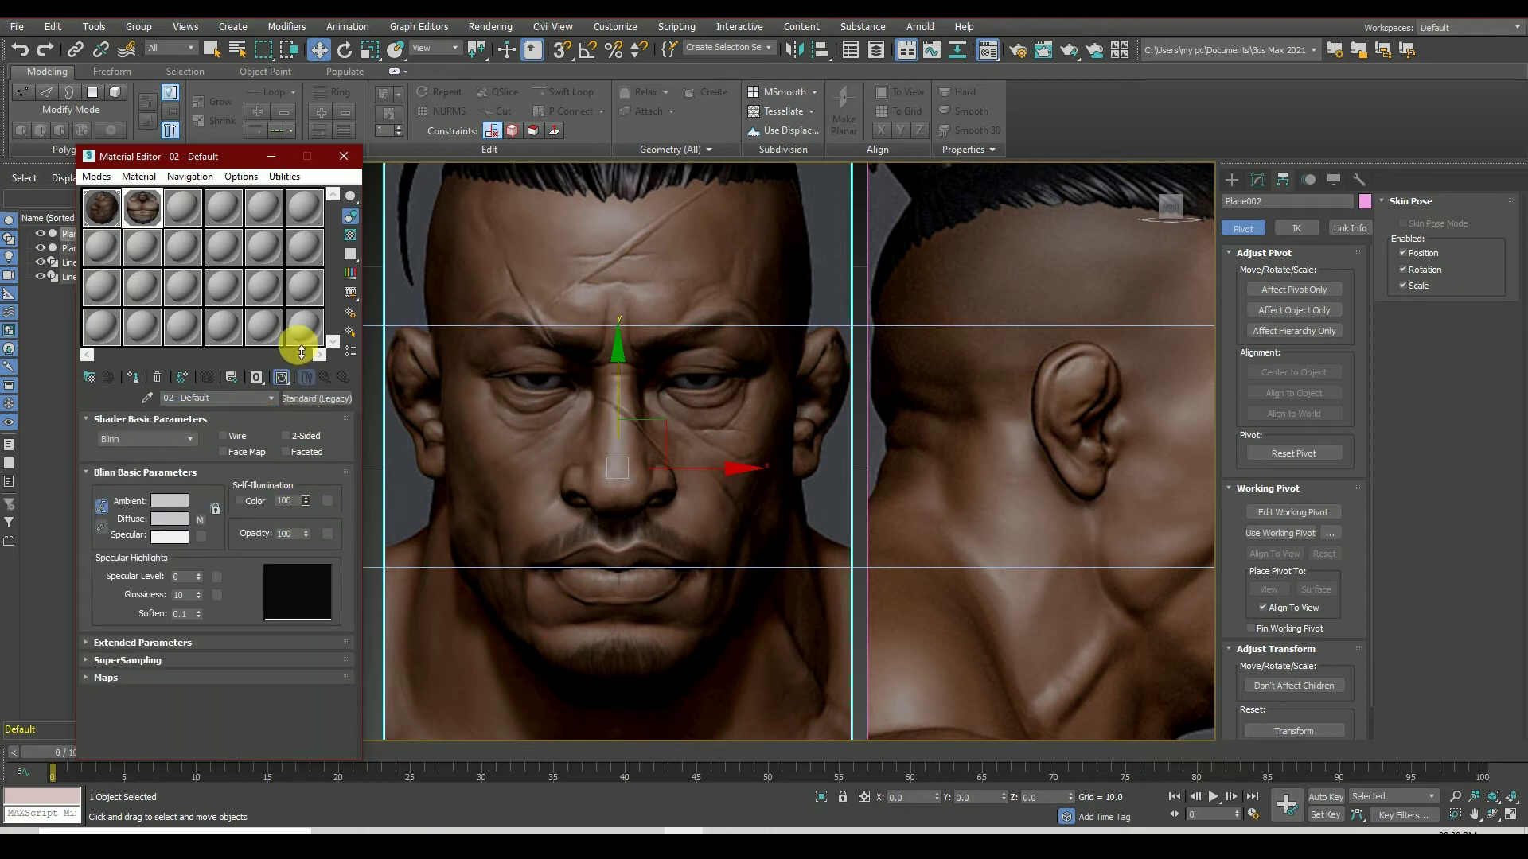
click(344, 156)
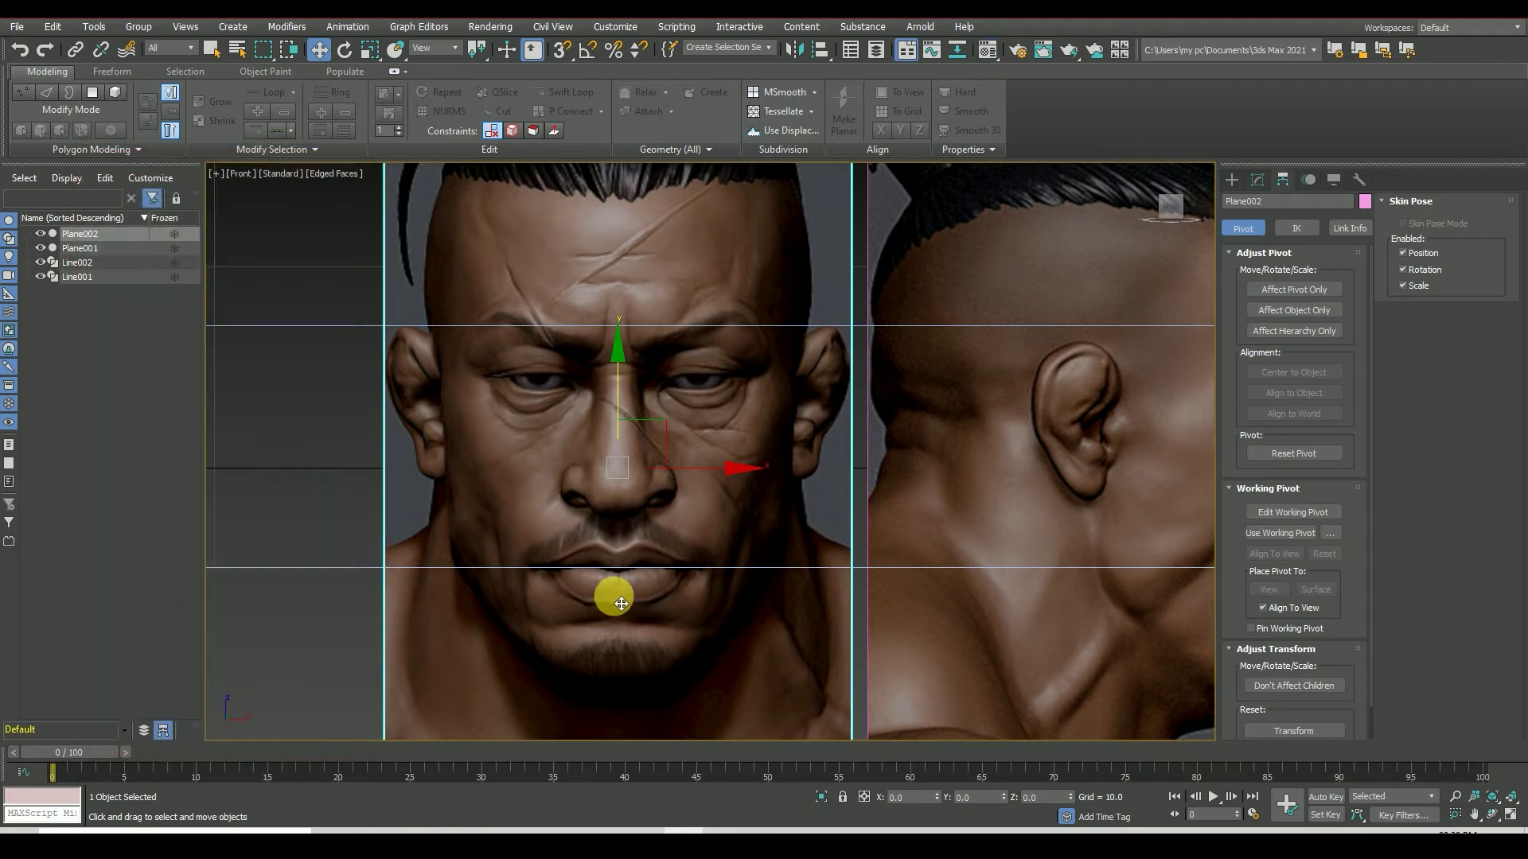
scroll(573, 502, down, 2)
- Shift-drag three copies of the horizontal guide line and place them across the faces
scroll(592, 462, up, 2)
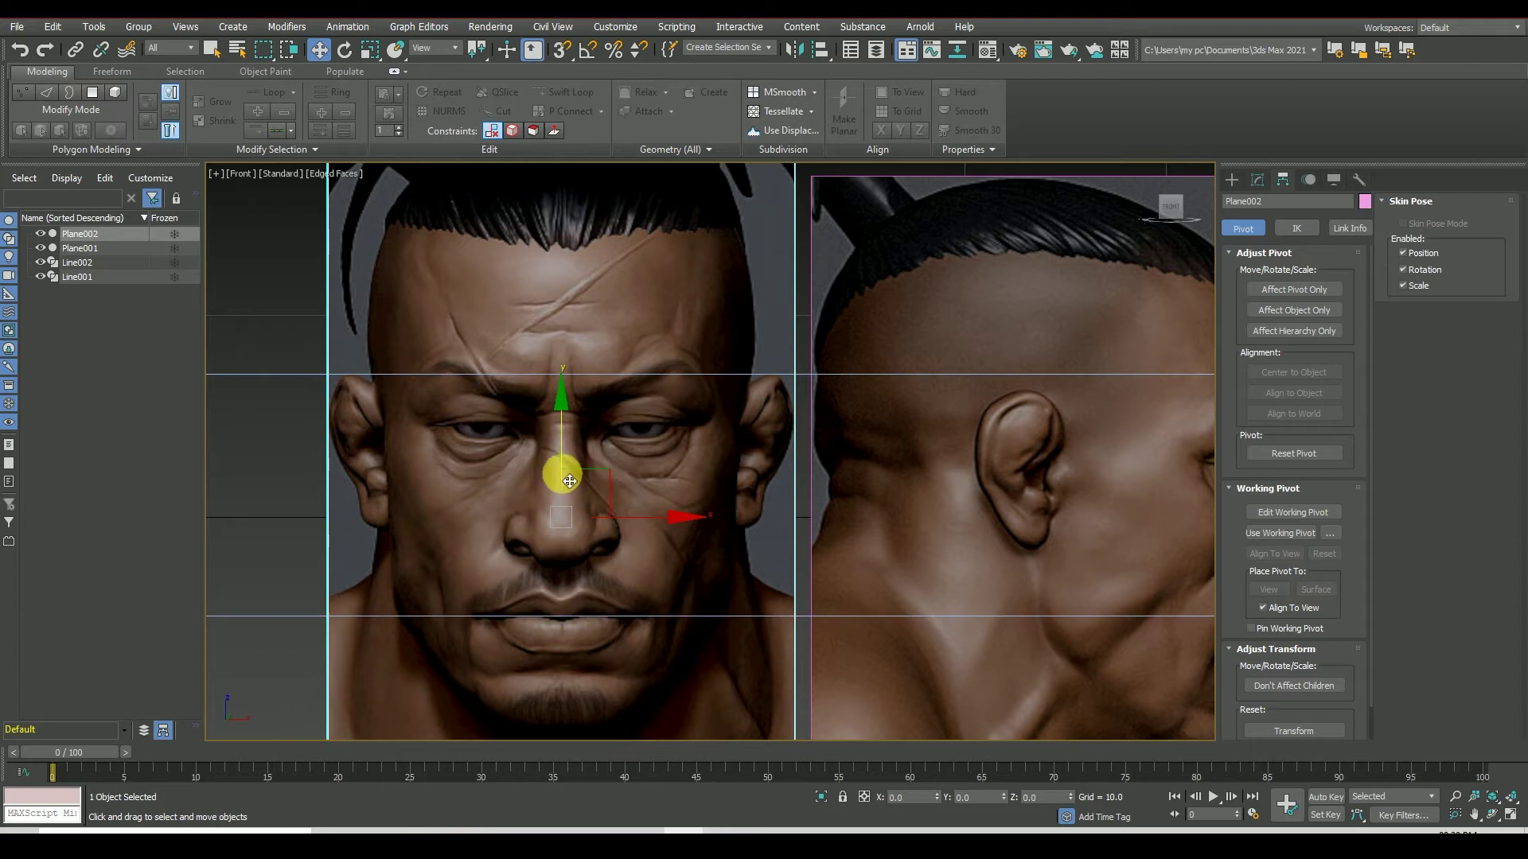
shift+drag(570, 481, 596, 587)
click(820, 488)
click(686, 618)
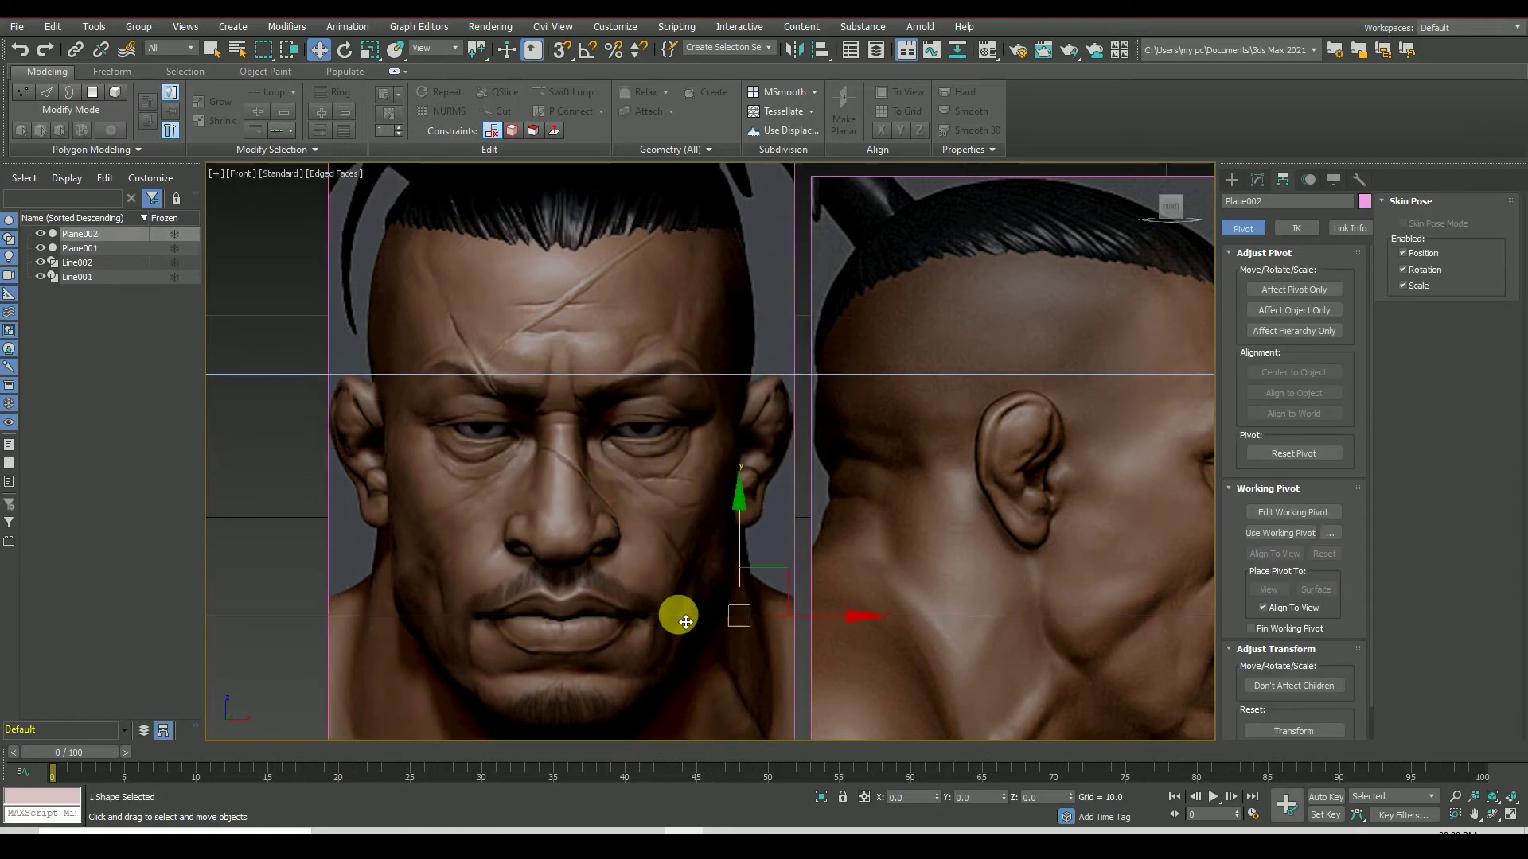
shift+drag(686, 622, 726, 523)
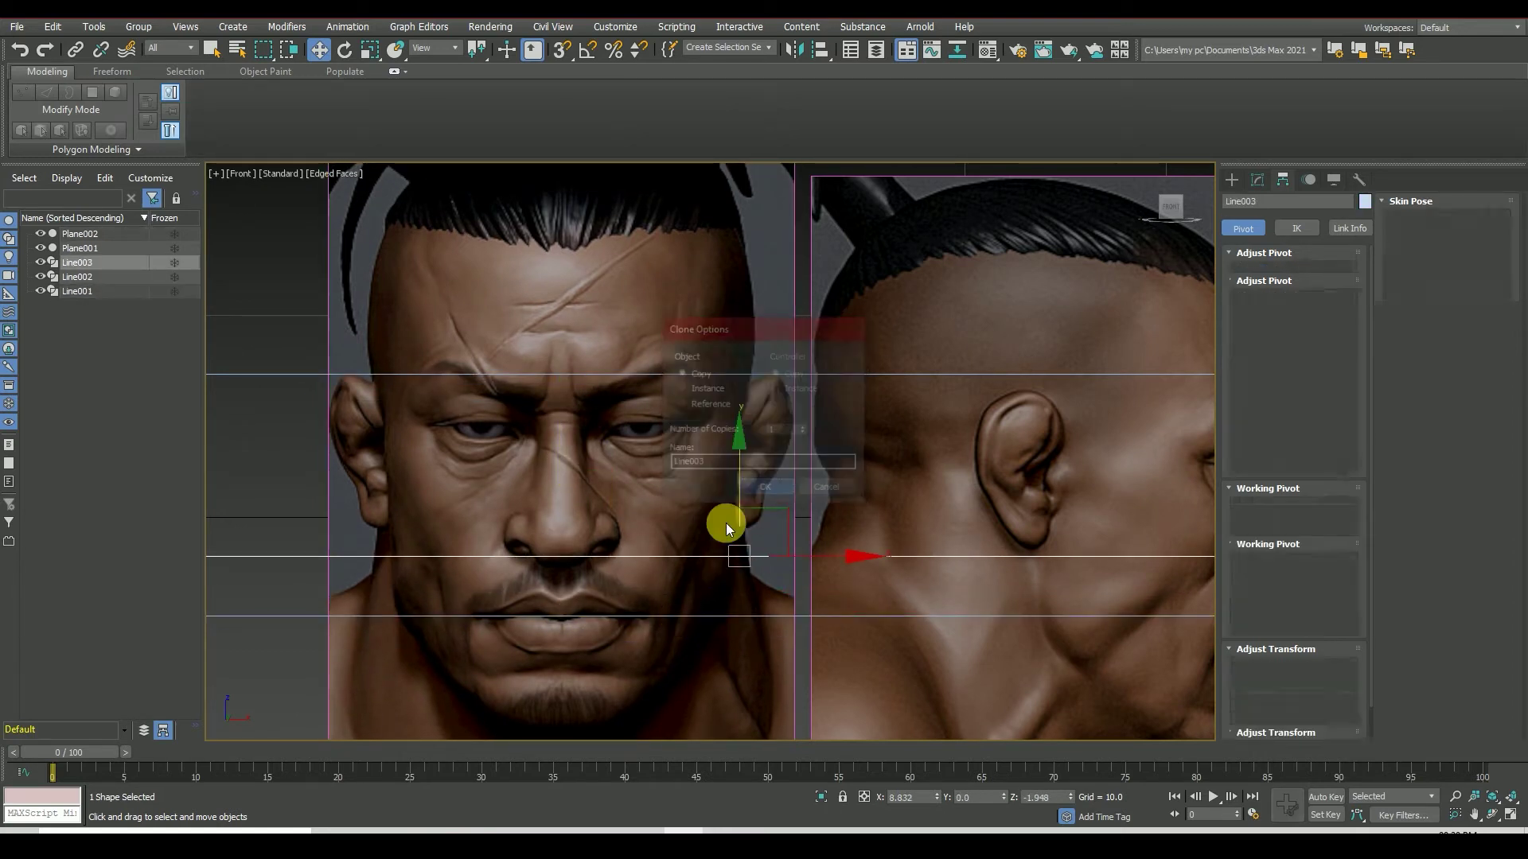
key(Return)
scroll(693, 498, down, 2)
scroll(706, 511, up, 2)
mouse_move(707, 511)
mouse_down()
mouse_move(704, 319)
mouse_move(689, 582)
mouse_up()
click(753, 488)
scroll(631, 382, down, 2)
click(753, 488)
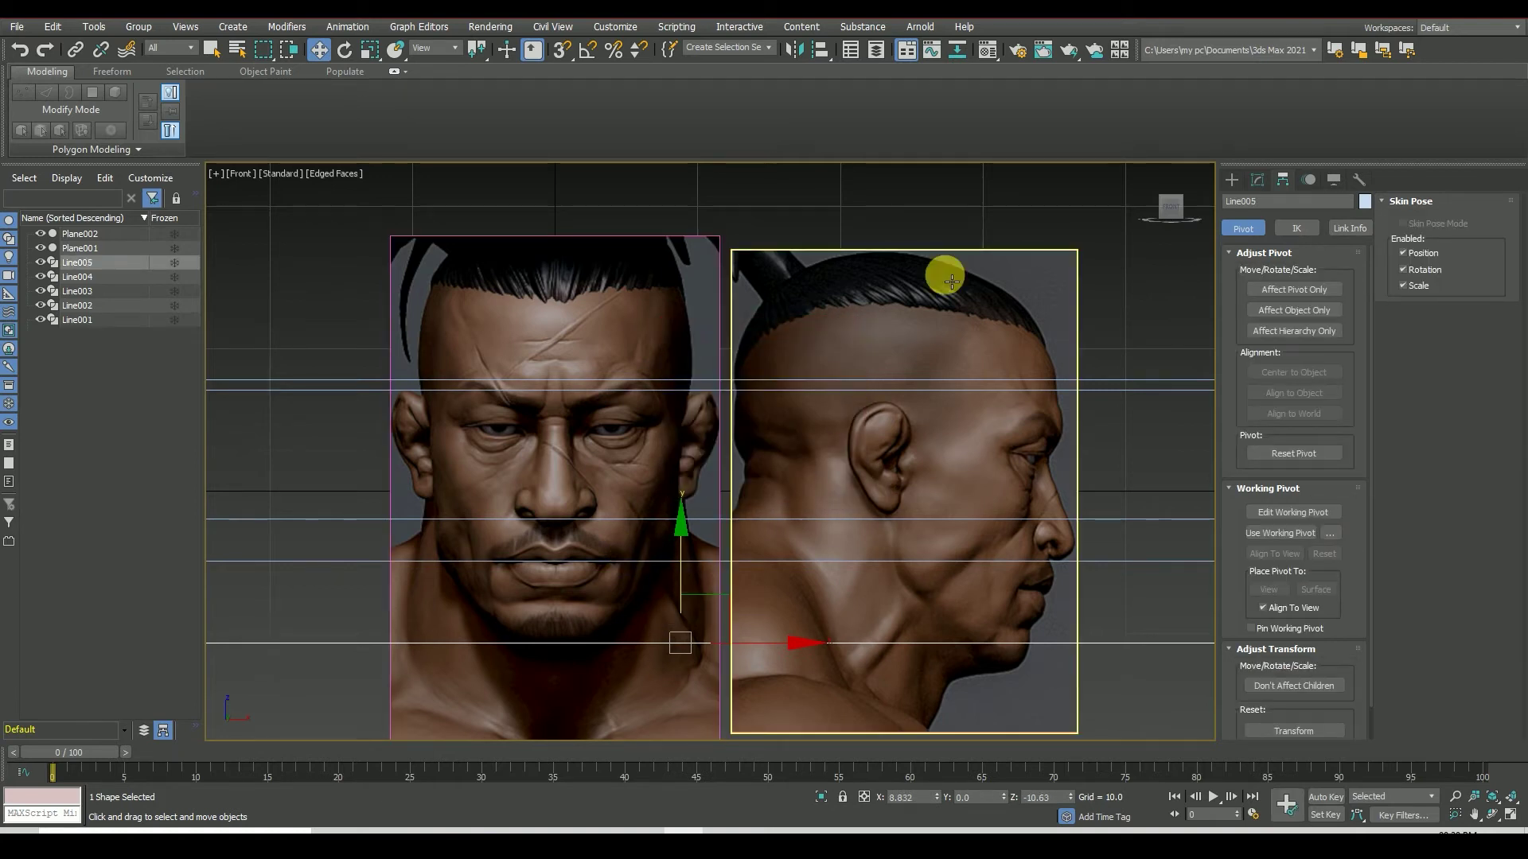
- Raise the profile image plane to match the guides and enter its vertex editing
click(863, 328)
drag(912, 443, 911, 432)
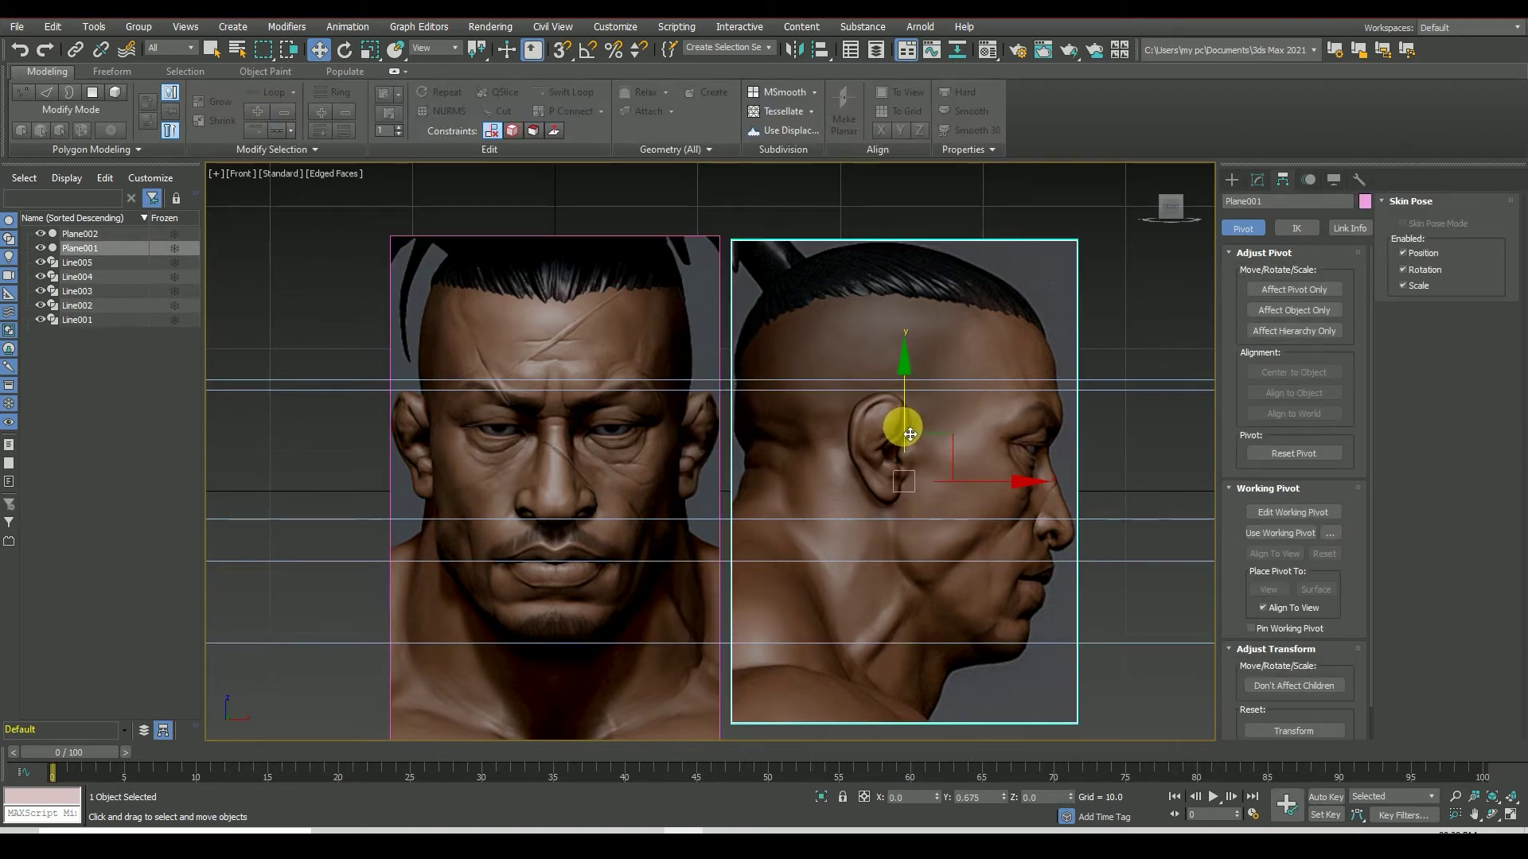
scroll(1011, 477, up, 2)
scroll(982, 443, down, 2)
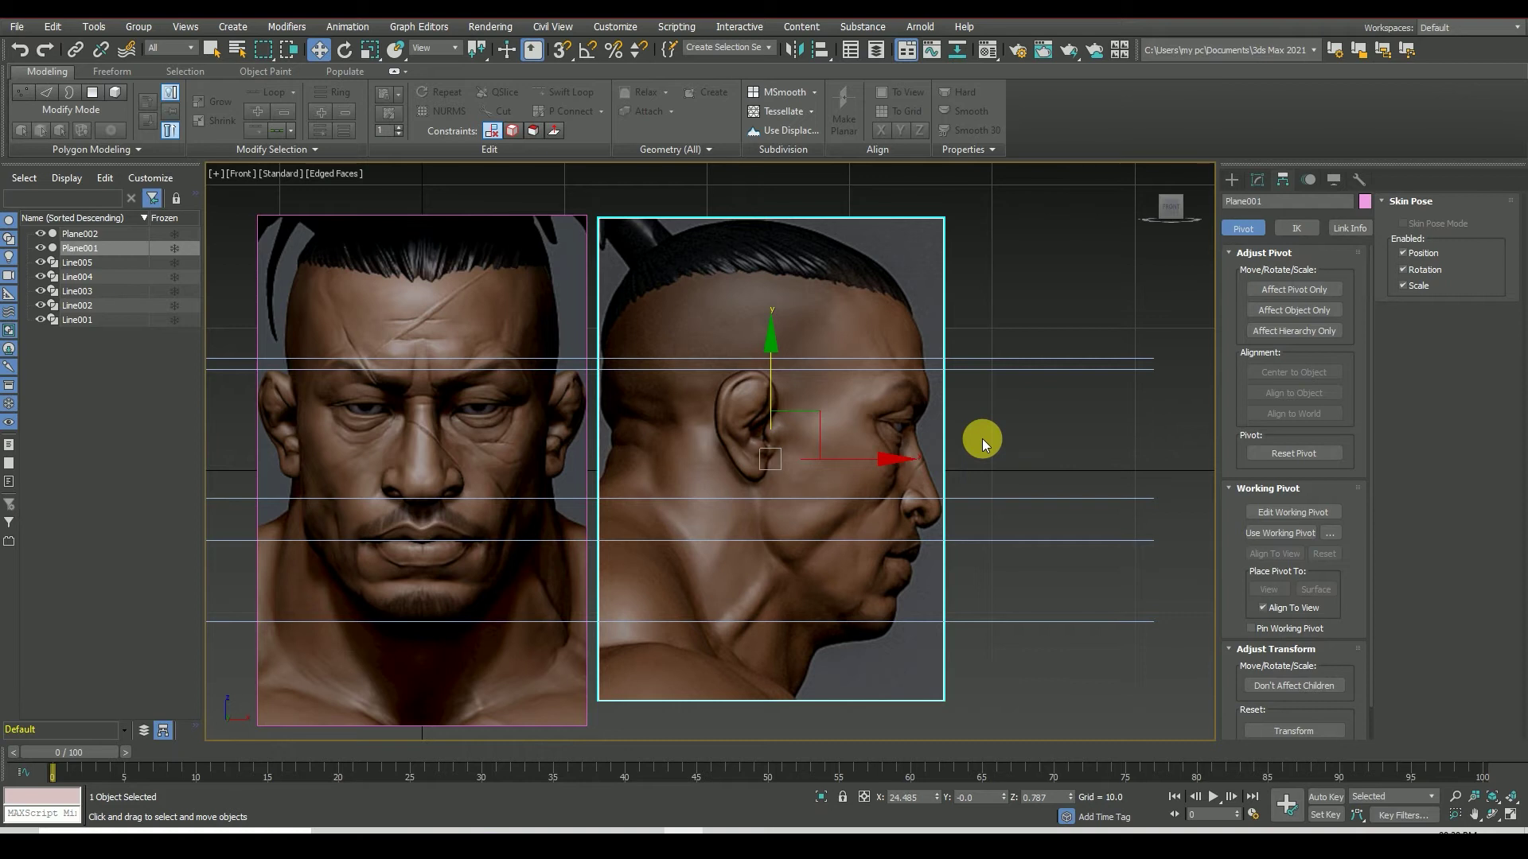
scroll(1011, 418, down, 2)
scroll(1022, 430, up, 2)
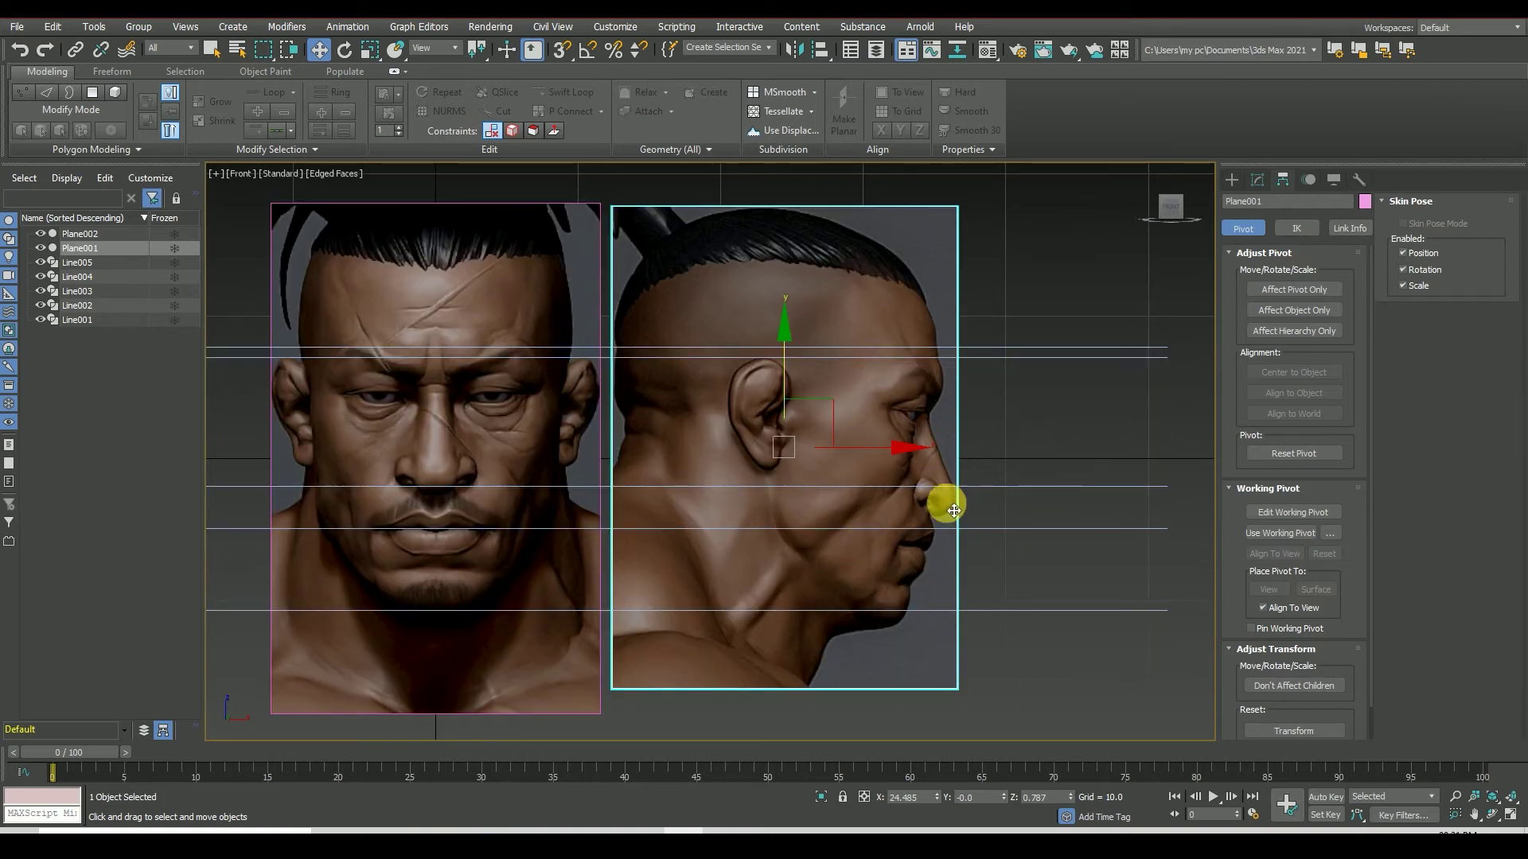
scroll(781, 649, down, 2)
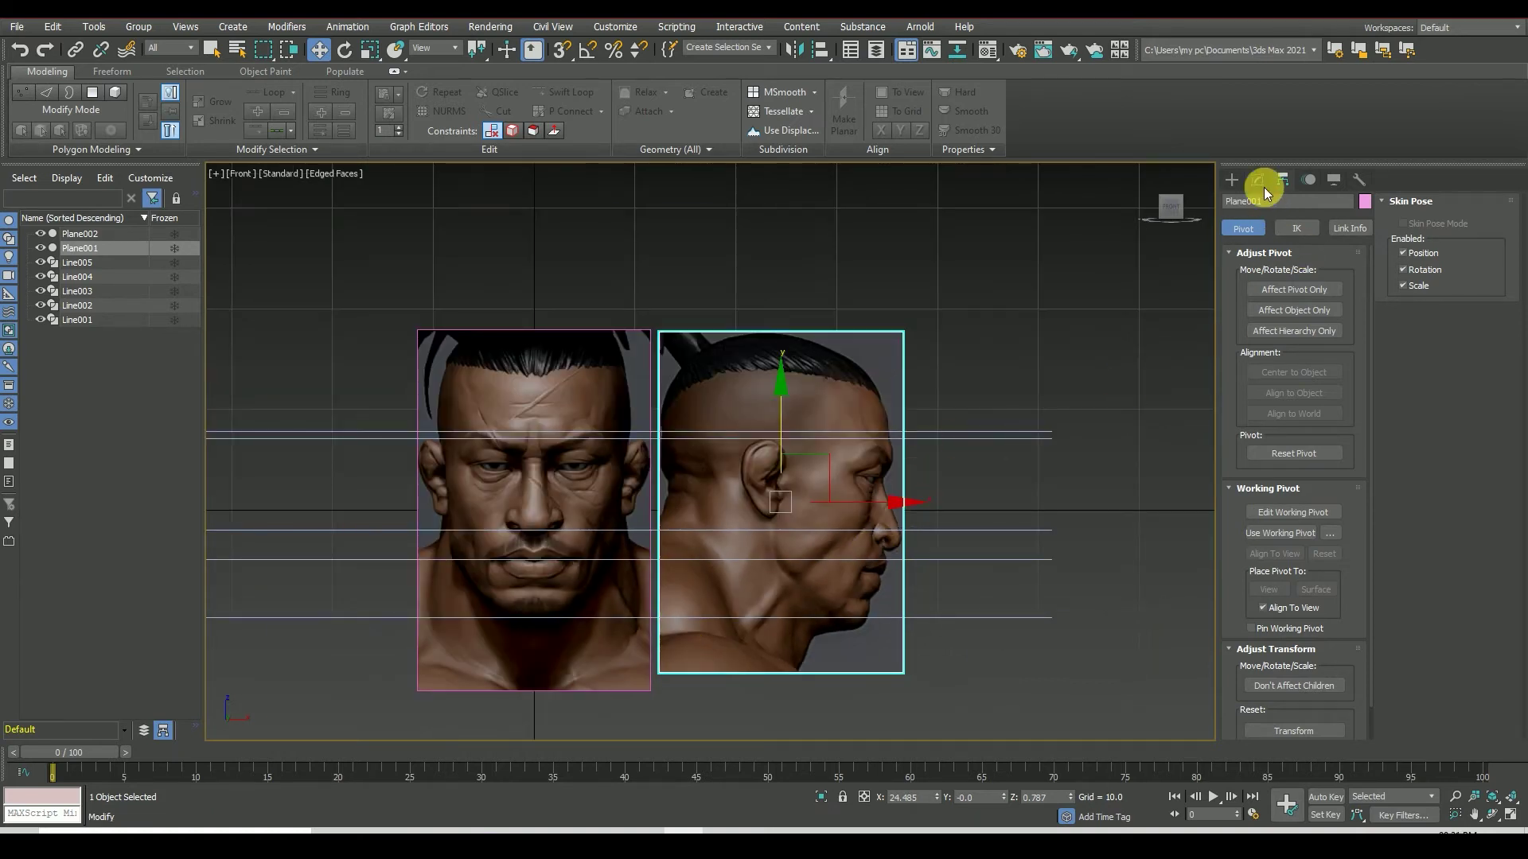
click(1263, 188)
click(1251, 407)
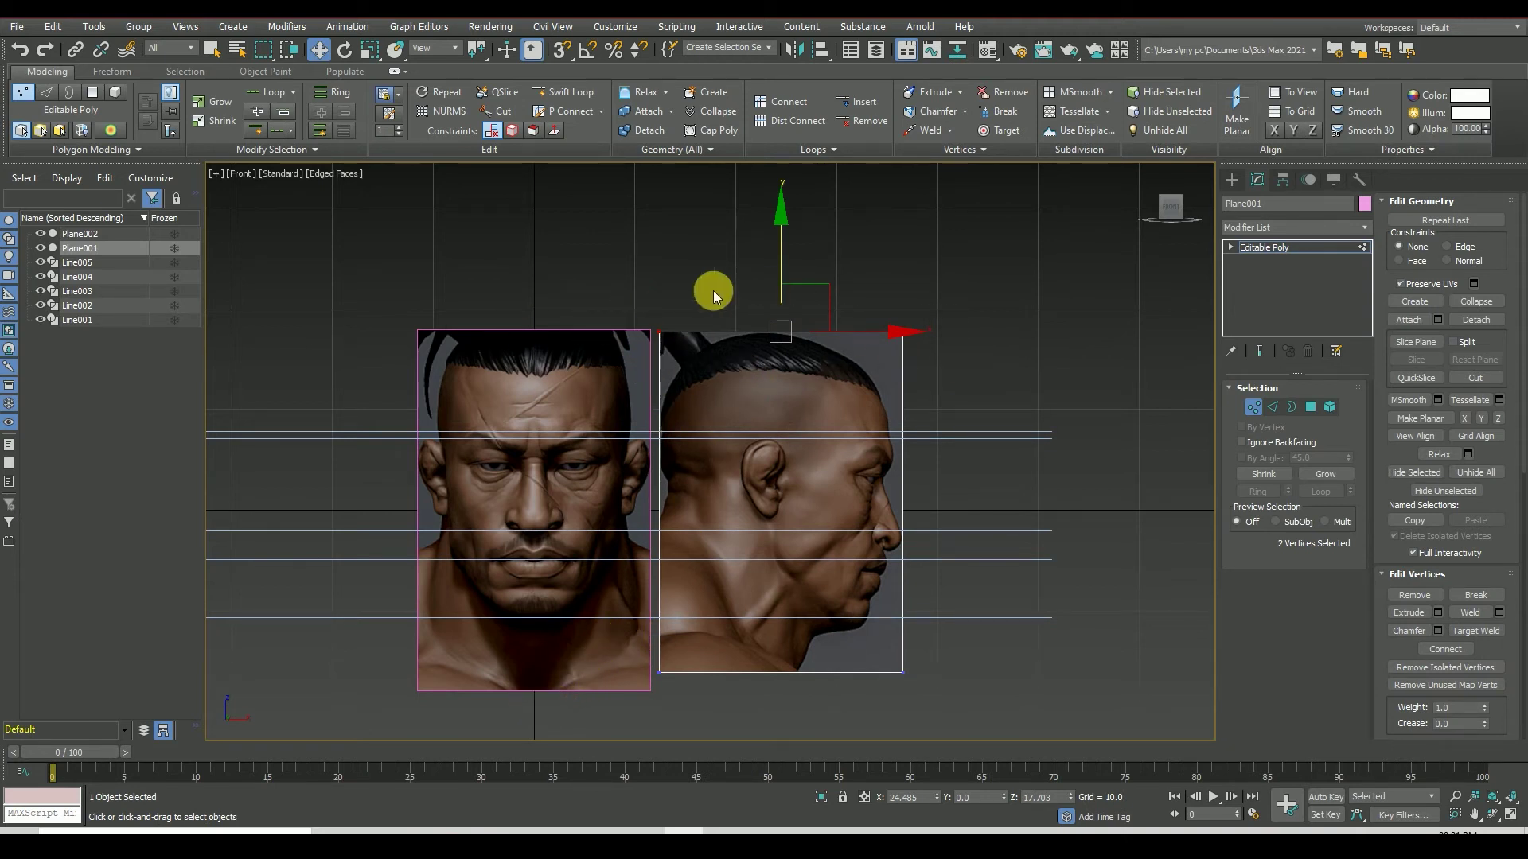
- Lower the top vertices of the profile and front image planes
drag(781, 271, 785, 341)
click(1263, 246)
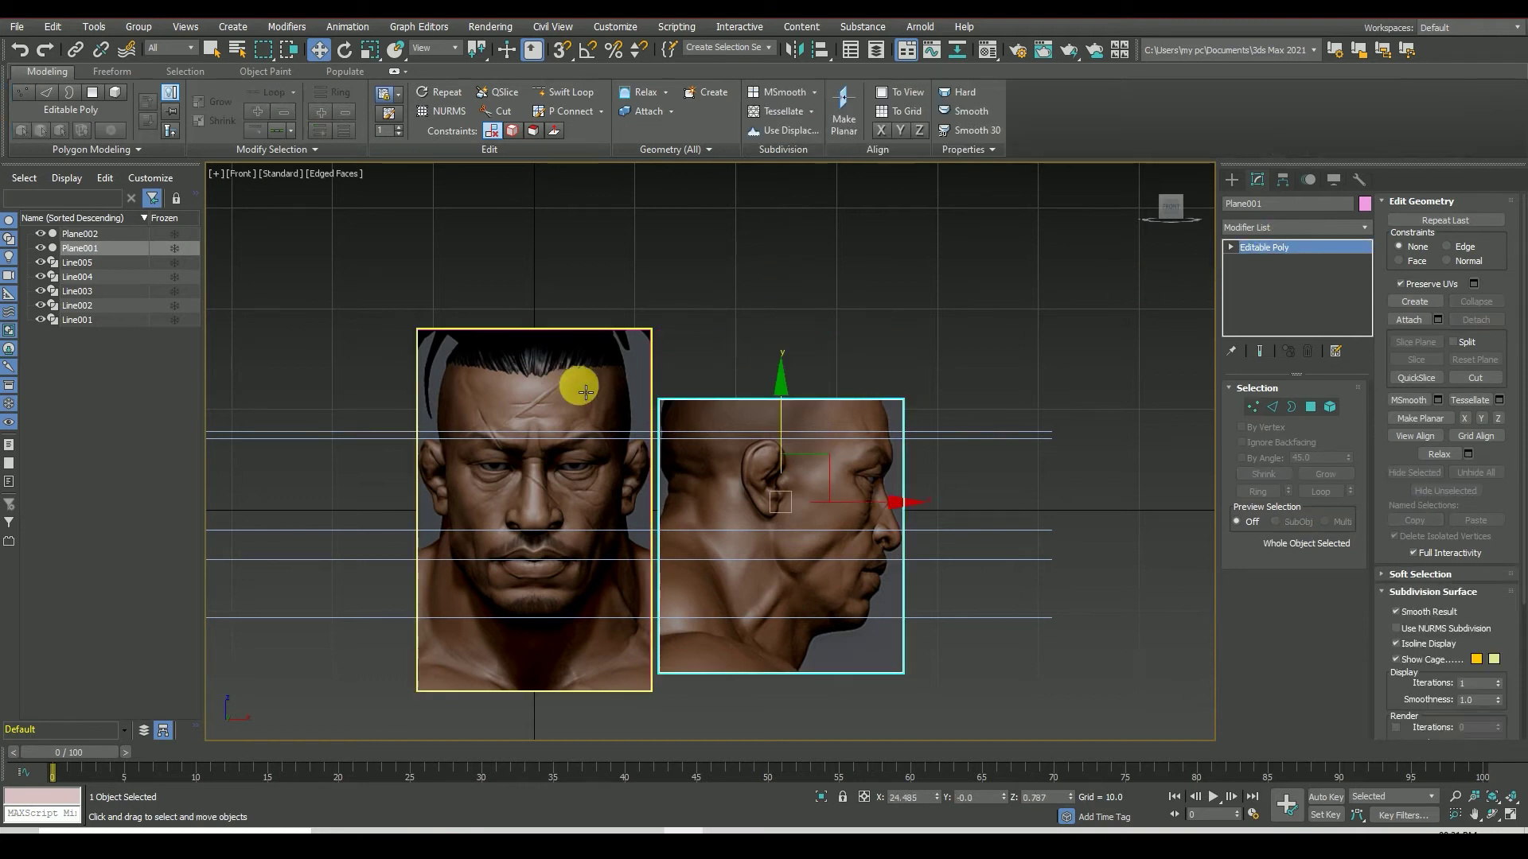
click(586, 391)
click(1252, 406)
drag(306, 304, 704, 373)
drag(541, 268, 549, 311)
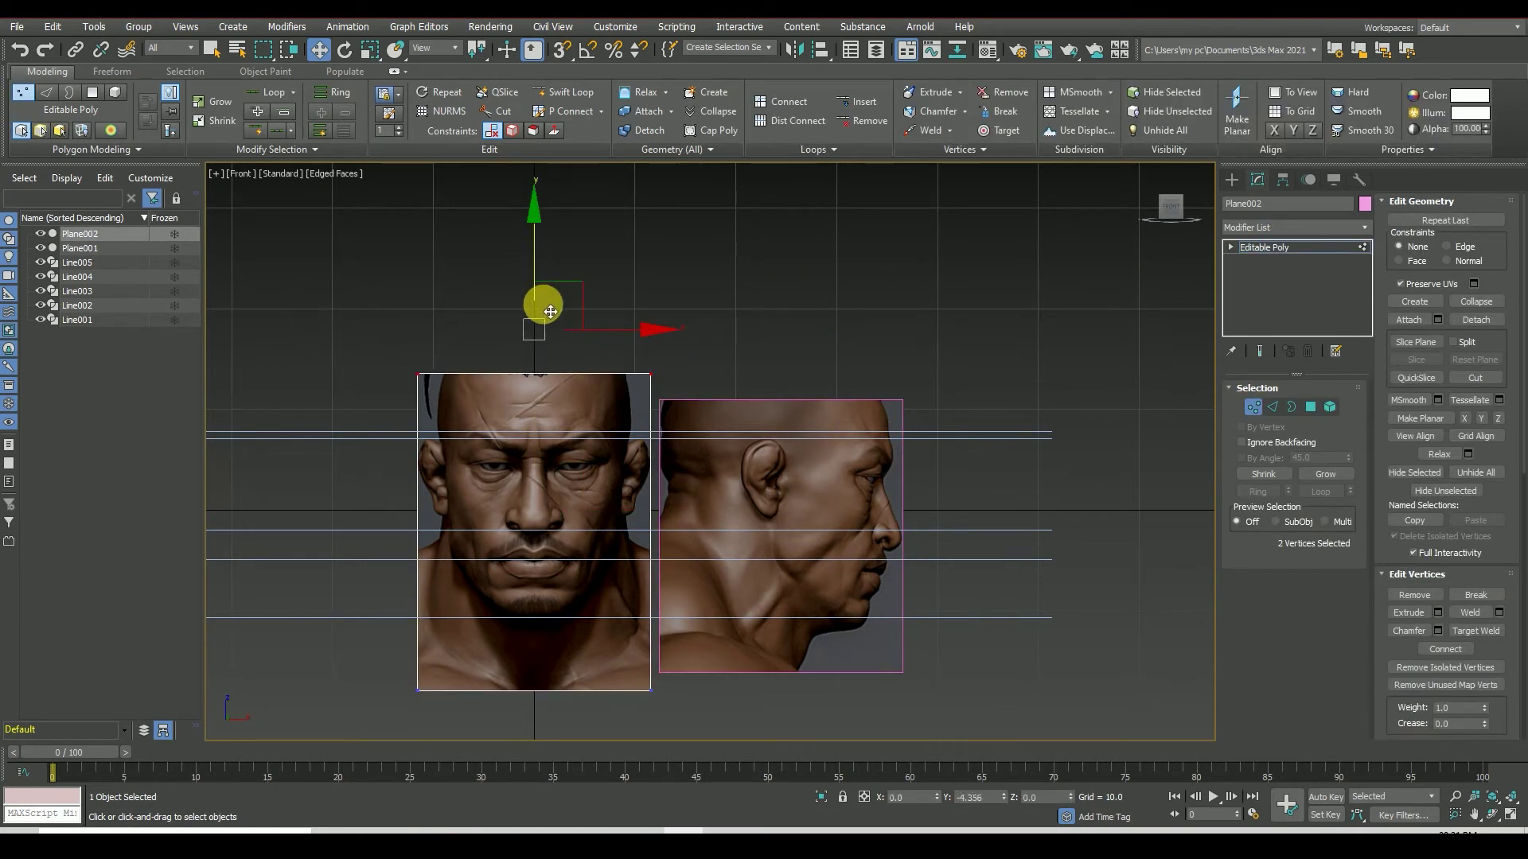
click(1238, 267)
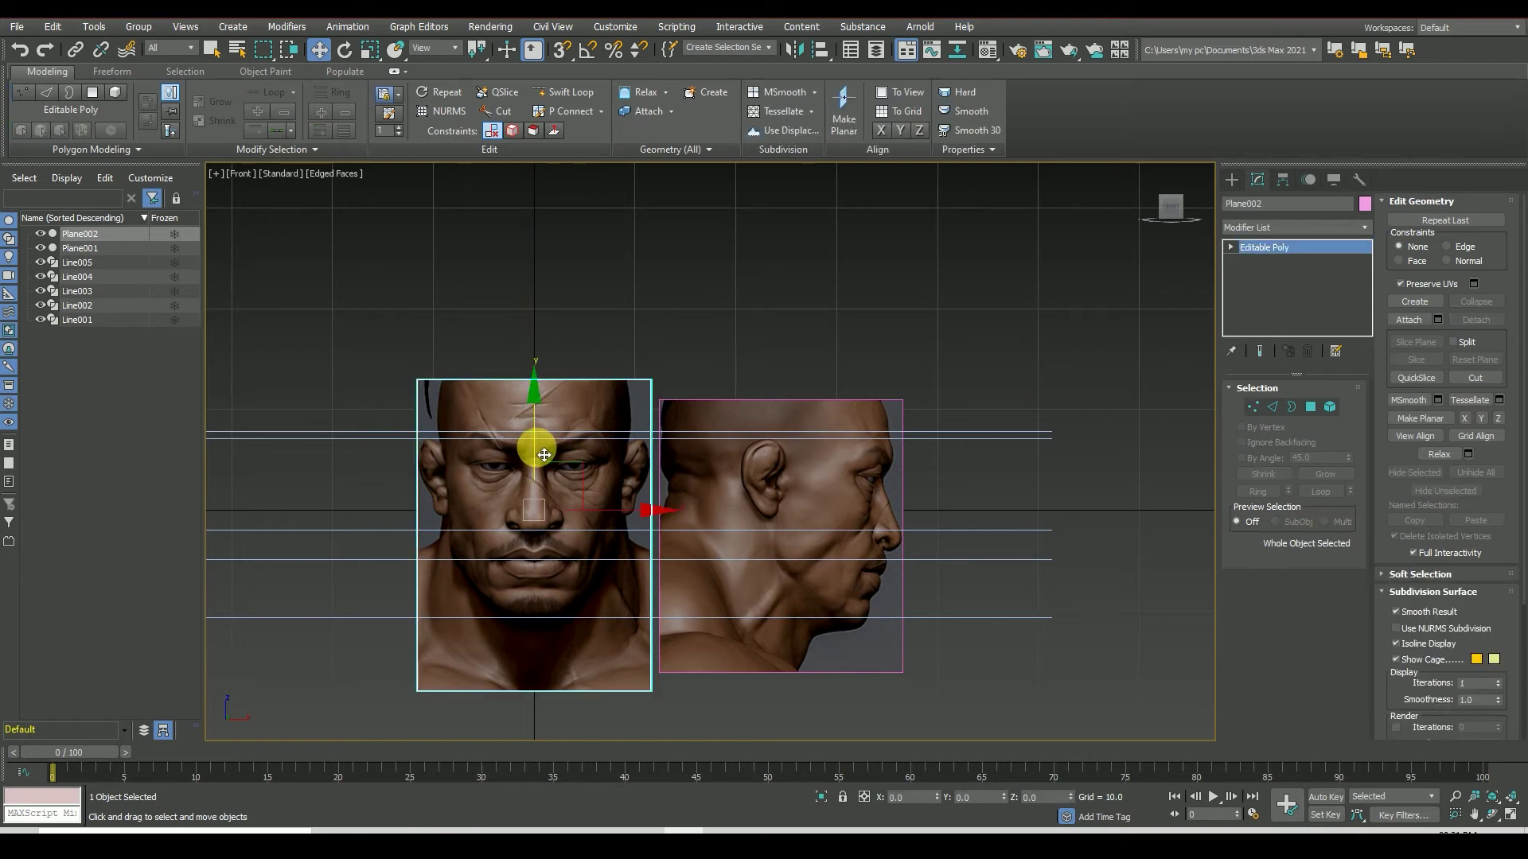
drag(535, 438, 536, 453)
- With snapping on, set the front image flush against the profile and raise it level
click(561, 49)
scroll(648, 393, up, 5)
drag(648, 393, 672, 403)
scroll(671, 403, down, 3)
click(1084, 512)
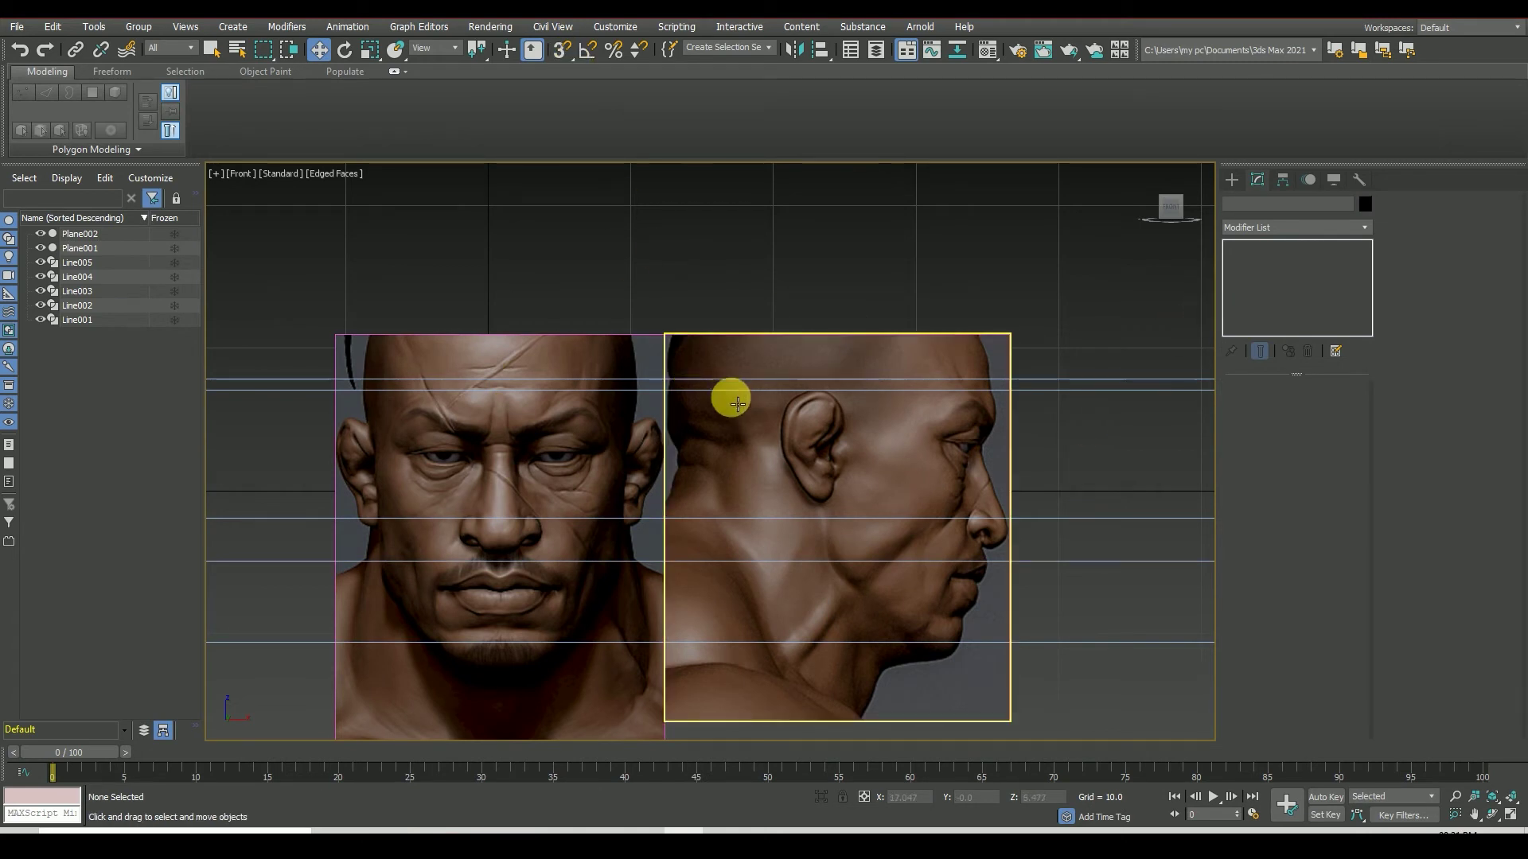
click(576, 436)
drag(501, 430, 508, 425)
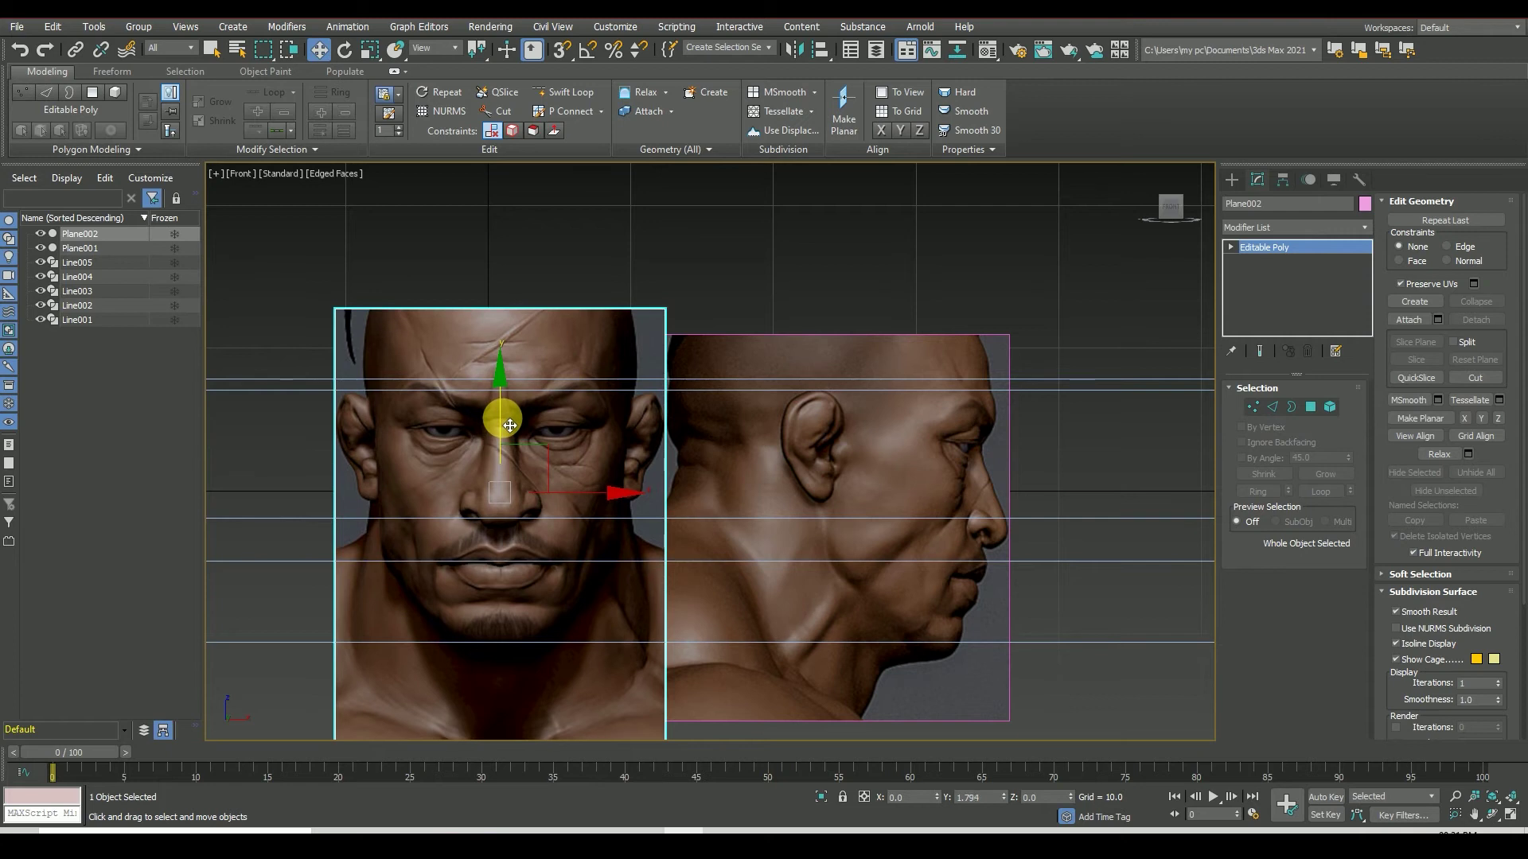
scroll(525, 495, down, 3)
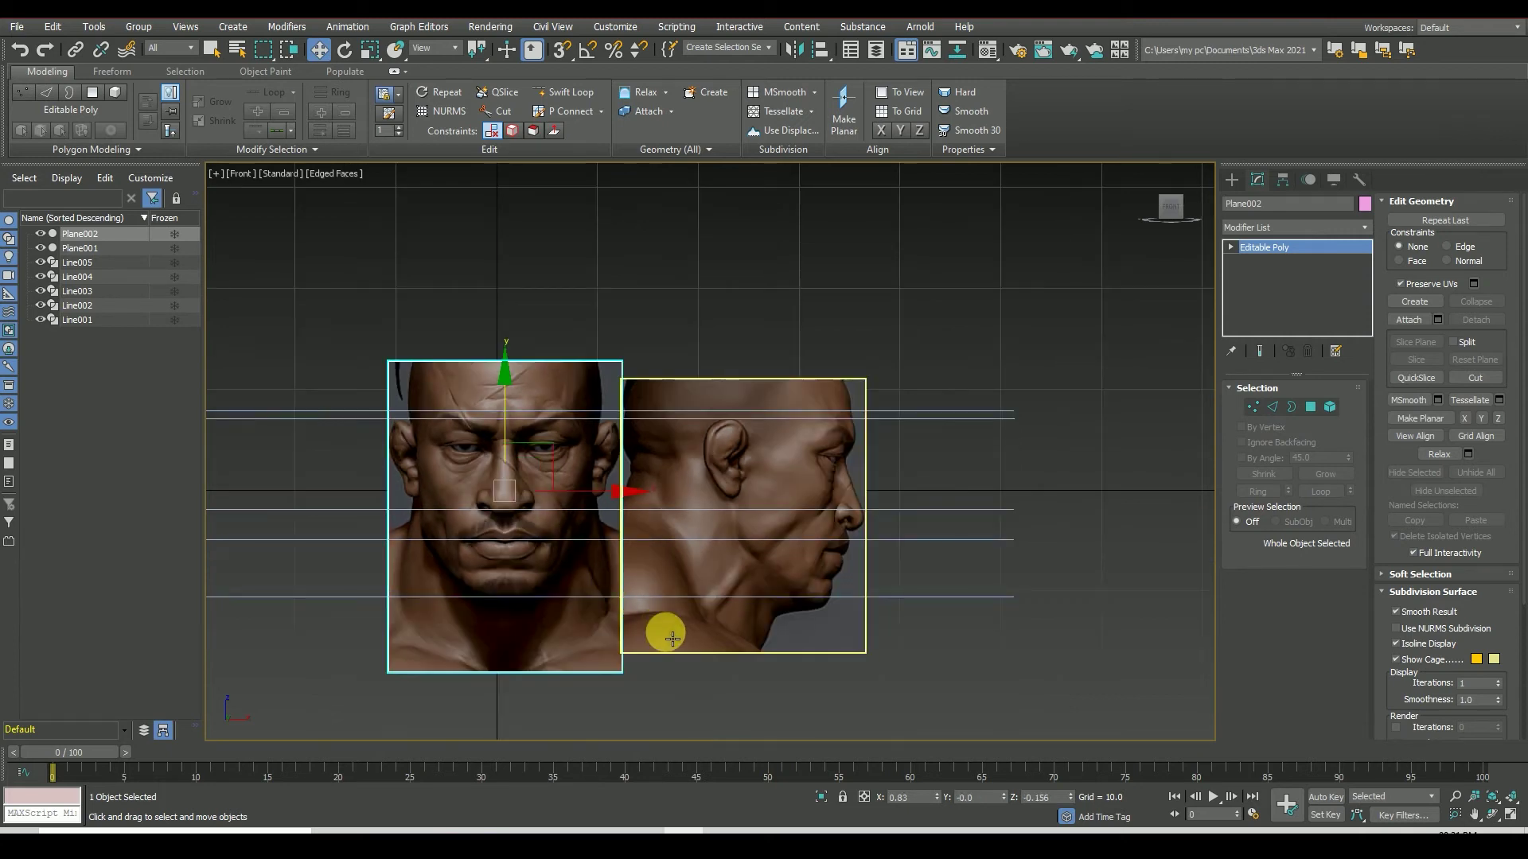
scroll(697, 441, up, 2)
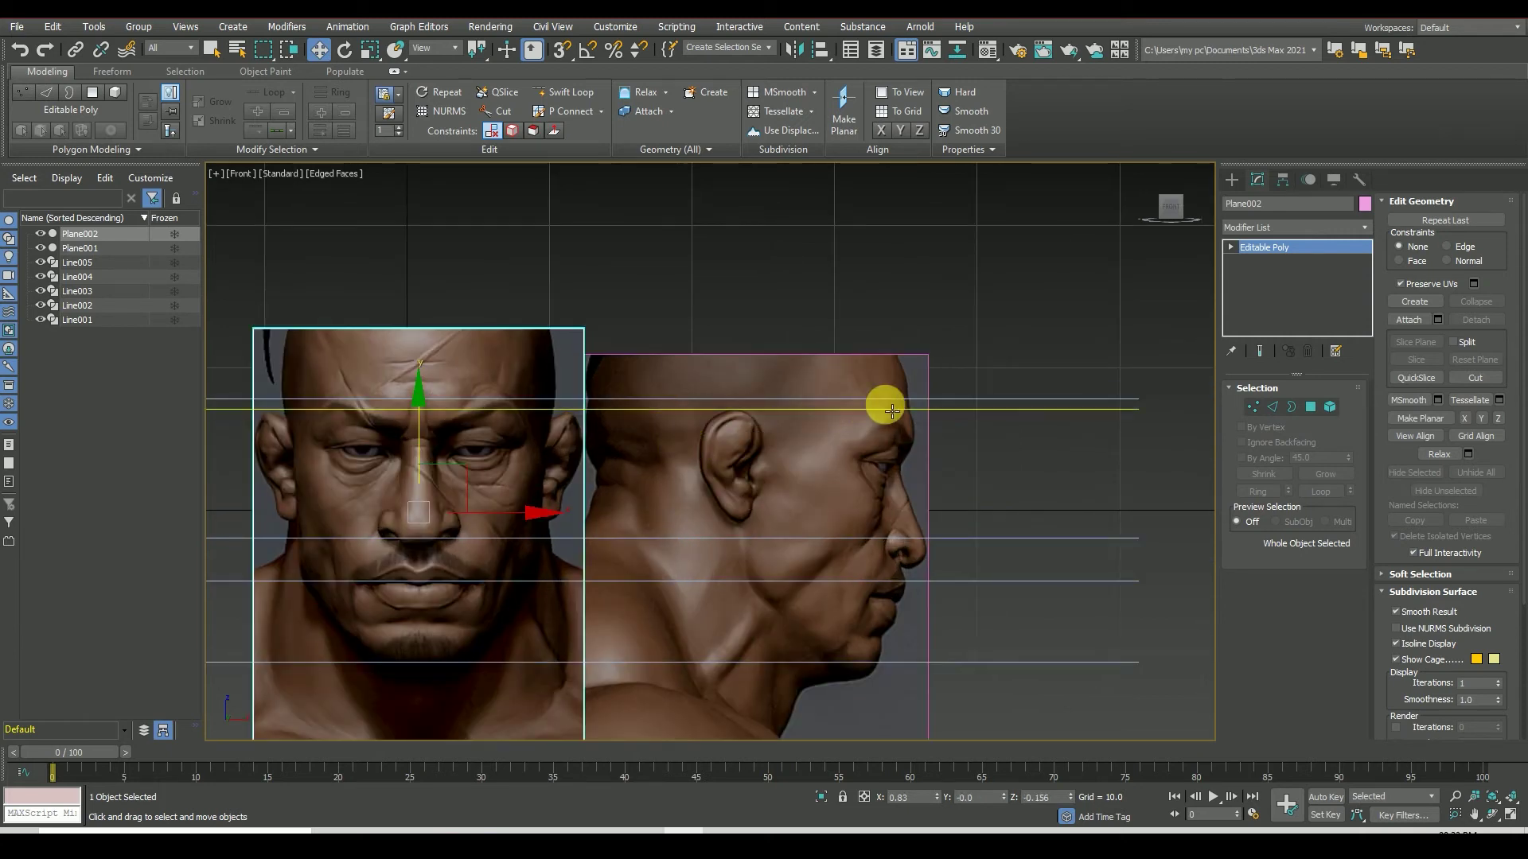
- Adjust one guide line's height and nudge the profile image up to match
click(880, 404)
drag(532, 342, 537, 415)
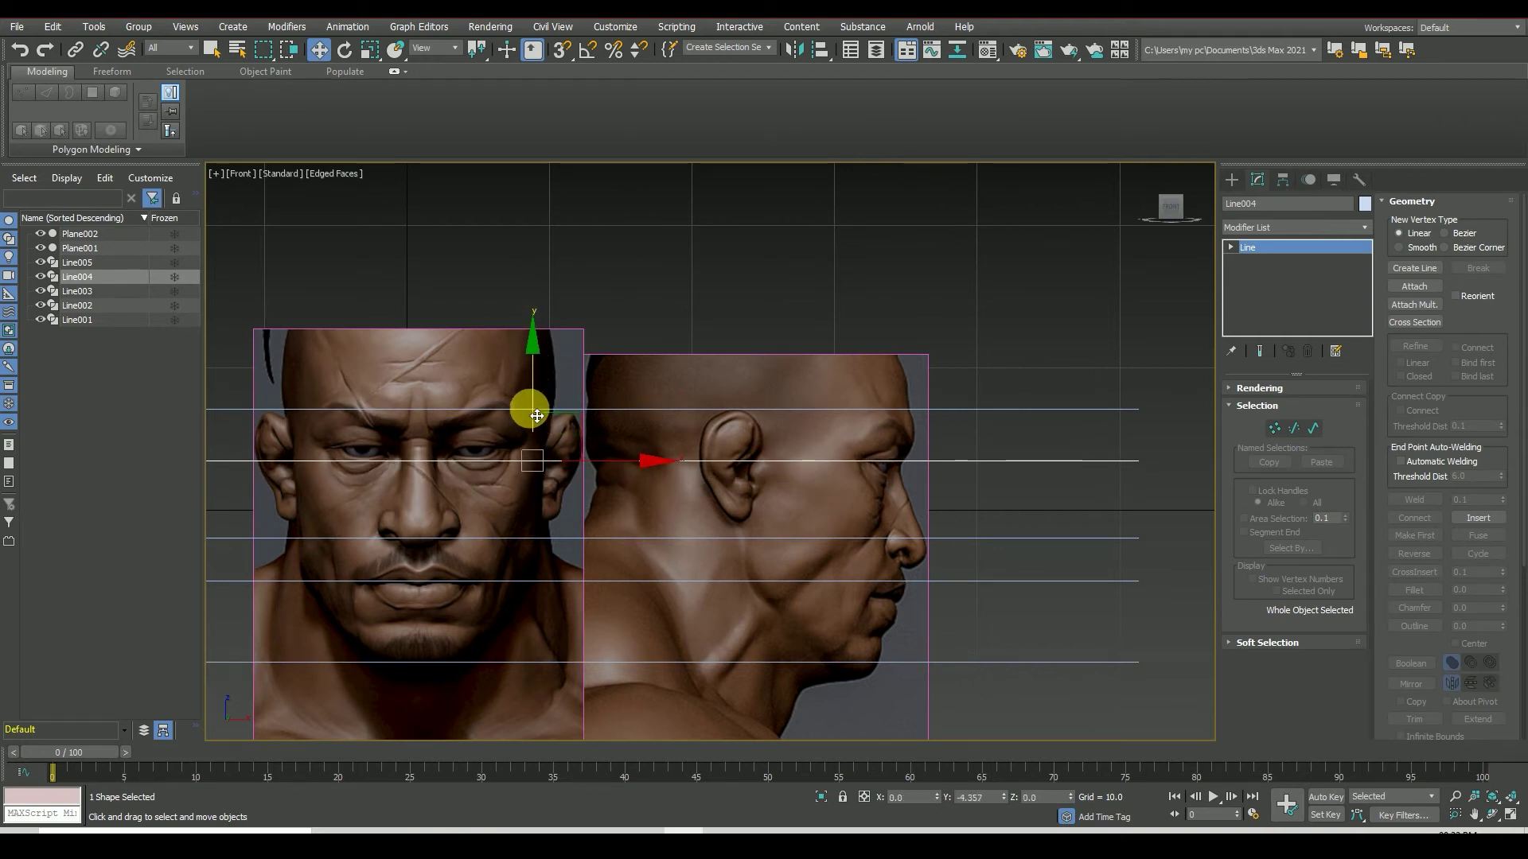
mouse_move(537, 416)
mouse_down()
mouse_move(545, 524)
mouse_move(596, 317)
mouse_up()
click(748, 430)
drag(762, 443, 760, 427)
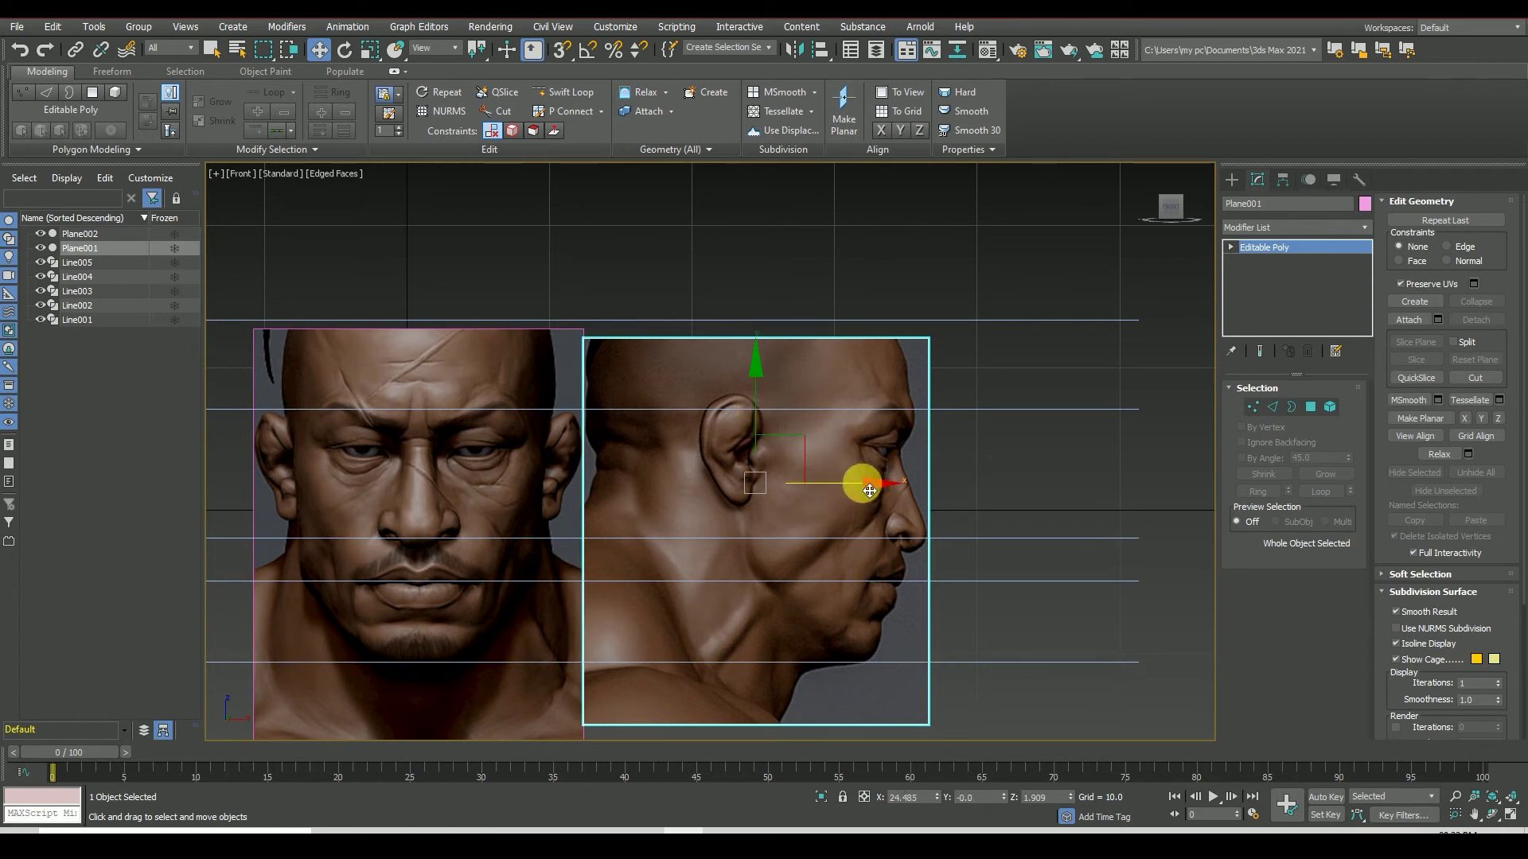
- Raise another guide line slightly and move the mouth guide line to mouth level
click(843, 409)
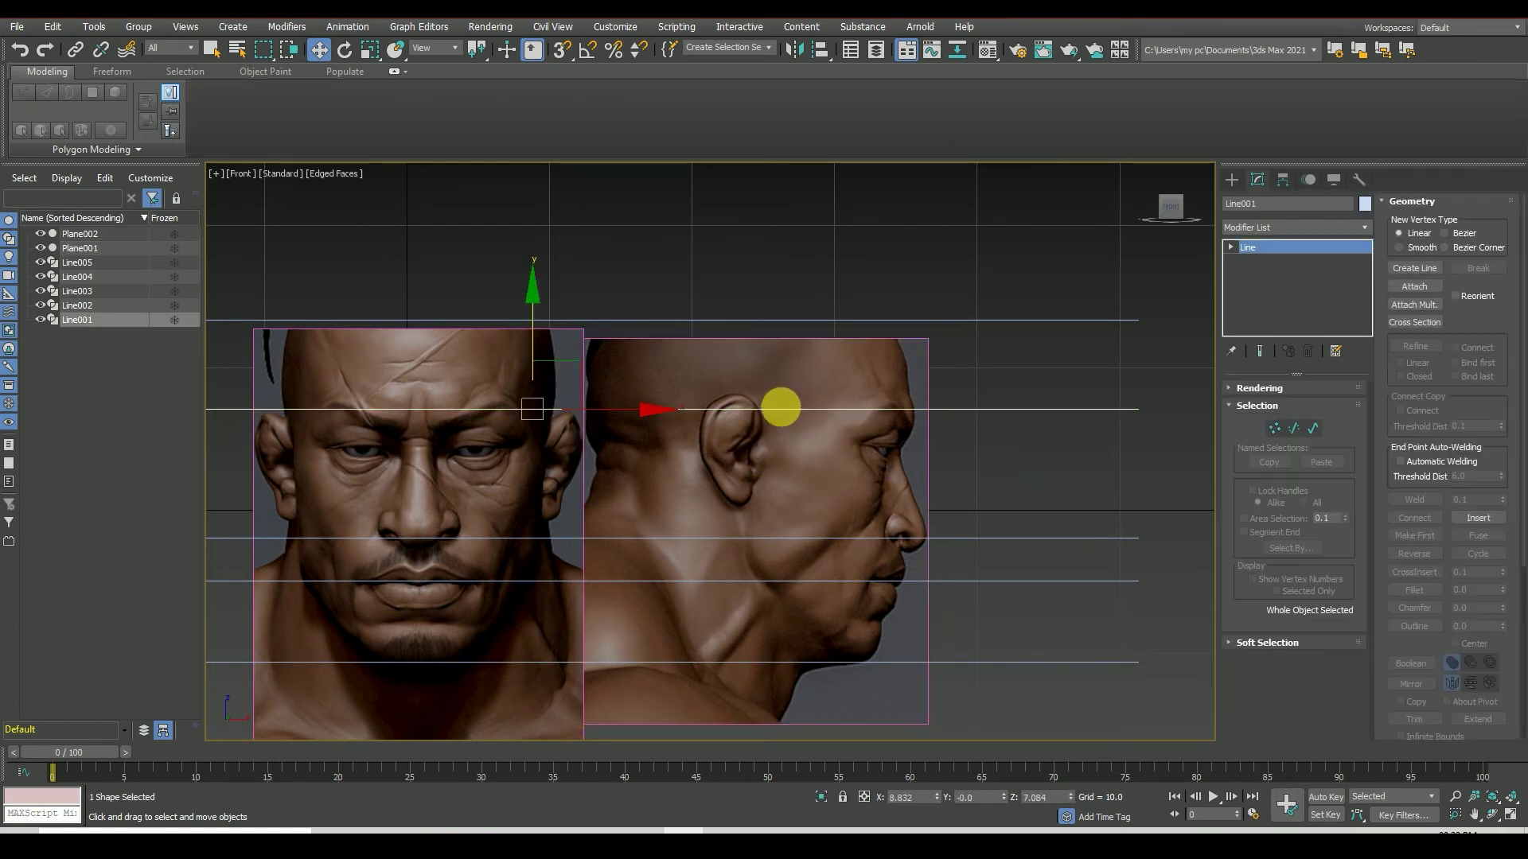
drag(529, 351, 534, 347)
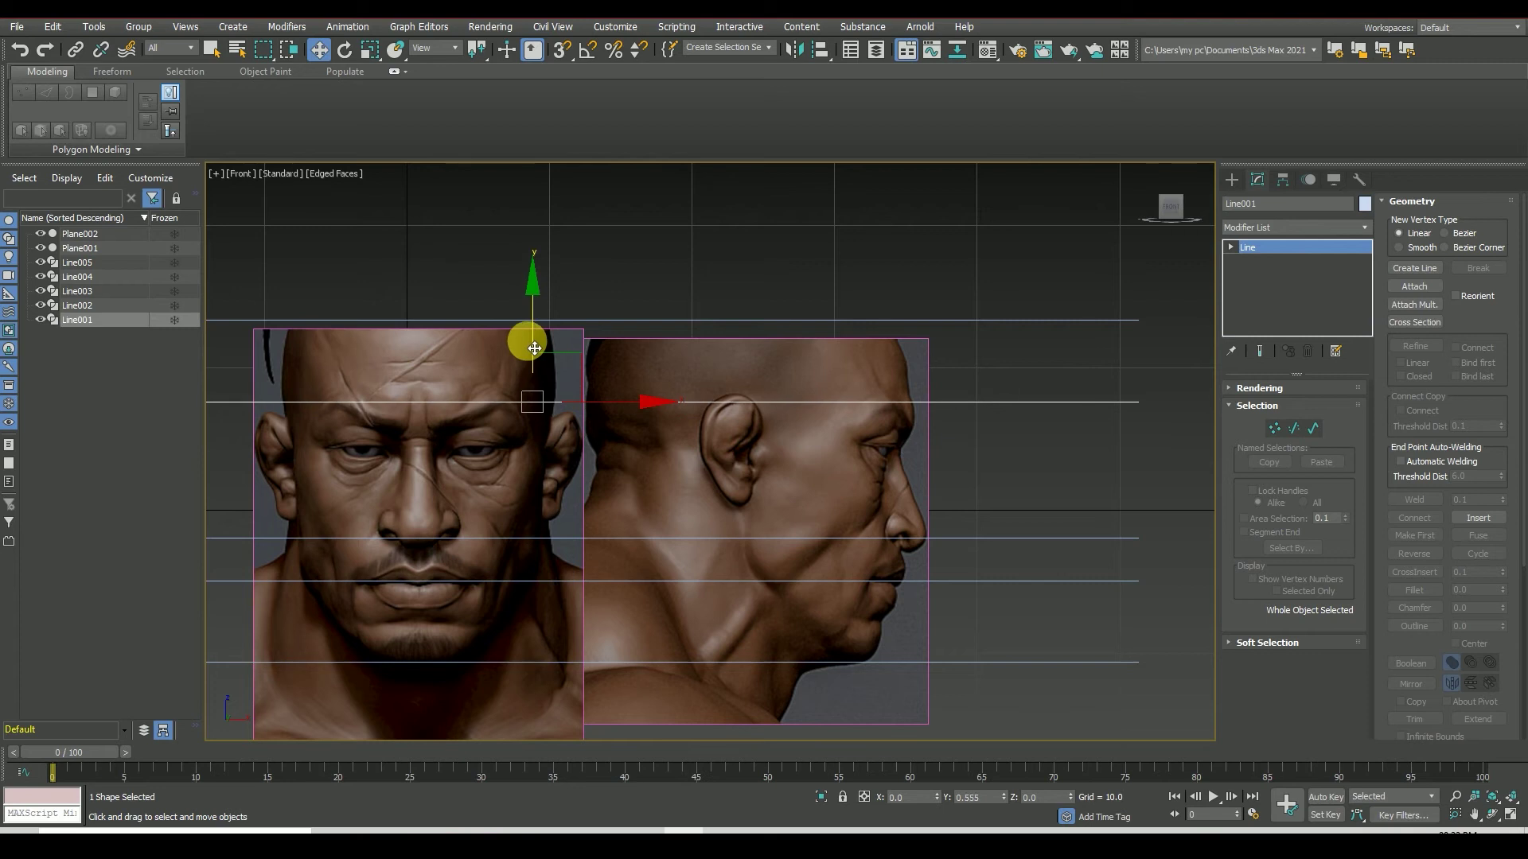
click(976, 494)
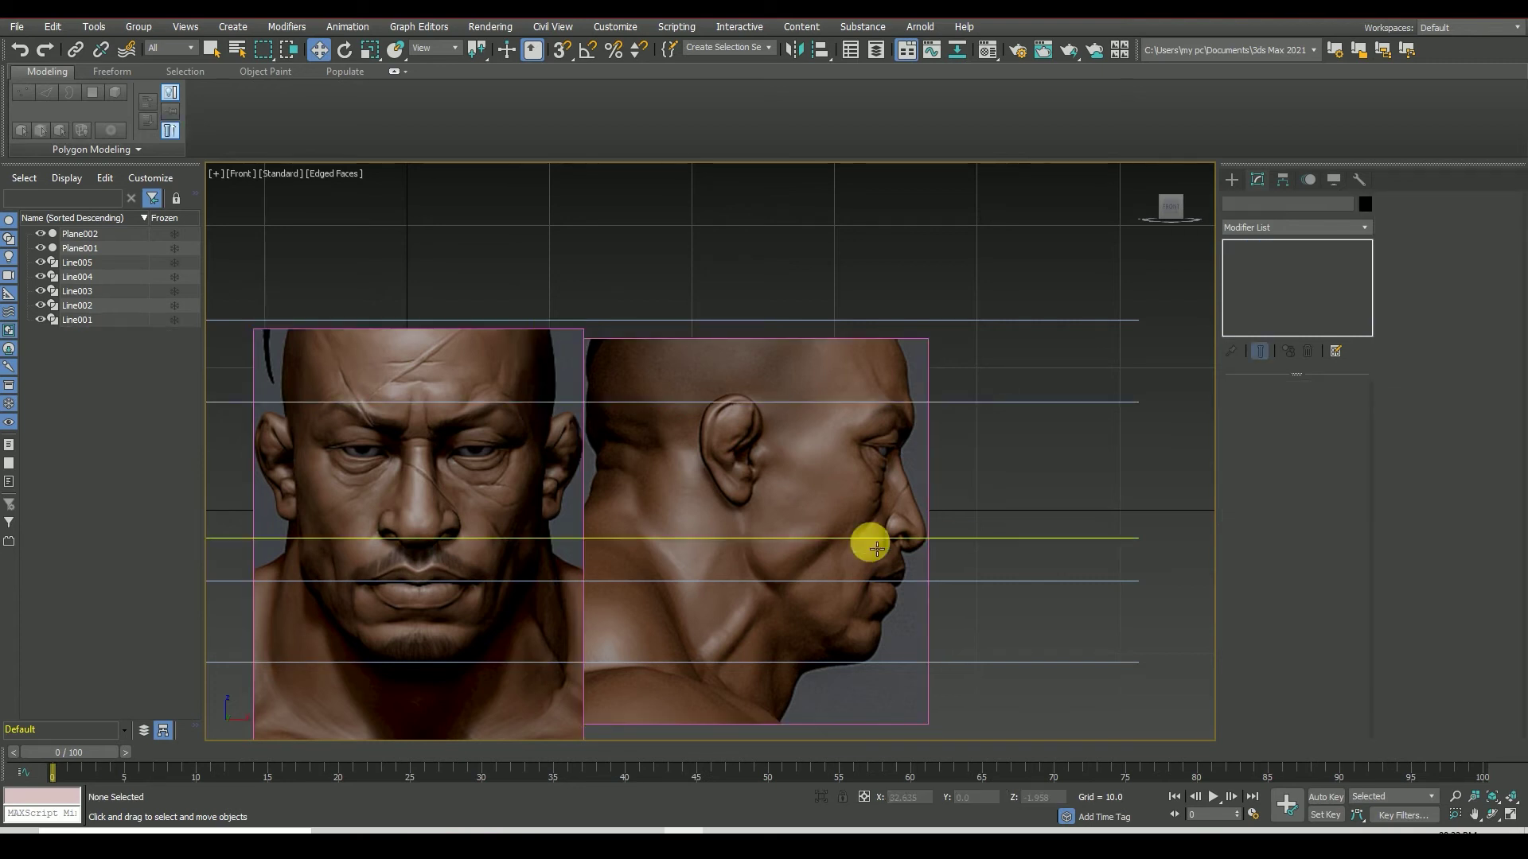
click(870, 538)
mouse_move(542, 486)
mouse_down()
mouse_move(549, 552)
mouse_move(518, 385)
mouse_move(524, 500)
mouse_move(539, 480)
mouse_up()
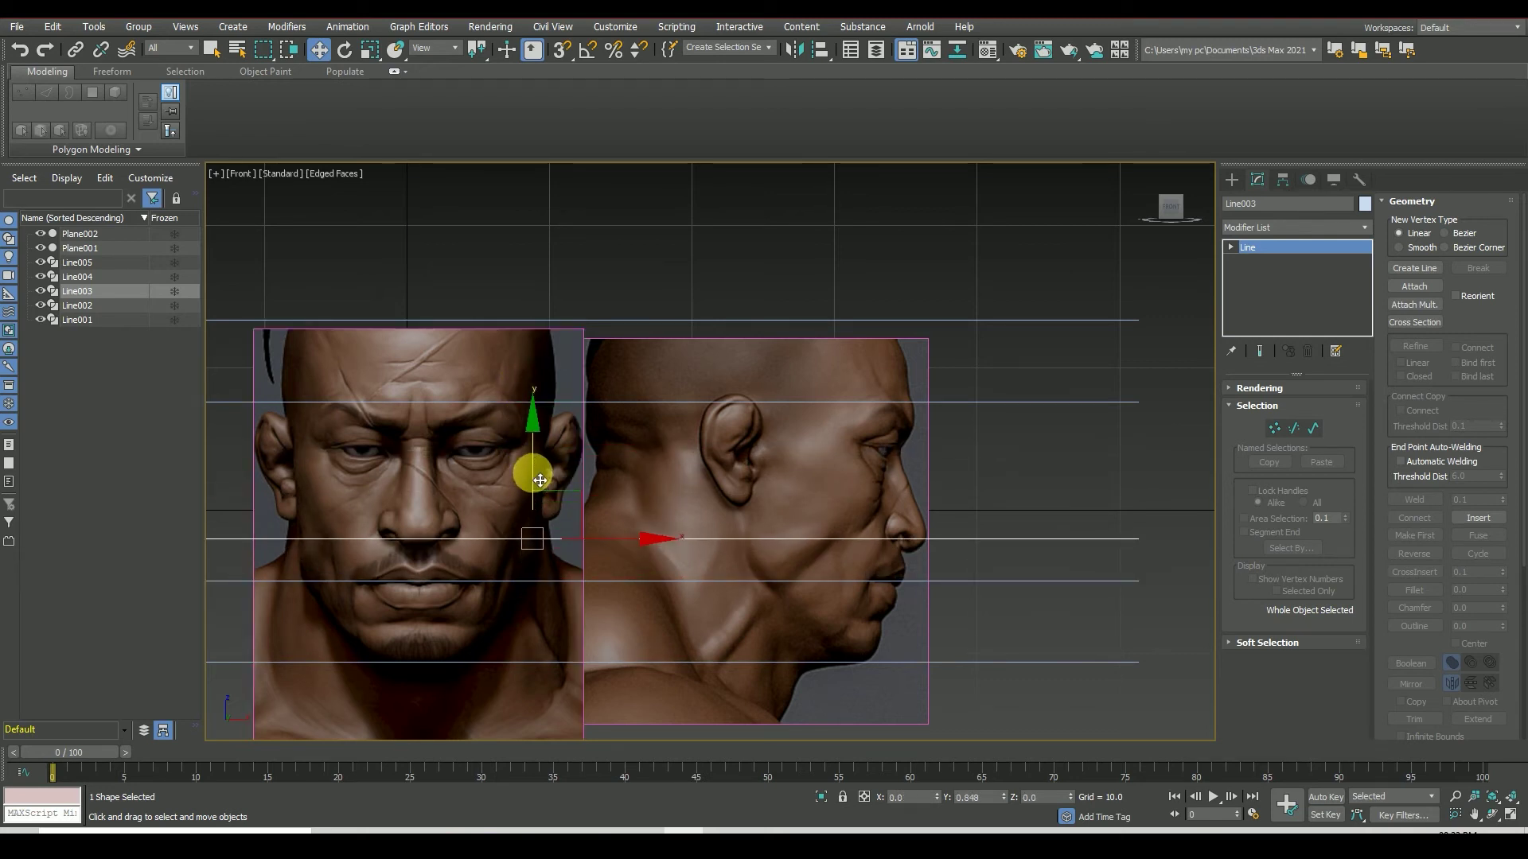
scroll(911, 477, down, 3)
scroll(811, 620, up, 3)
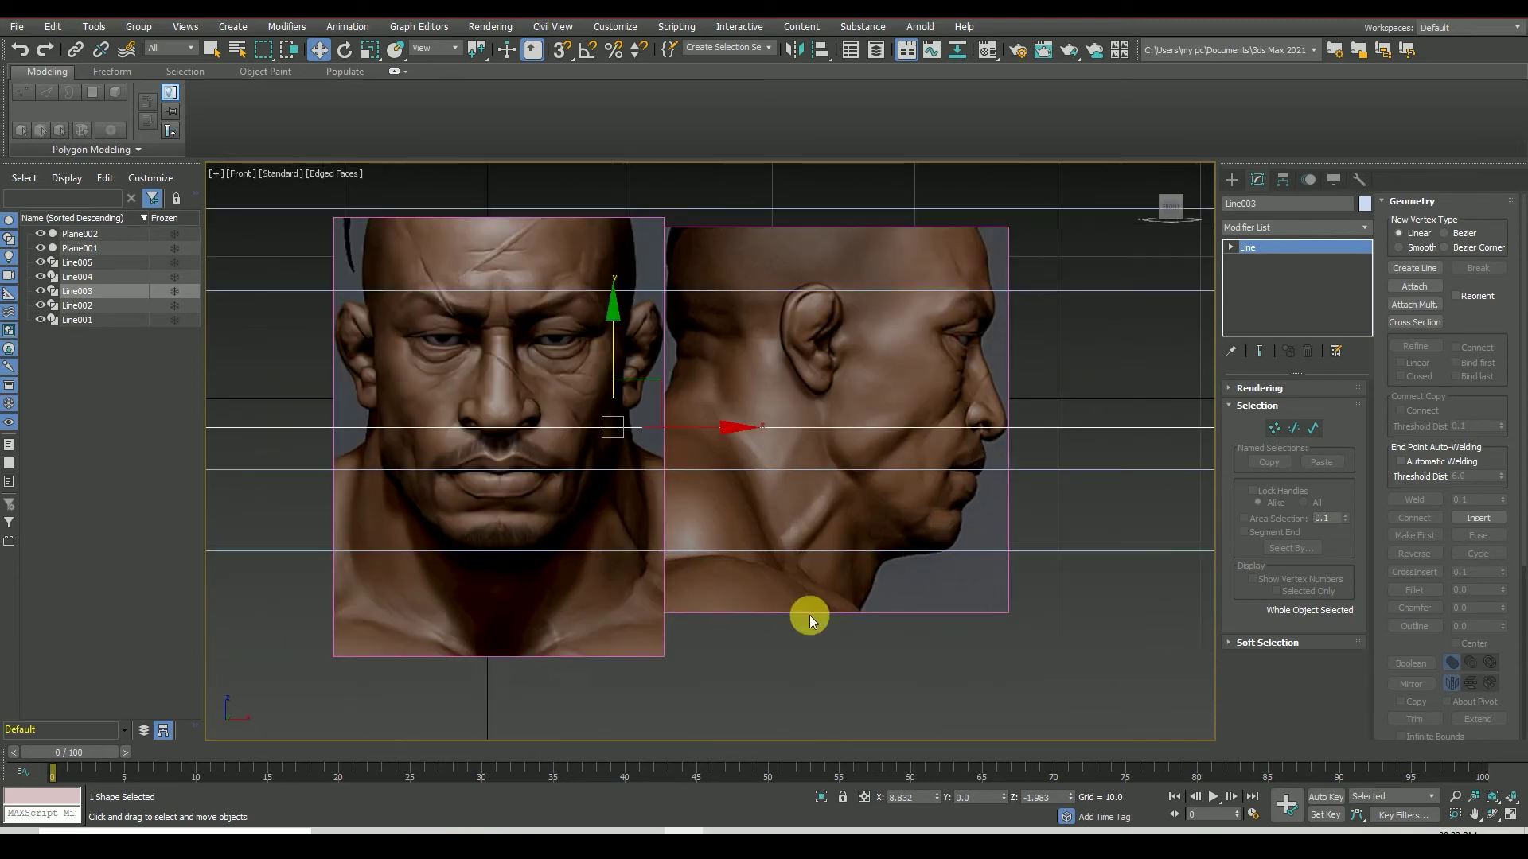
click(617, 648)
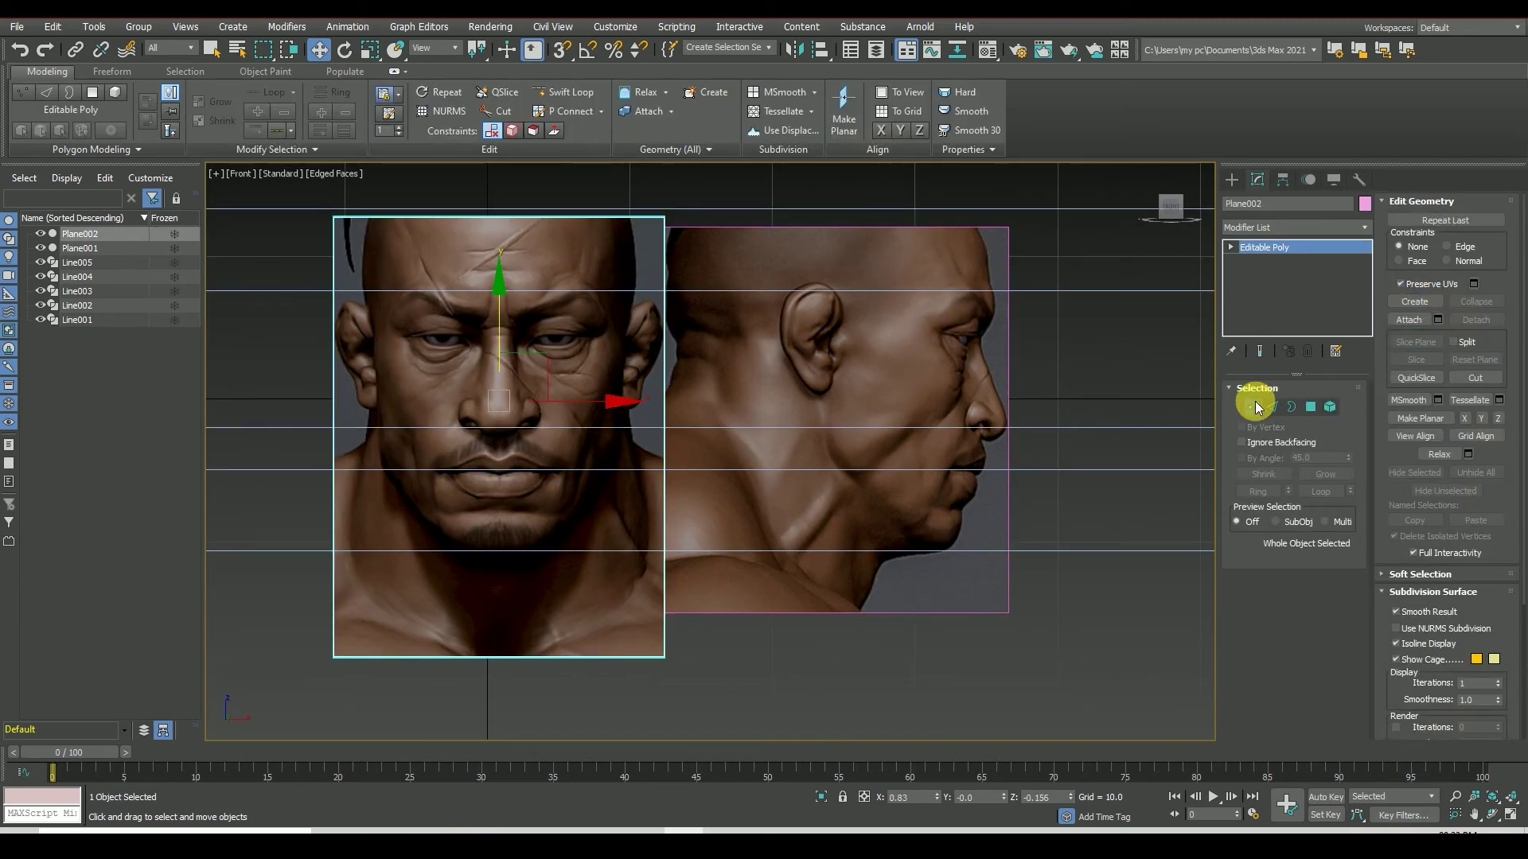
- With snapping, move the front plane's corner vertices to the profile plane's edge
click(1254, 406)
drag(290, 645, 397, 675)
drag(671, 707, 670, 706)
click(561, 49)
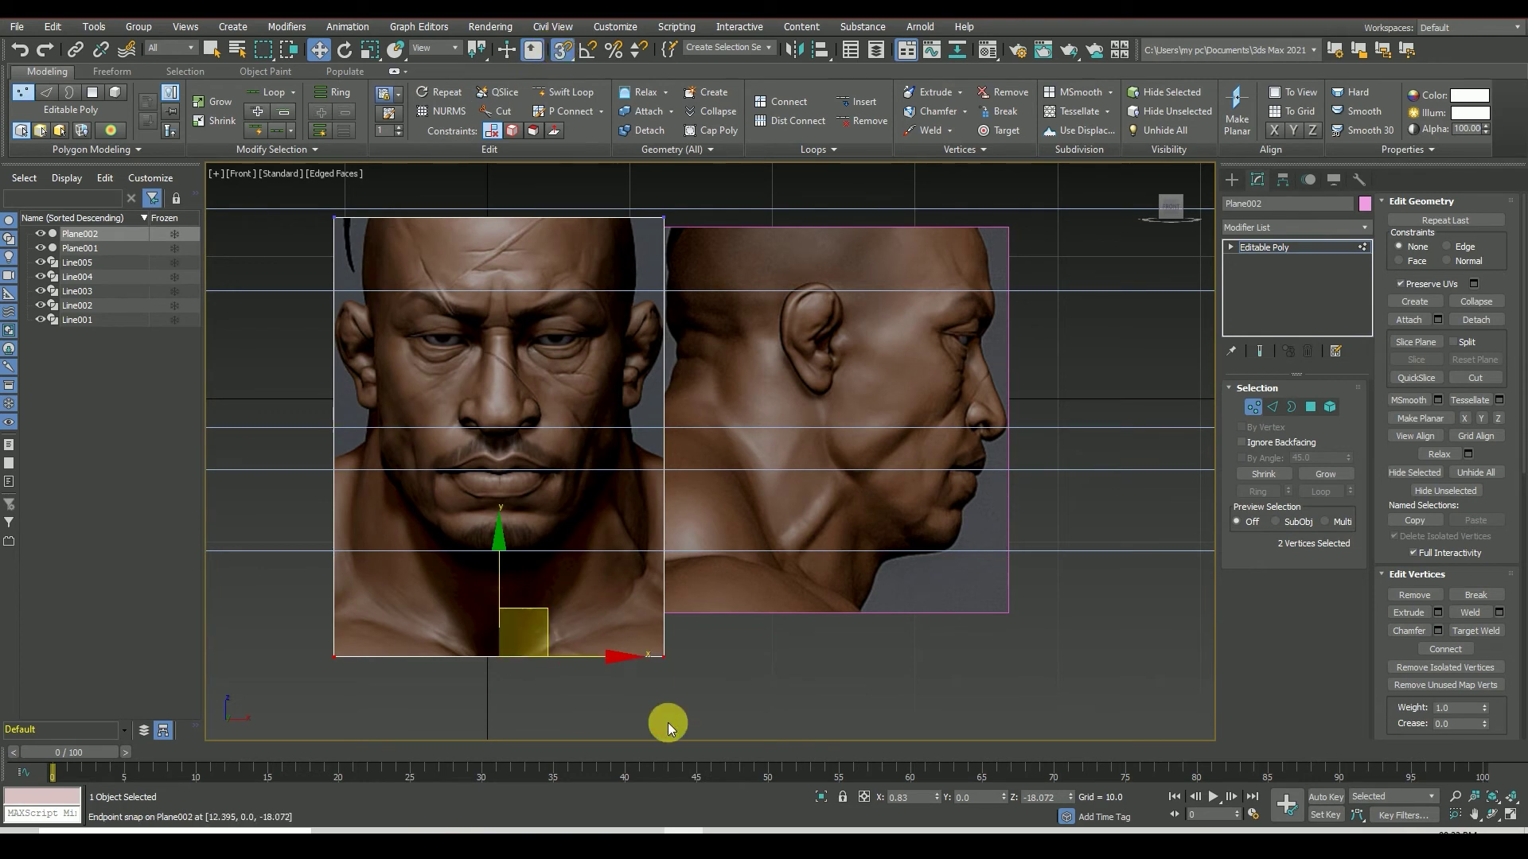
scroll(665, 685, up, 5)
drag(693, 624, 683, 521)
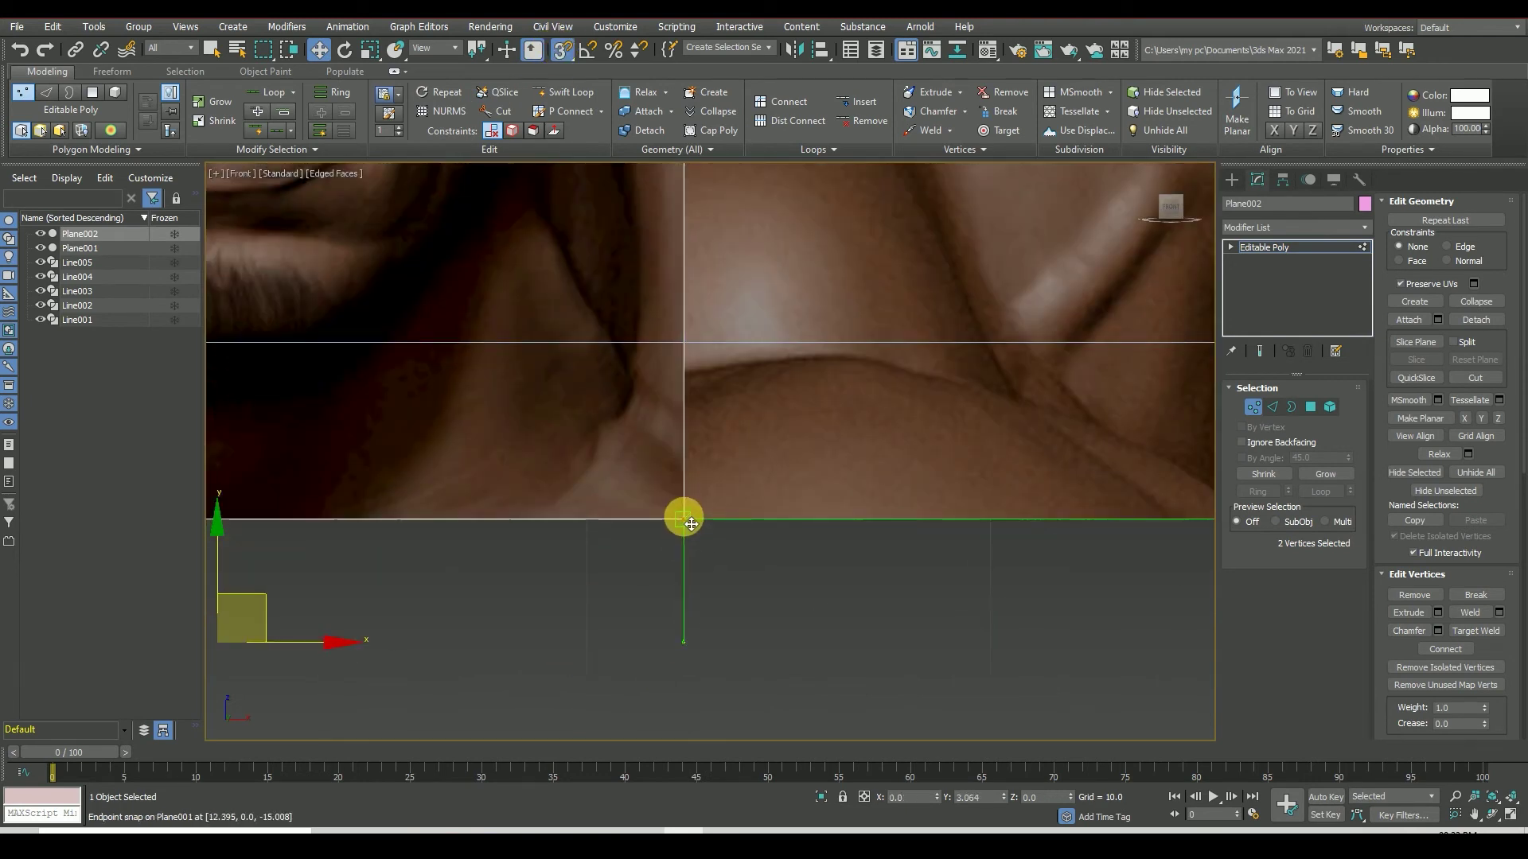
scroll(690, 648, down, 5)
click(1149, 318)
key(1)
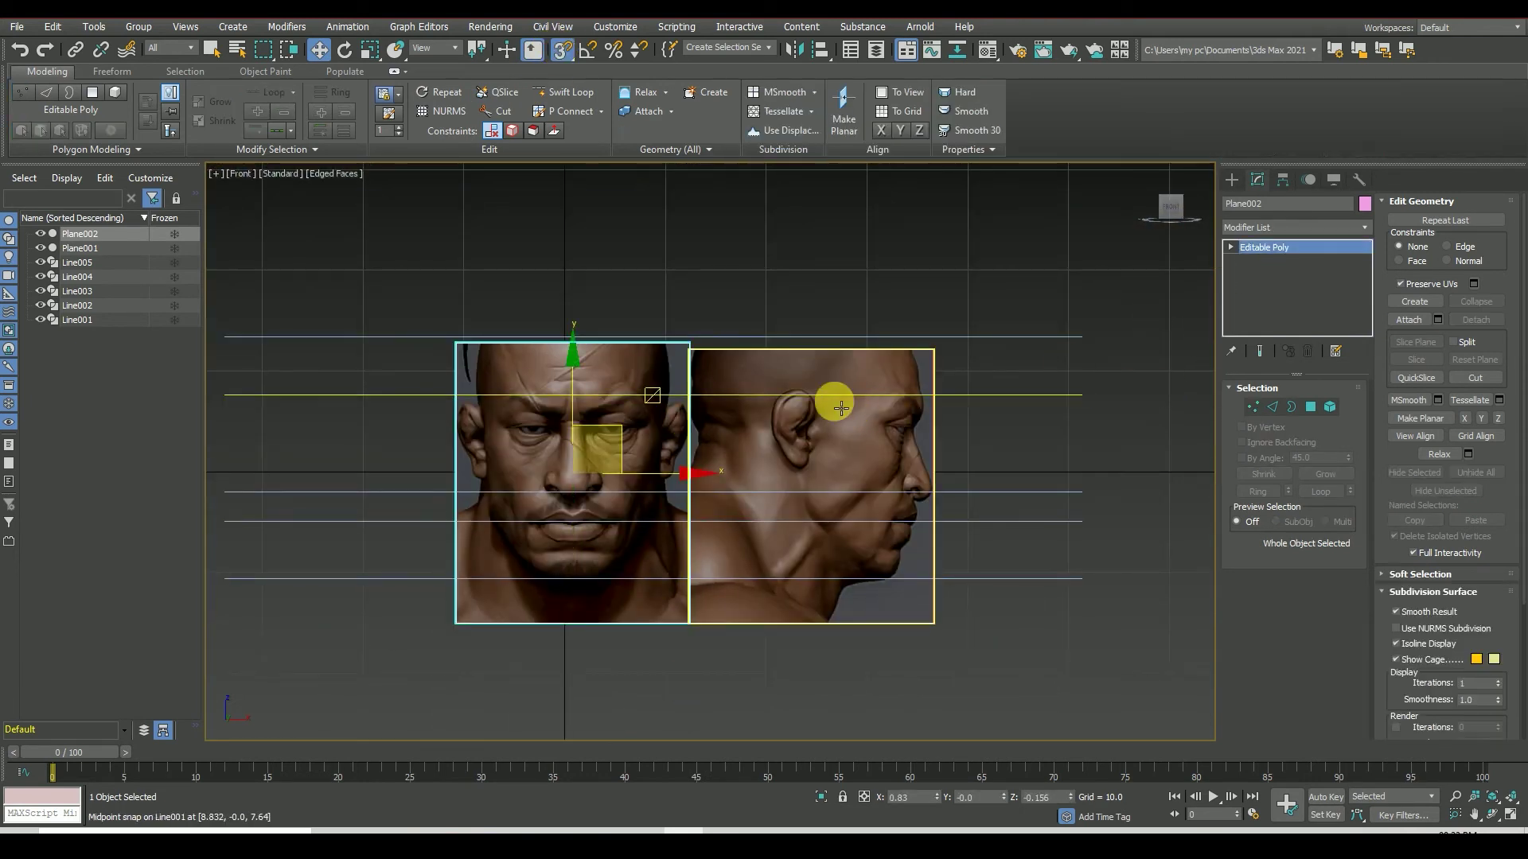
- Raise the profile plane's top vertices to match the front plane
click(828, 398)
click(1253, 406)
scroll(713, 365, up, 3)
scroll(713, 364, up, 3)
scroll(453, 437, down, 3)
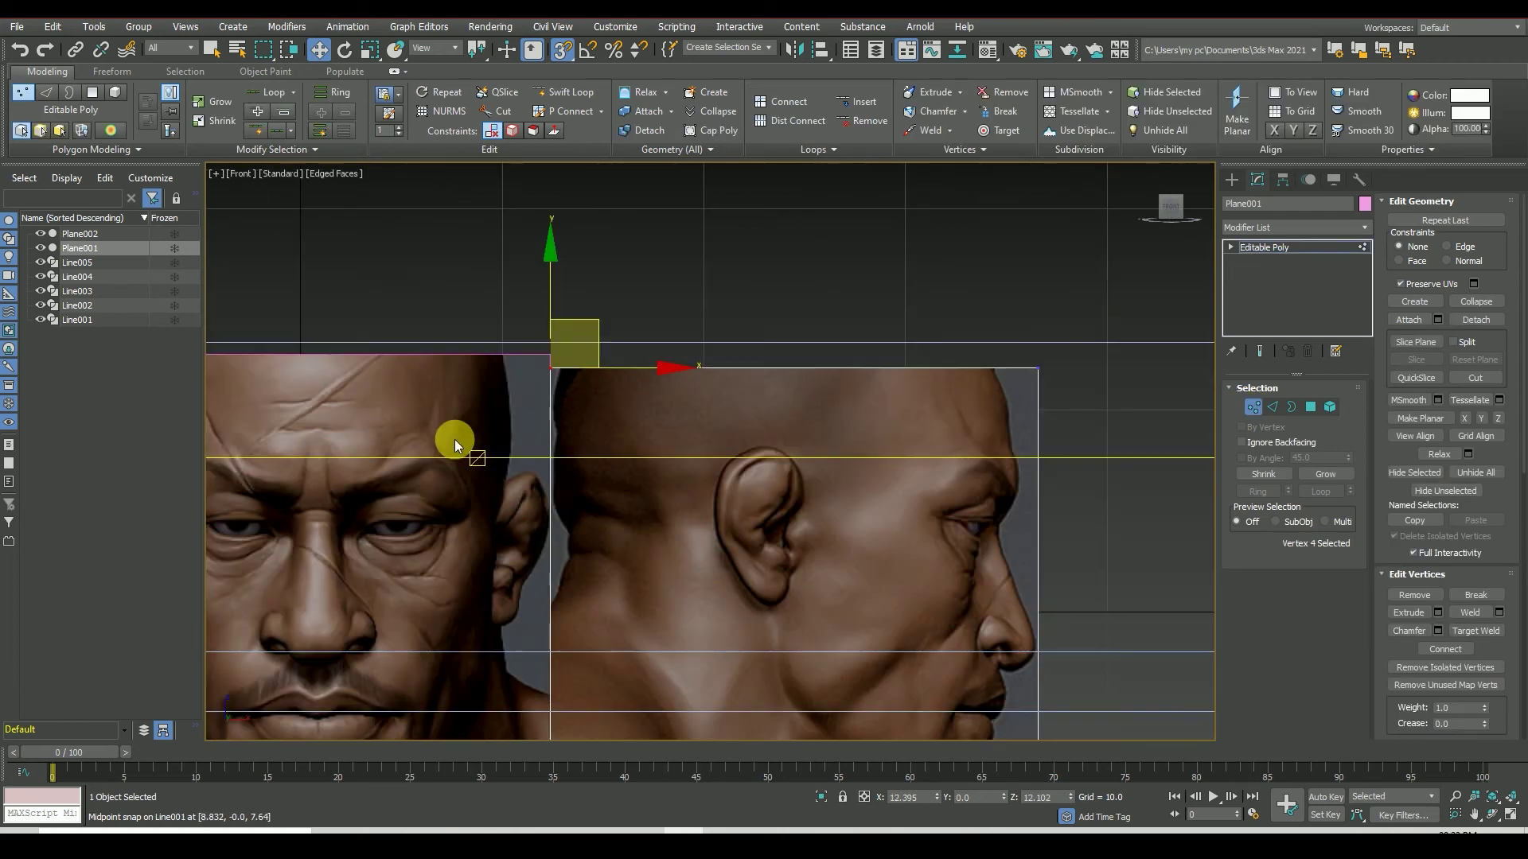
drag(793, 324, 583, 351)
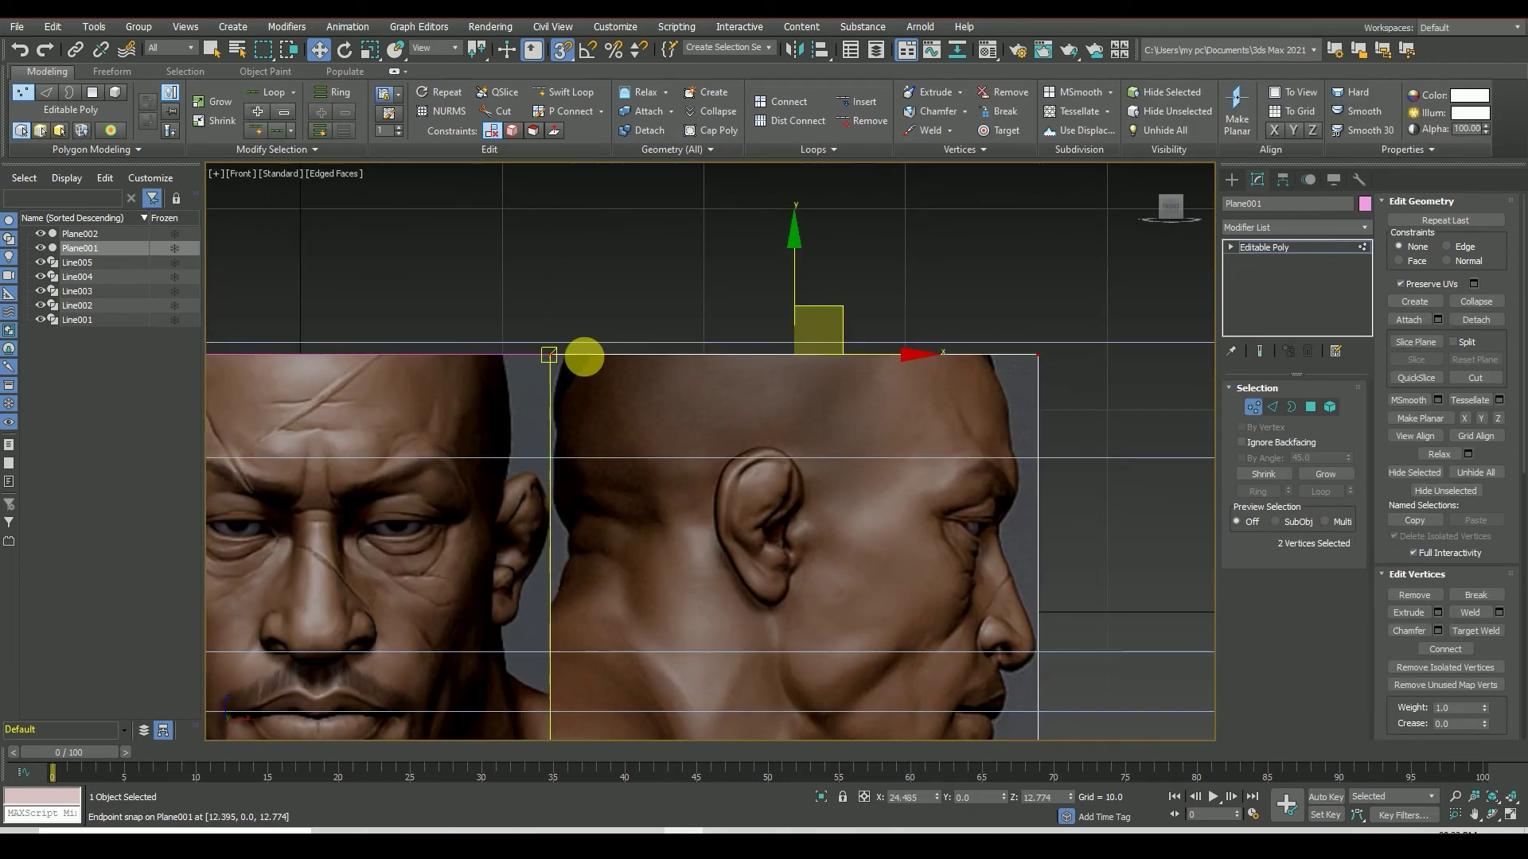
scroll(820, 291, down, 4)
click(1252, 248)
- Extend the front plane's top edge above the hair, then the profile's top to match
click(635, 377)
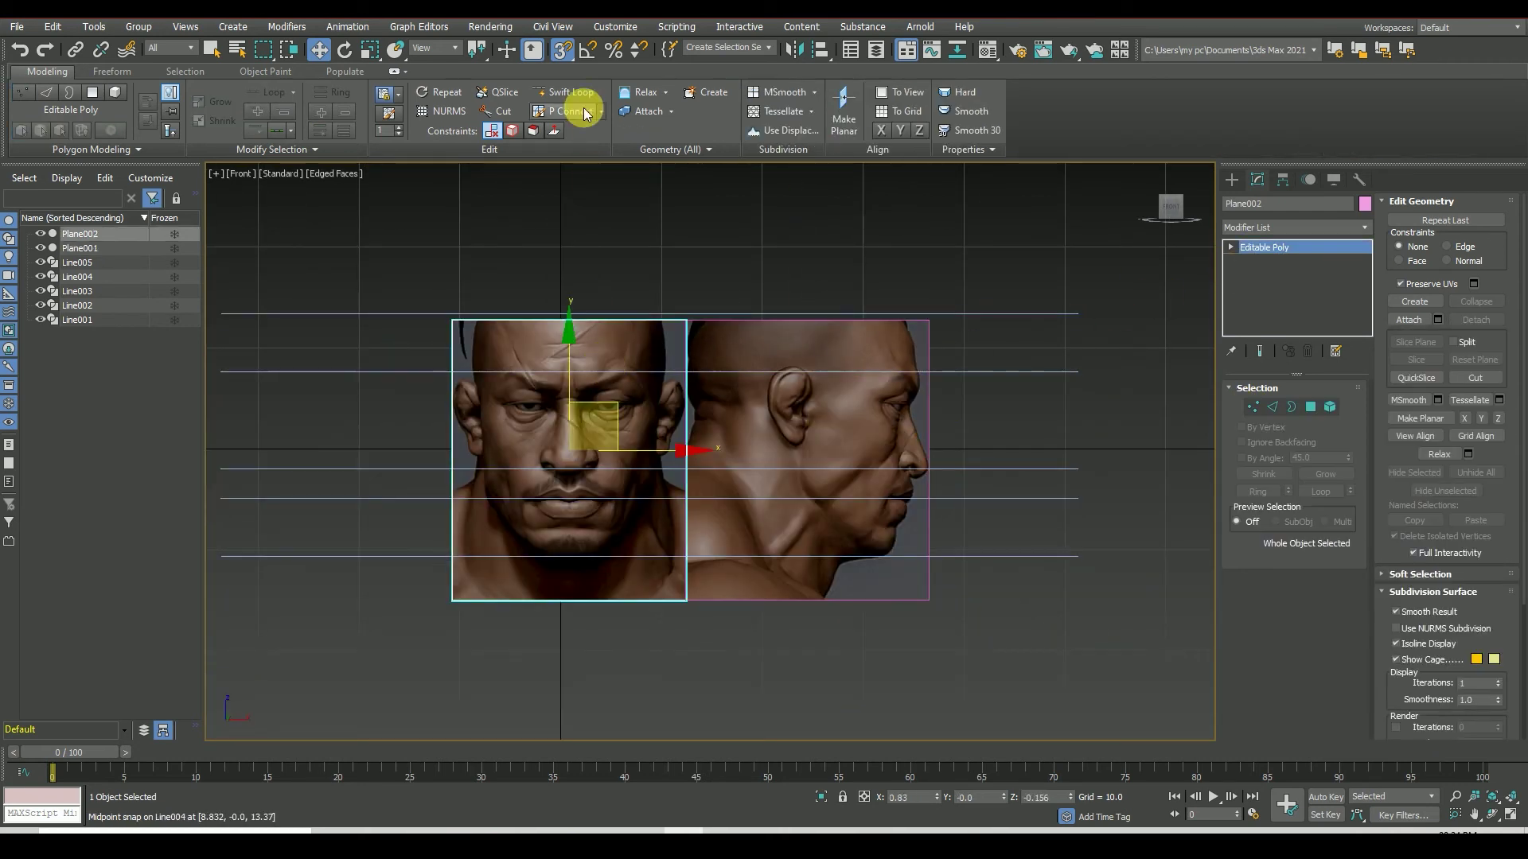
click(1252, 407)
scroll(567, 295, up, 4)
mouse_move(563, 288)
mouse_down()
mouse_move(560, 169)
mouse_move(557, 188)
mouse_up()
scroll(907, 318, down, 2)
click(80, 247)
click(1253, 407)
mouse_move(839, 256)
mouse_down()
mouse_move(832, 144)
mouse_move(843, 150)
mouse_up()
- Snap the front plane's top vertices level with the profile plane's top corner
click(1320, 253)
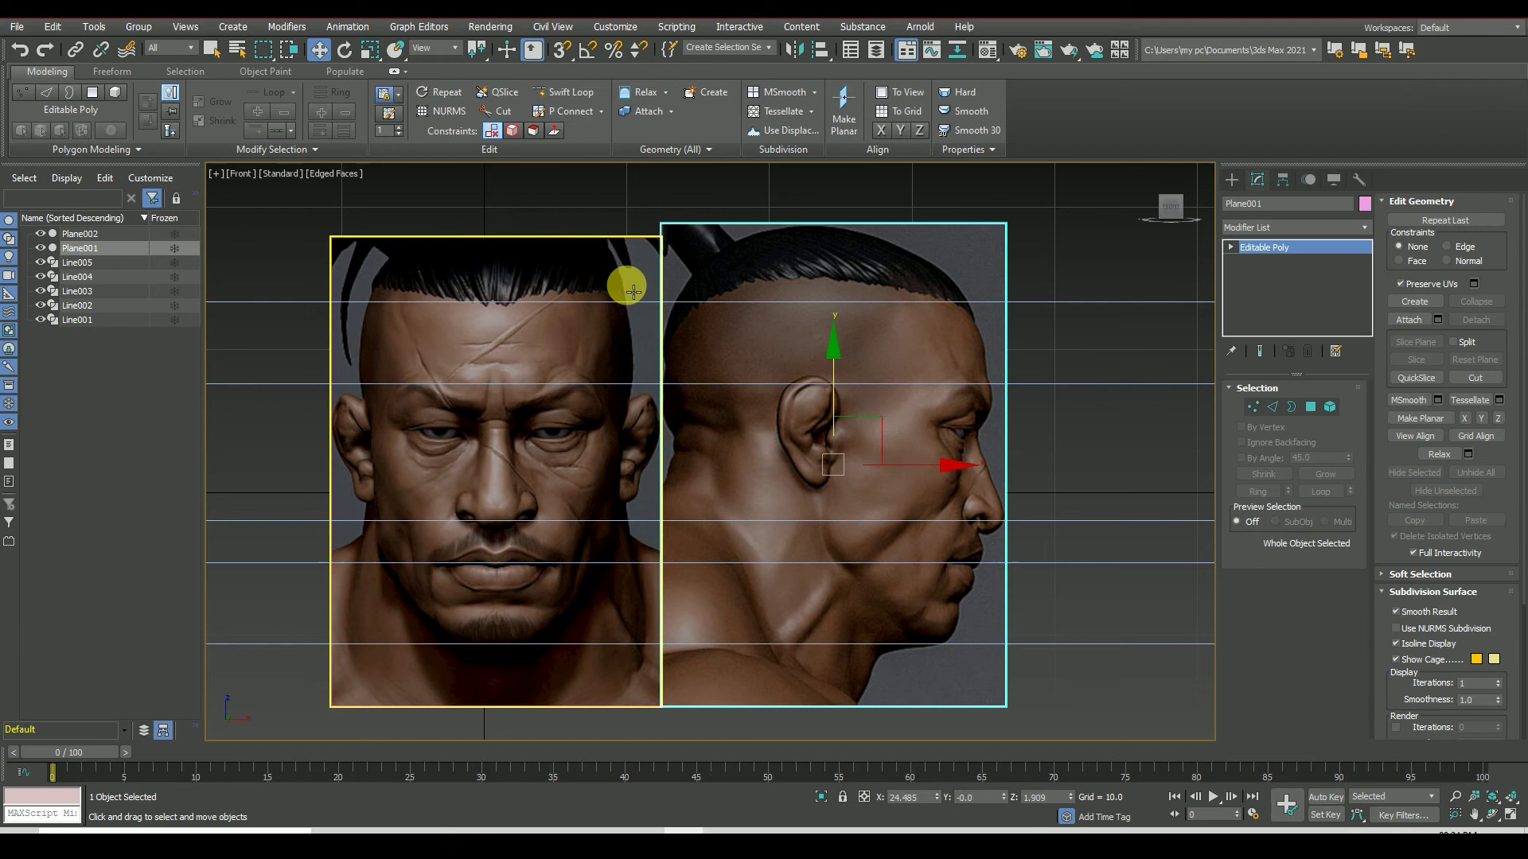
click(624, 282)
click(1252, 407)
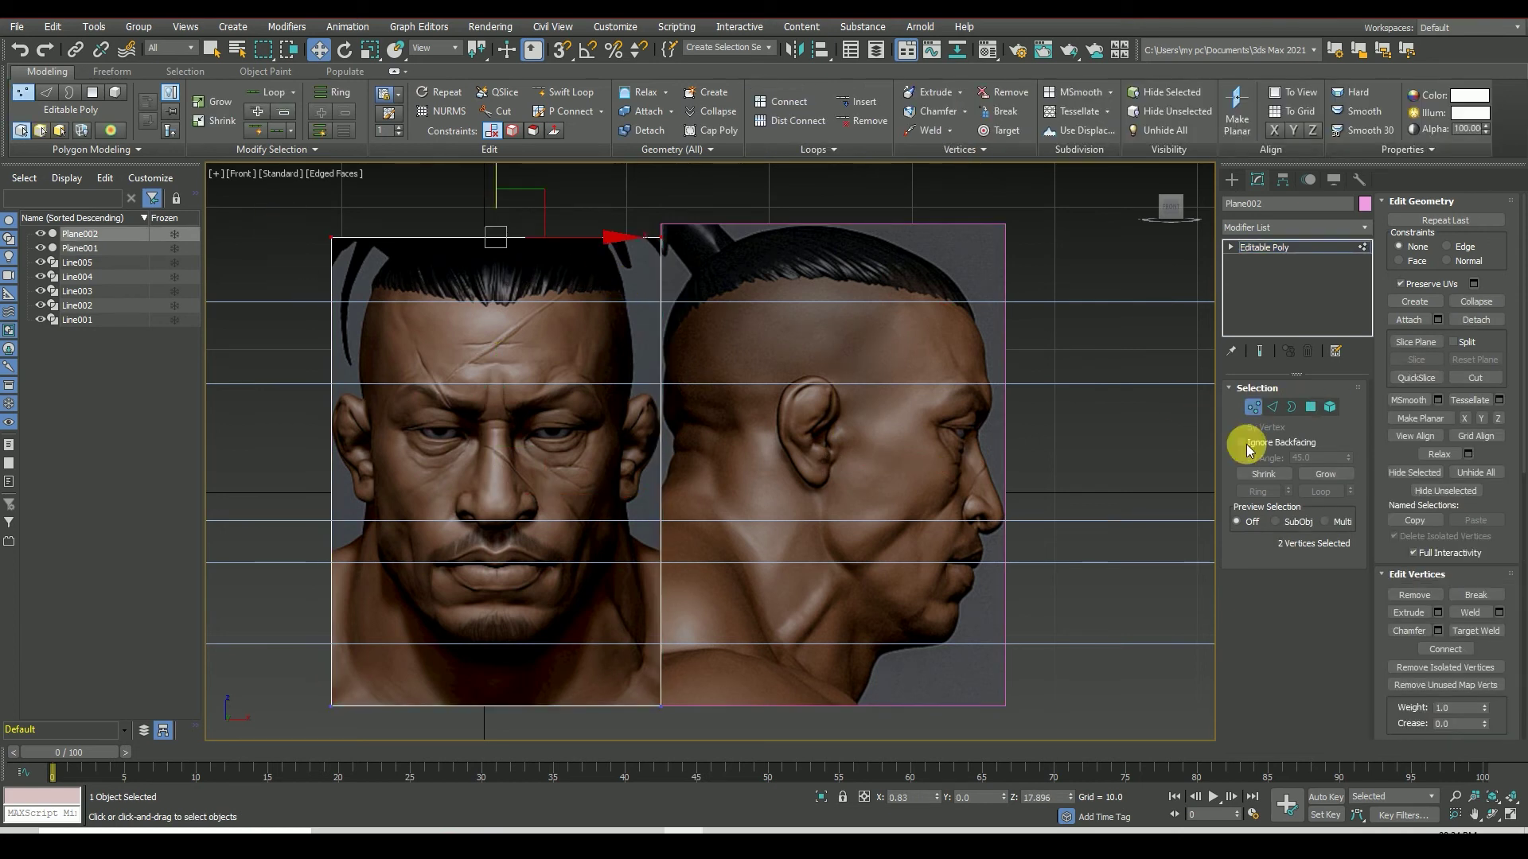
key(s)
scroll(660, 239, up, 3)
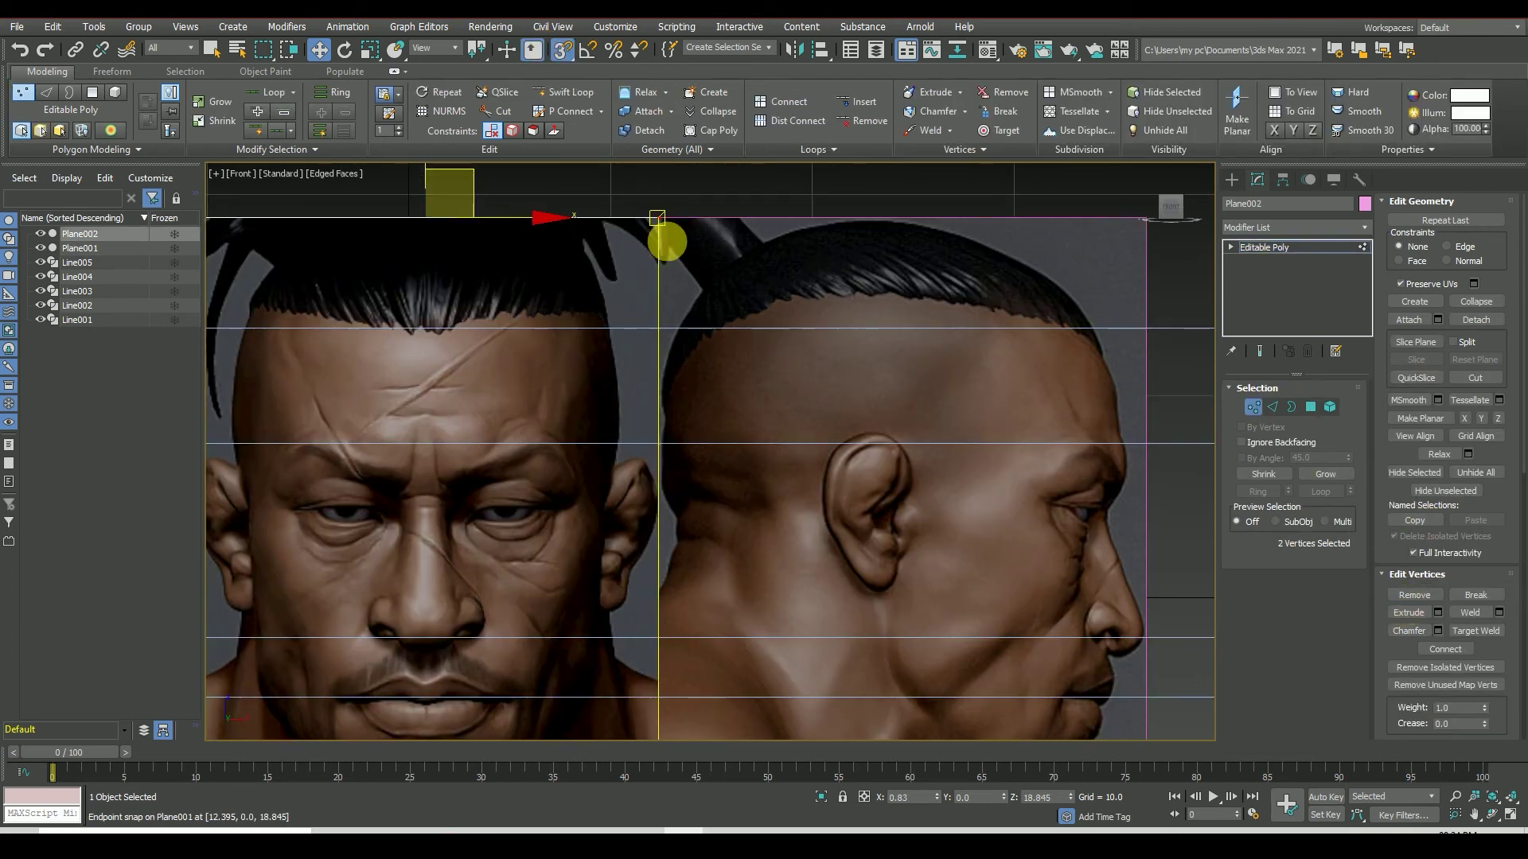
scroll(666, 239, down, 5)
click(1045, 541)
click(562, 49)
scroll(645, 251, up, 5)
scroll(719, 312, down, 3)
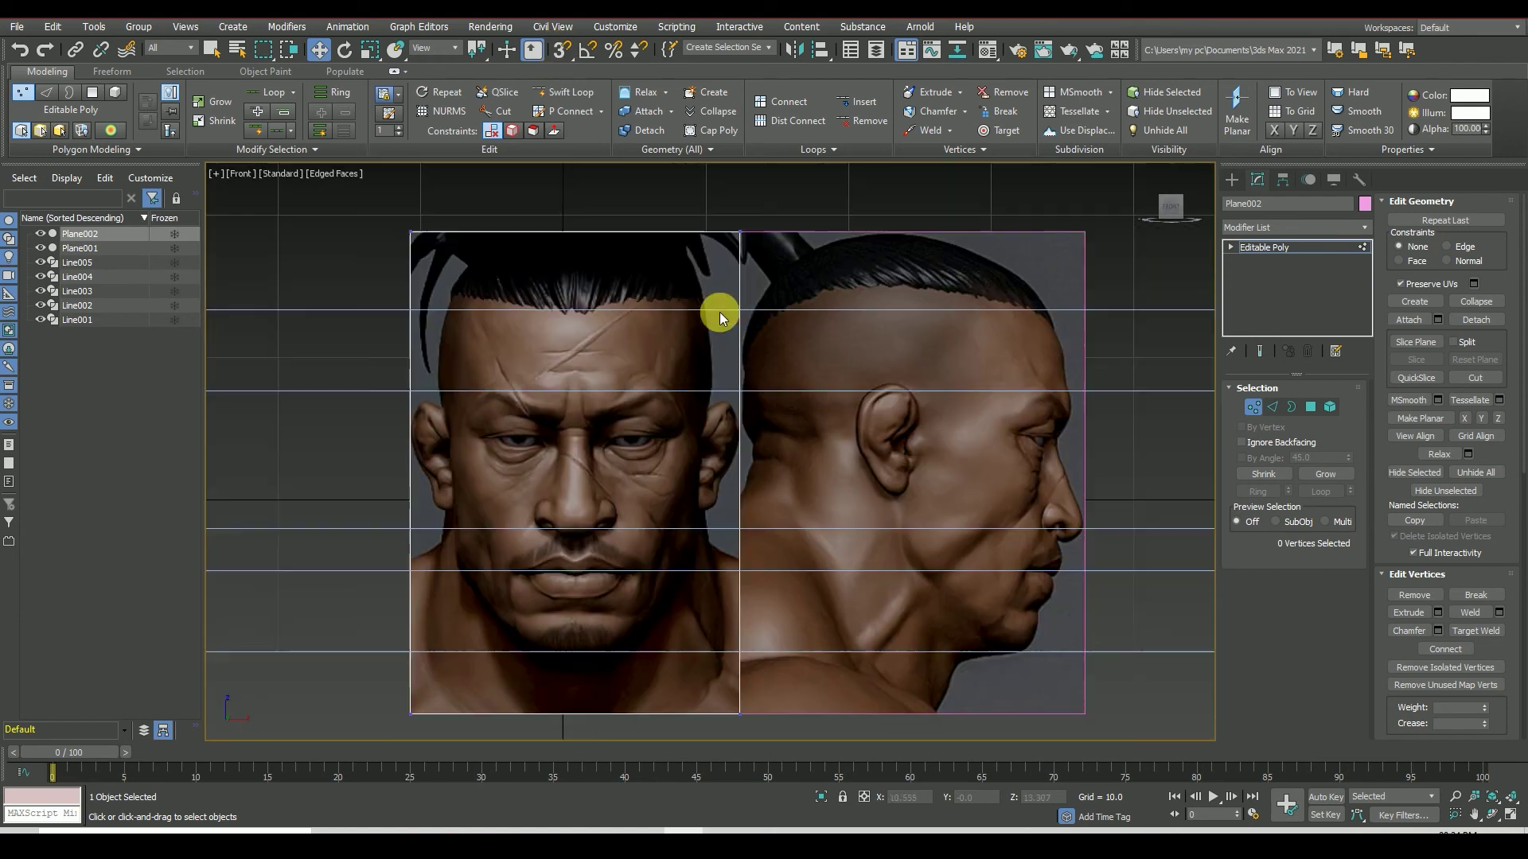
key(1)
- Move the forehead guide line down to eye level
click(785, 309)
click(879, 309)
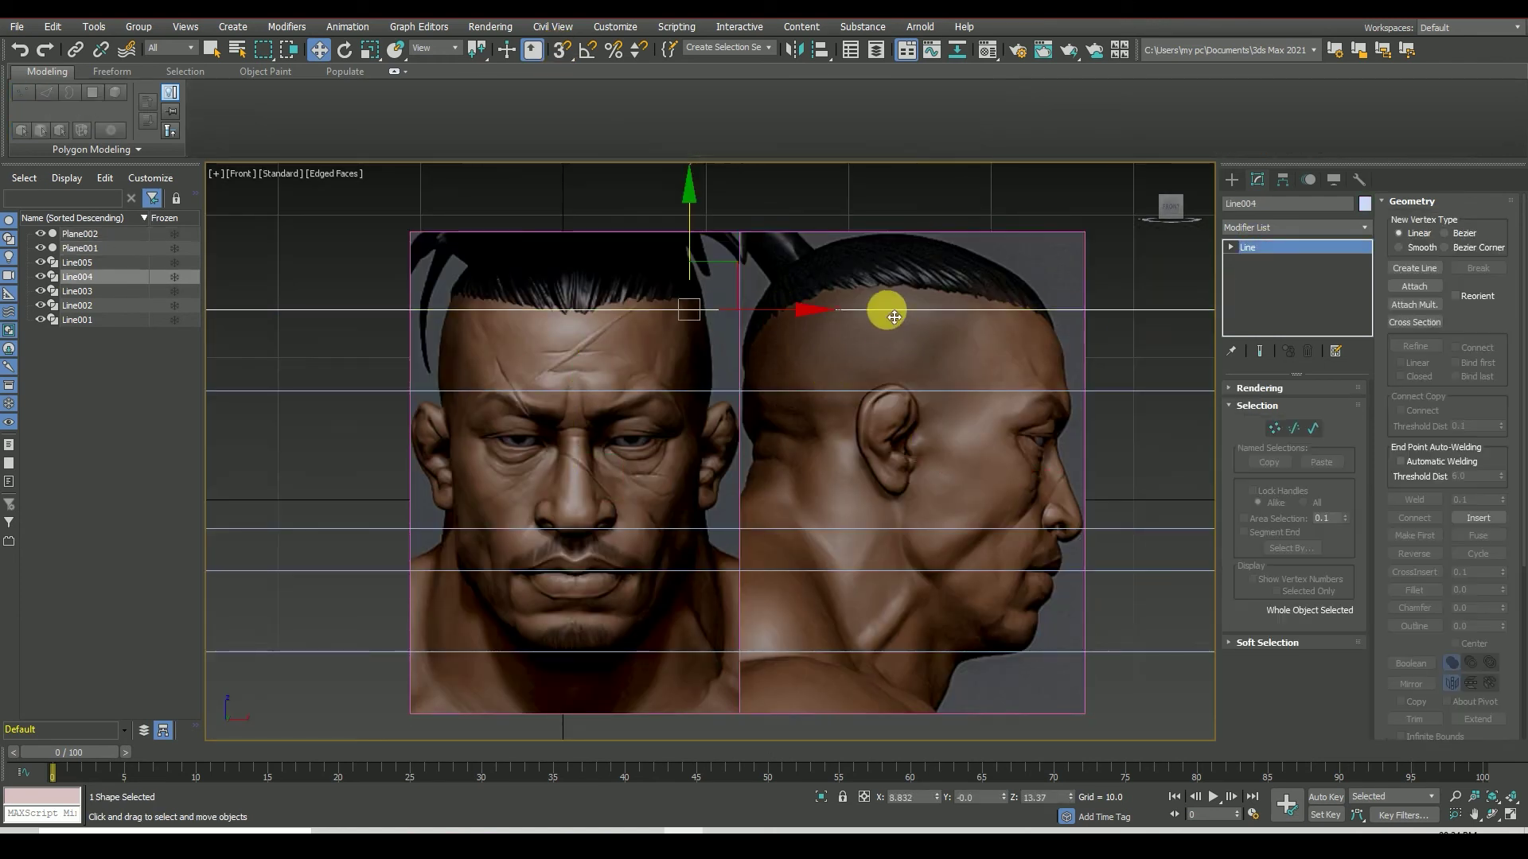
mouse_move(698, 268)
mouse_down()
mouse_move(718, 313)
mouse_move(728, 565)
mouse_move(693, 381)
mouse_move(720, 446)
mouse_move(692, 454)
mouse_up()
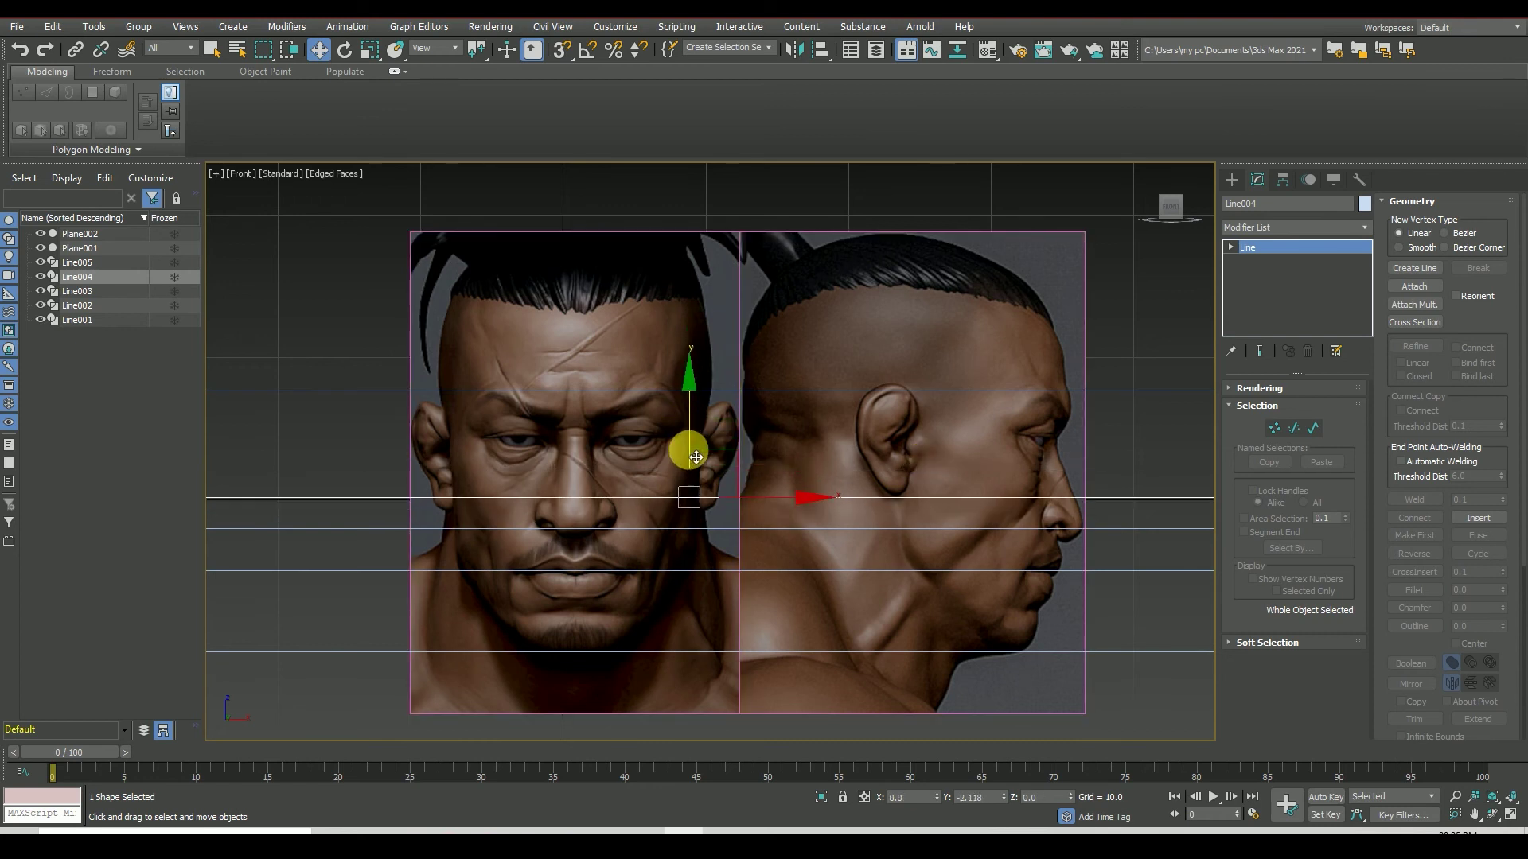
scroll(692, 447, down, 4)
scroll(747, 557, up, 2)
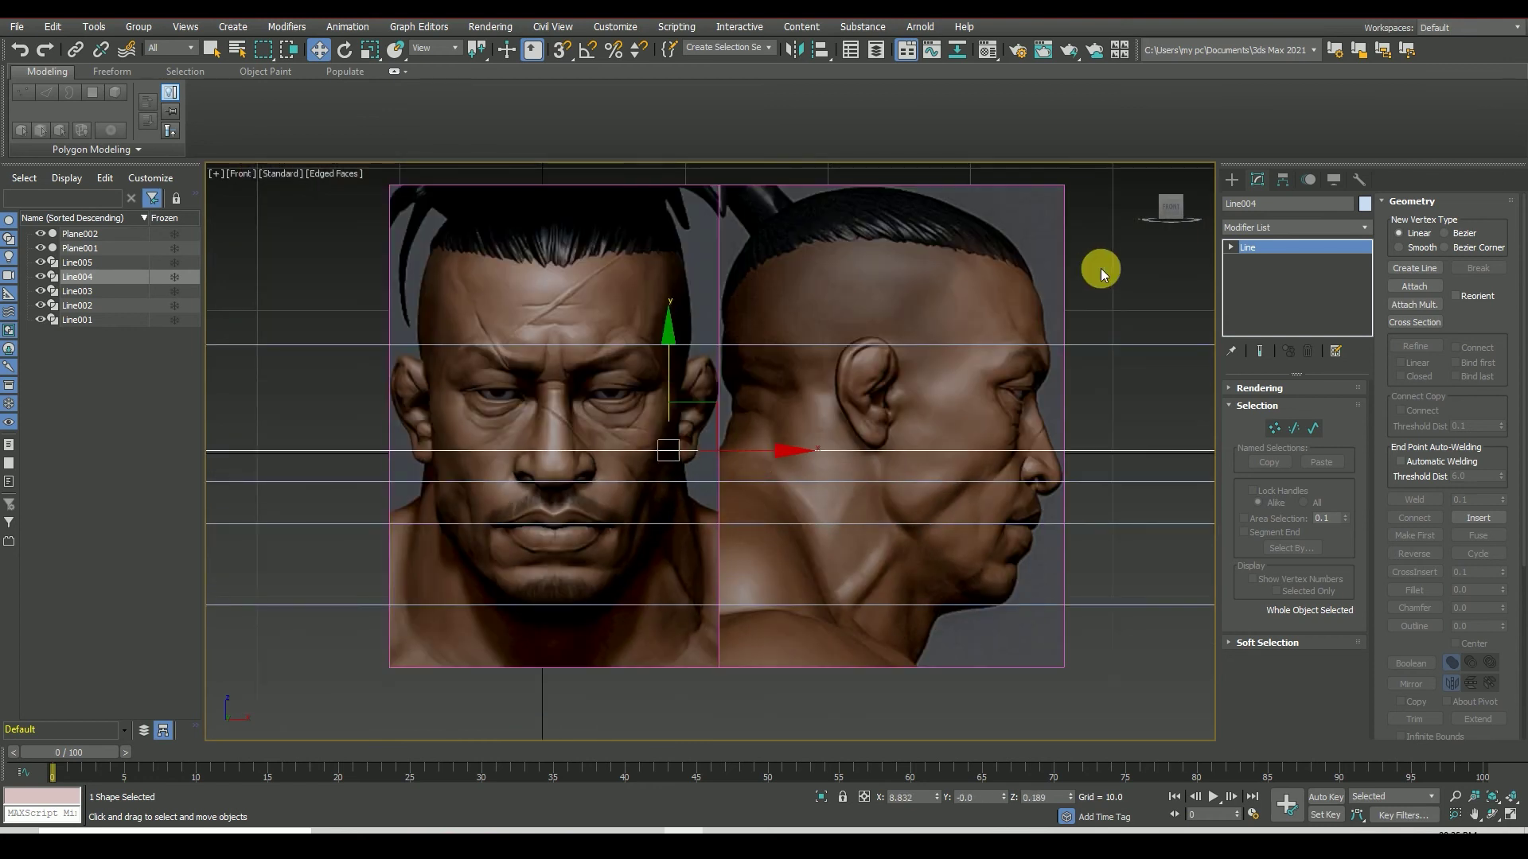
scroll(910, 477, down, 2)
scroll(1009, 424, up, 2)
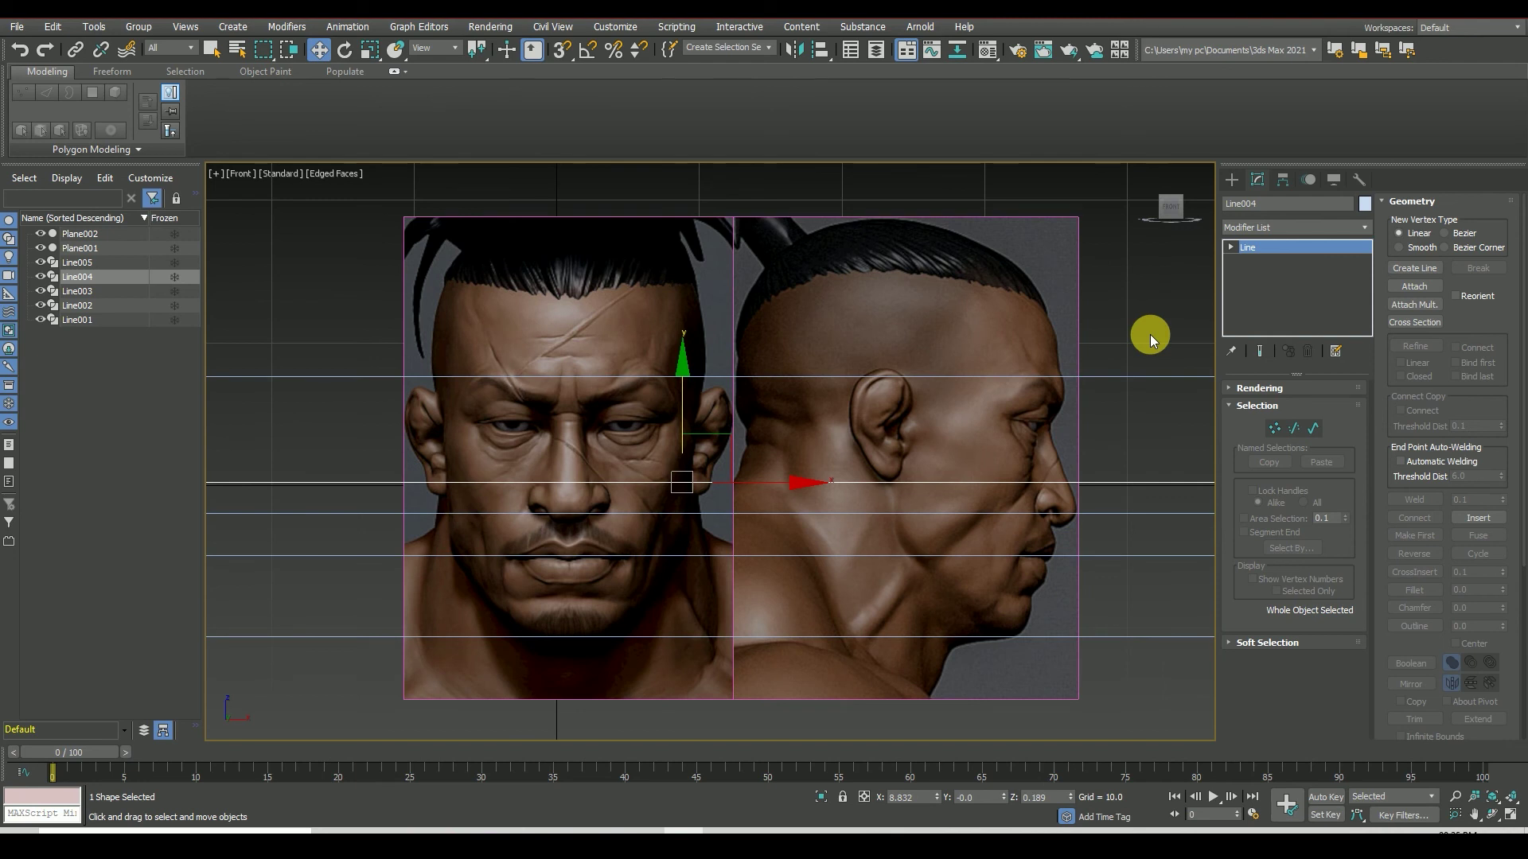
- Check the front plane's image map in the Material Editor, then close it
click(1020, 341)
click(989, 52)
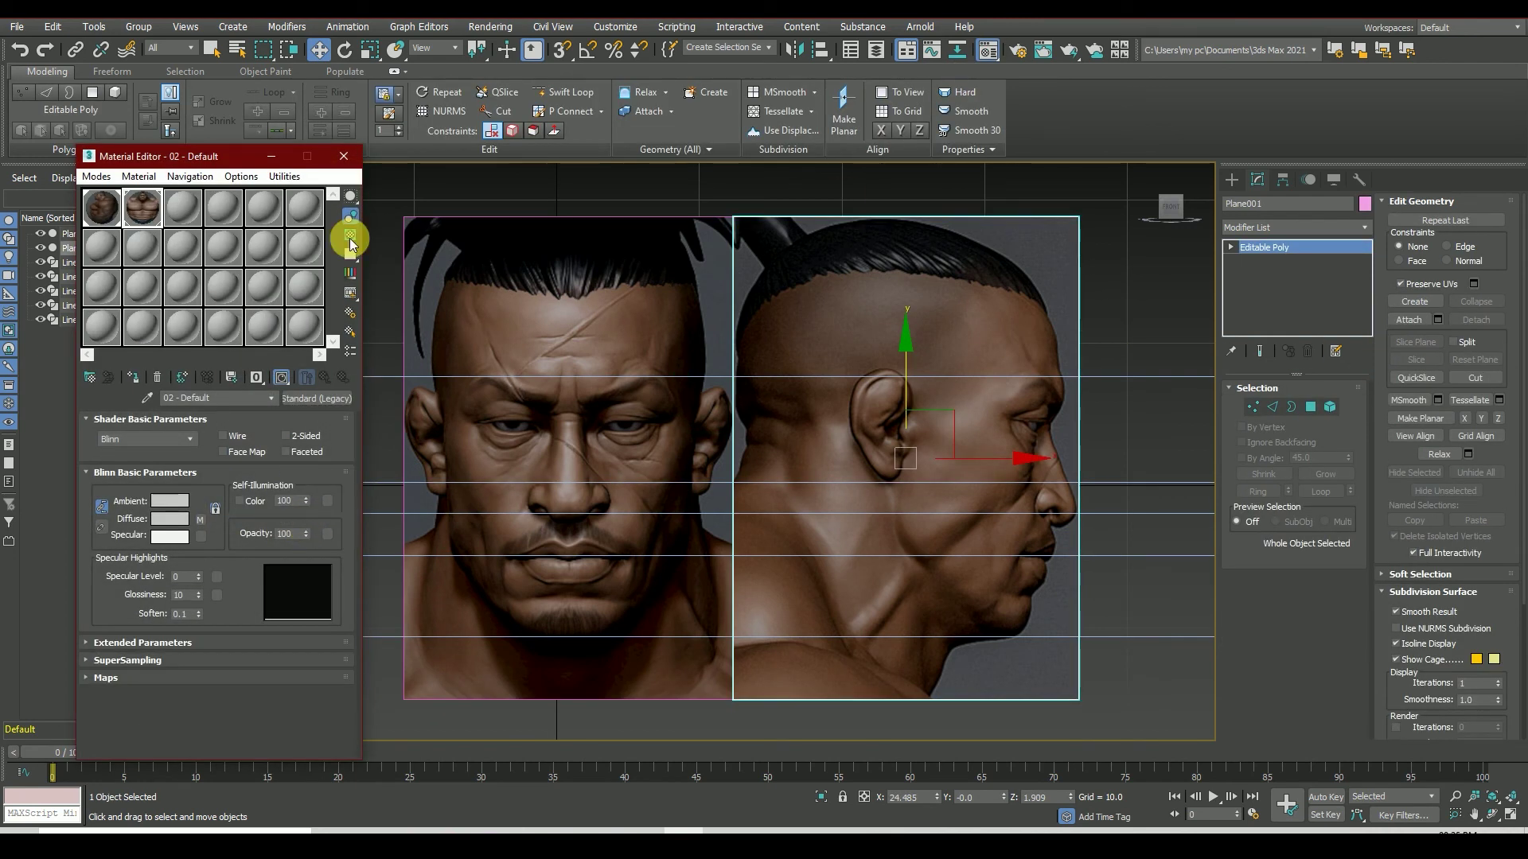
click(645, 227)
click(102, 208)
click(259, 402)
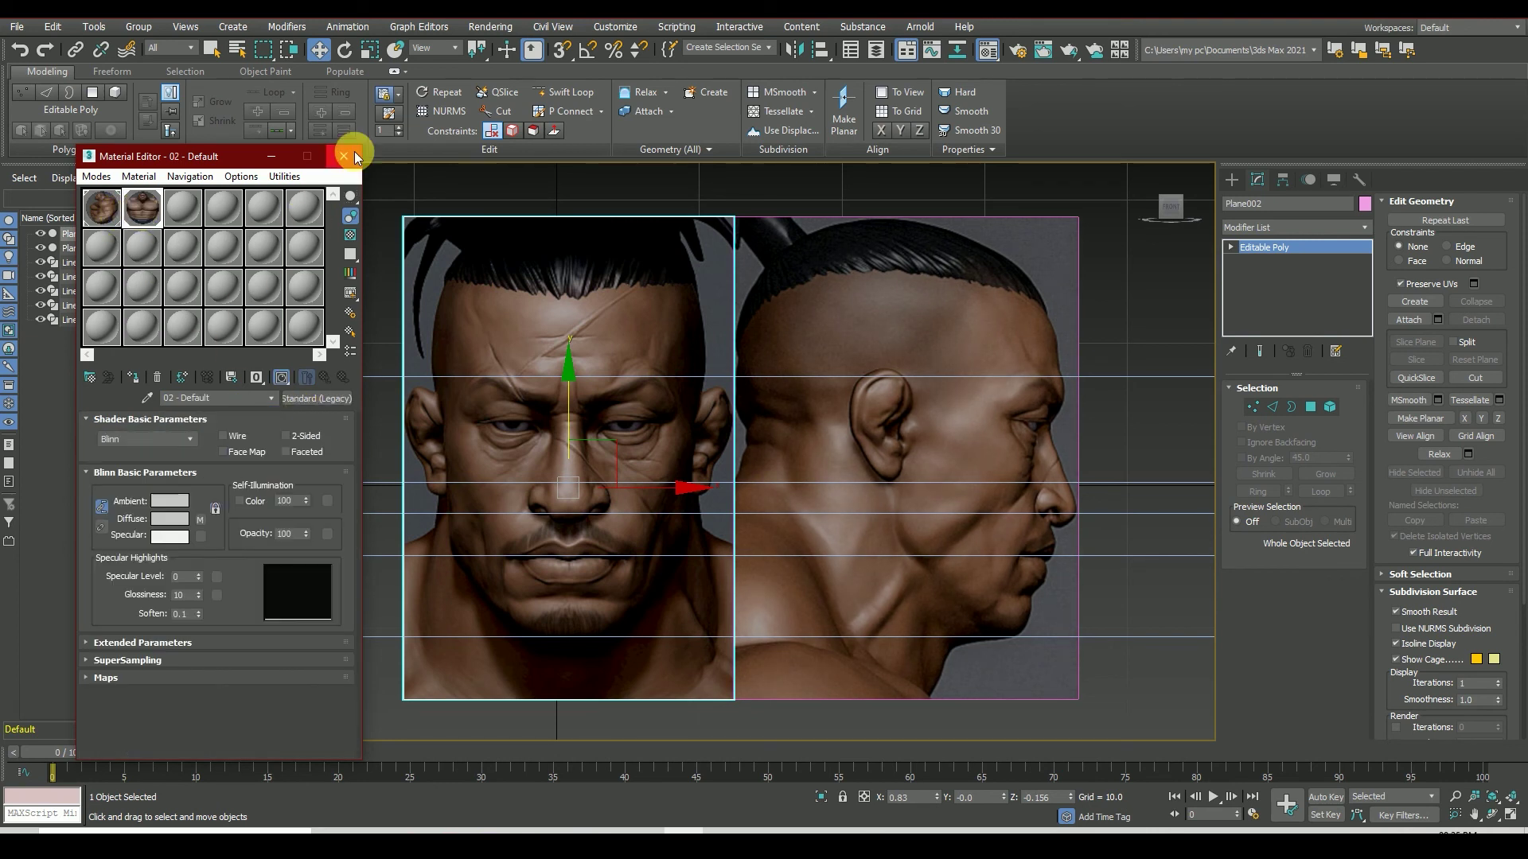
click(354, 156)
- Delete all five guide lines and switch to the Top view
click(1156, 686)
drag(1108, 331, 1166, 659)
key(Delete)
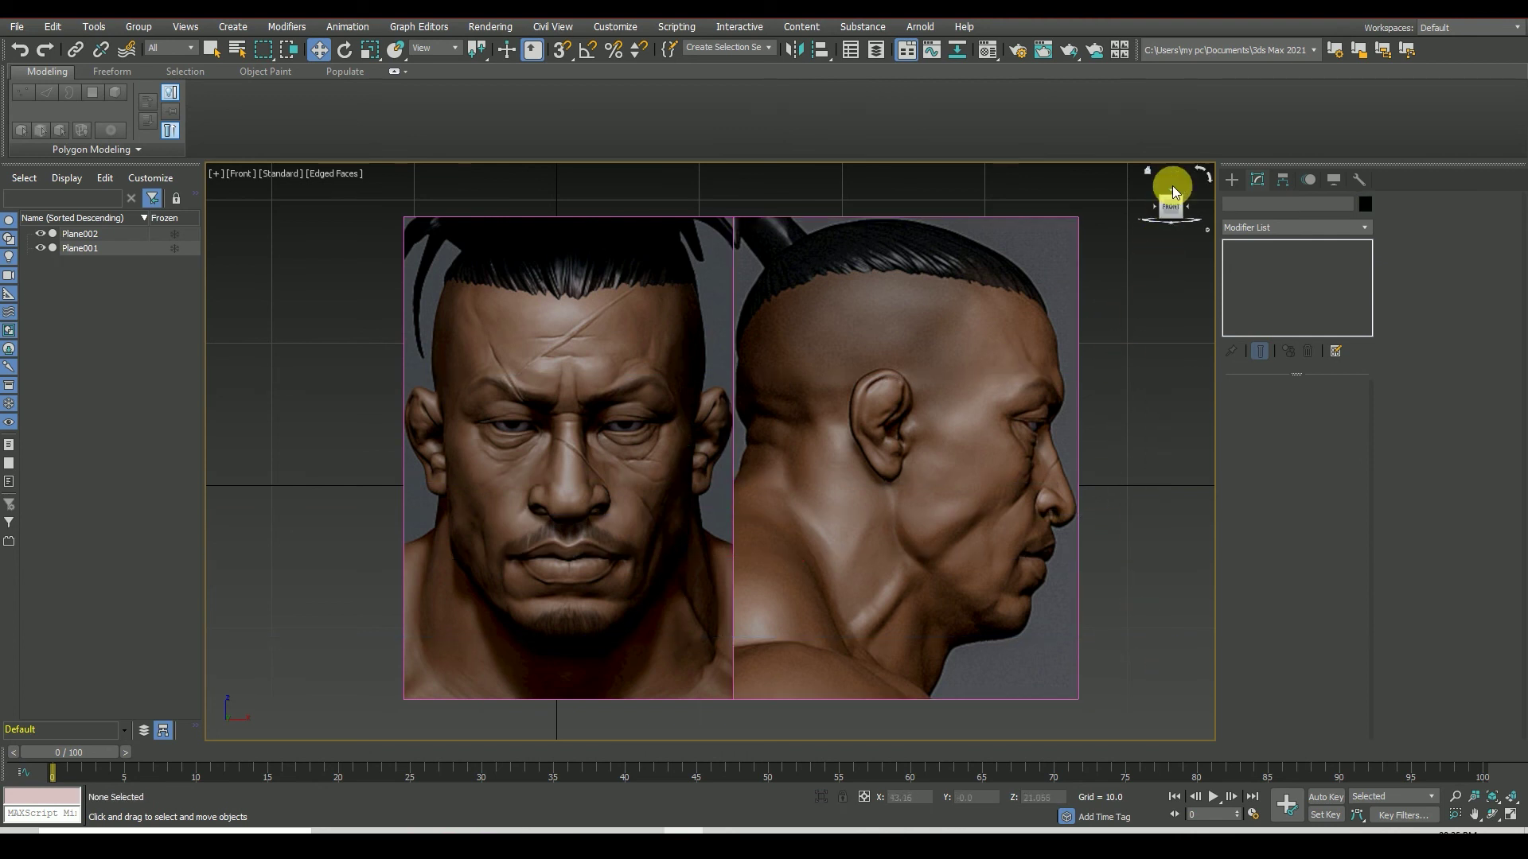
click(1173, 191)
- Rotate the profile plane Plane001 -90° about Z with Angle Snap on
click(881, 428)
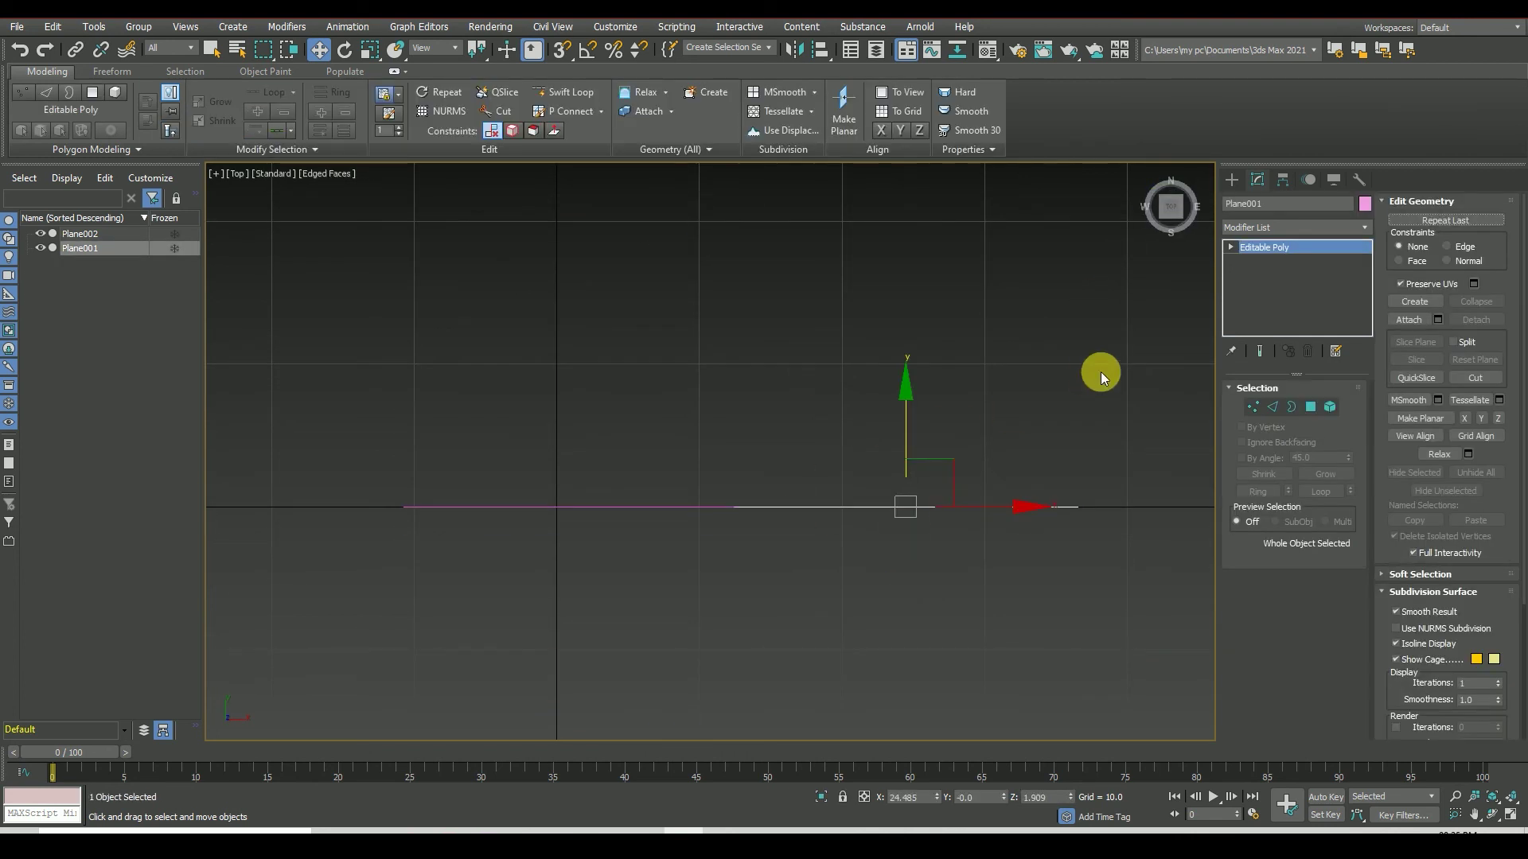
click(345, 51)
click(588, 49)
drag(954, 409, 1035, 431)
- In Vertex mode with Snaps on, move the profile plane's vertices to Plane002's endpoint
click(319, 50)
click(1249, 408)
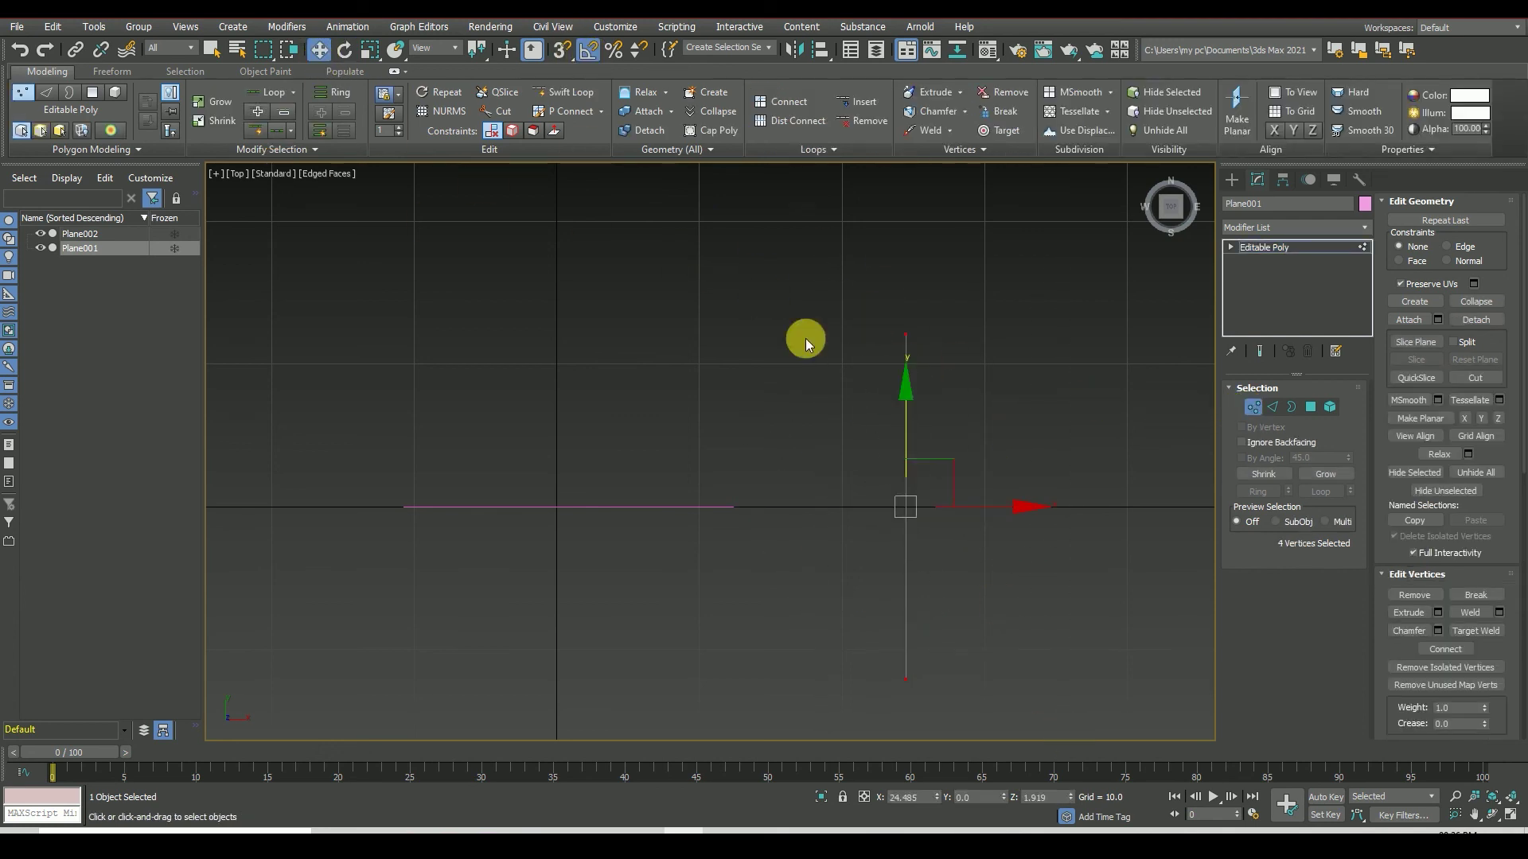
key(s)
drag(912, 342, 732, 512)
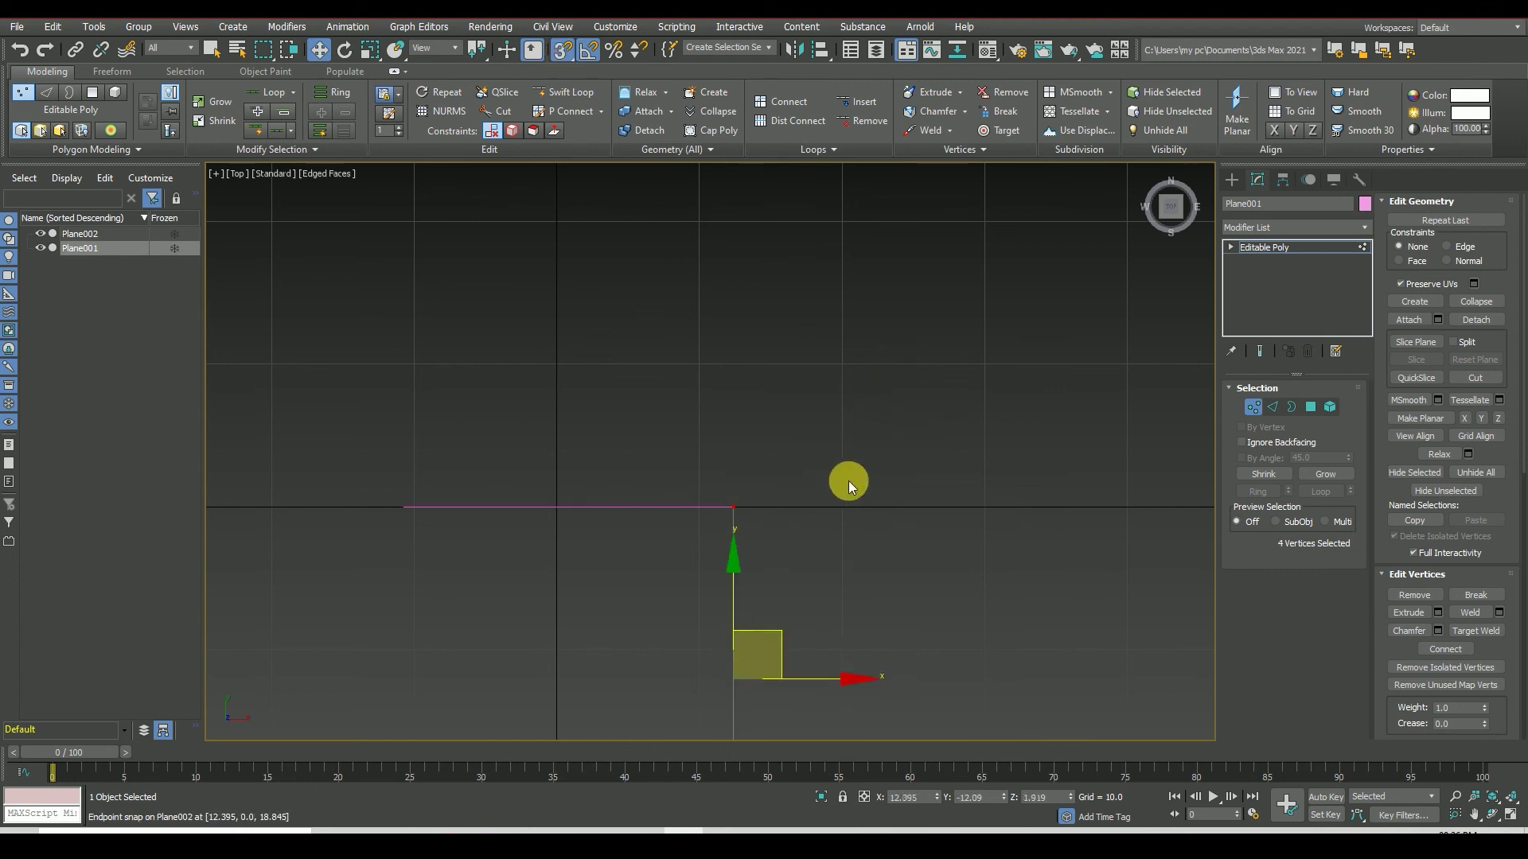
drag(1170, 206, 1138, 226)
- Snap all four profile-plane vertices so its corner sits on the front plane's edge
key(ctrl+a)
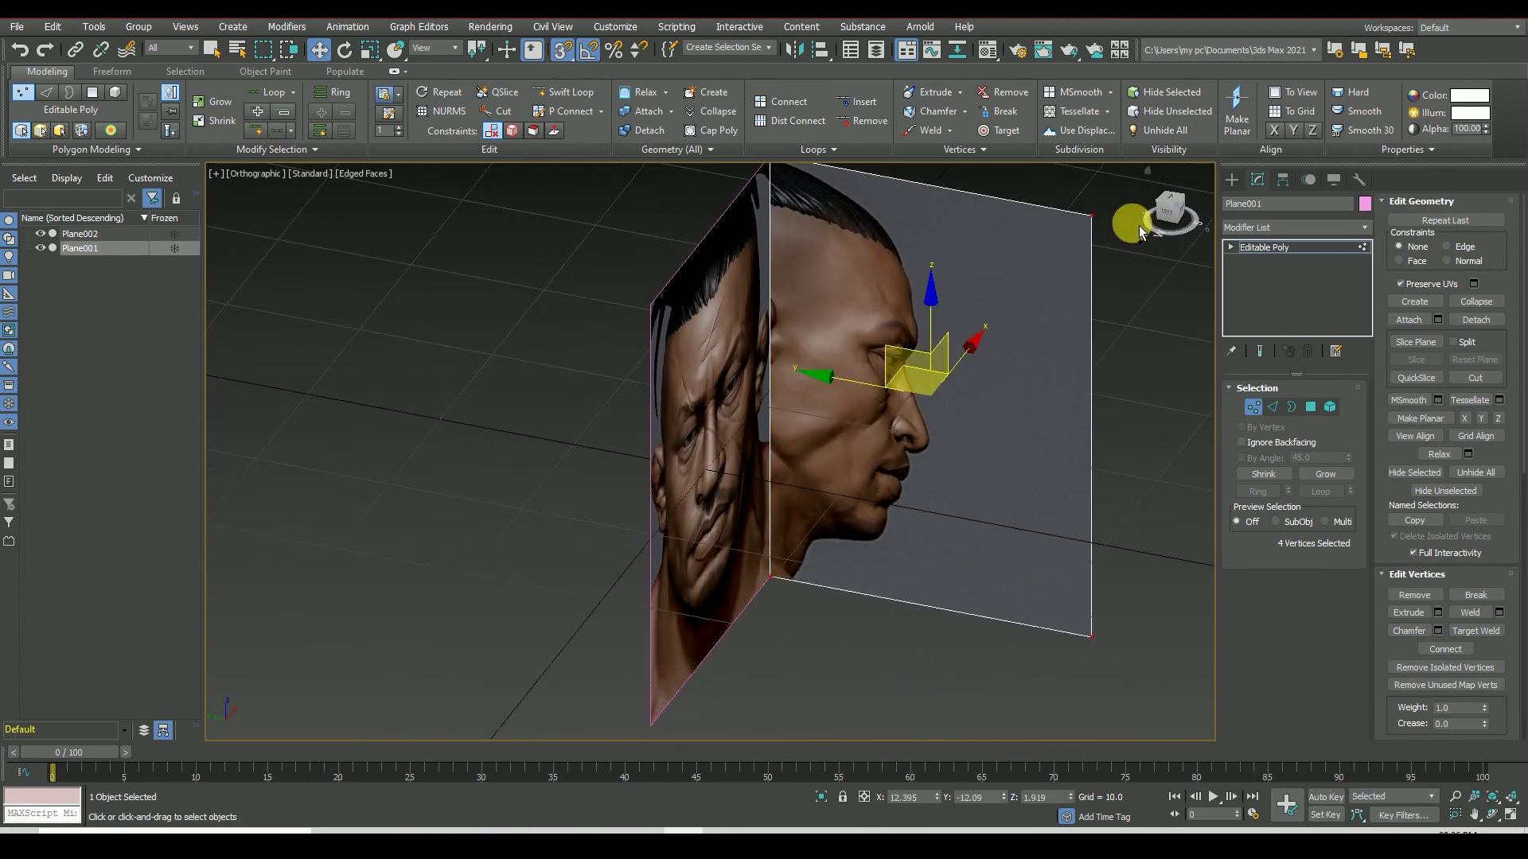
key(z)
scroll(792, 704, down, 2)
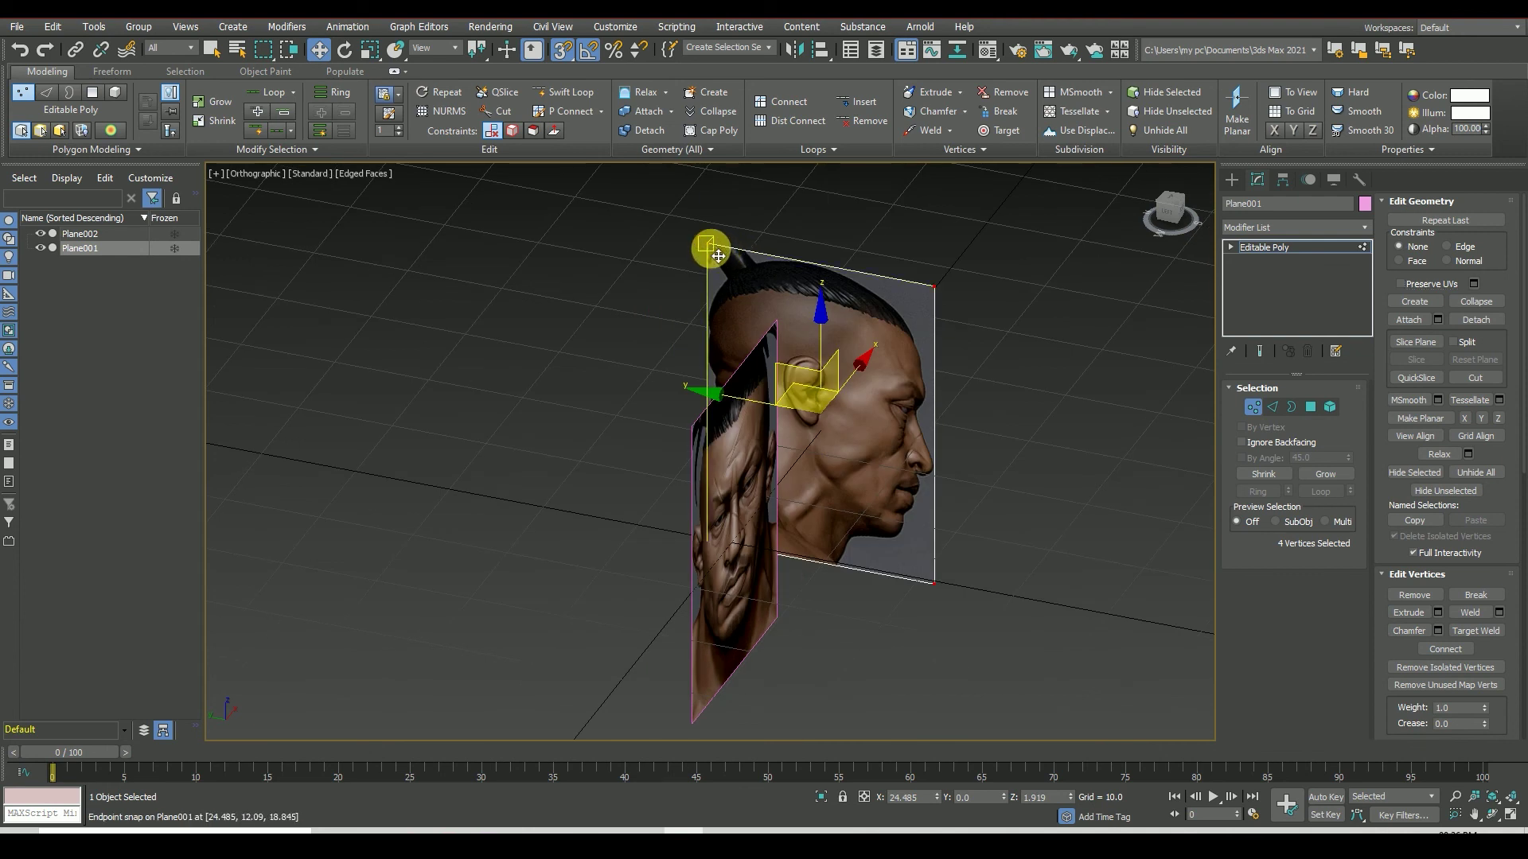
drag(718, 255, 767, 313)
click(827, 345)
- Inspect the L-shaped planes from the Left view and several orbited ViewCube angles
click(1171, 209)
scroll(949, 366, up, 3)
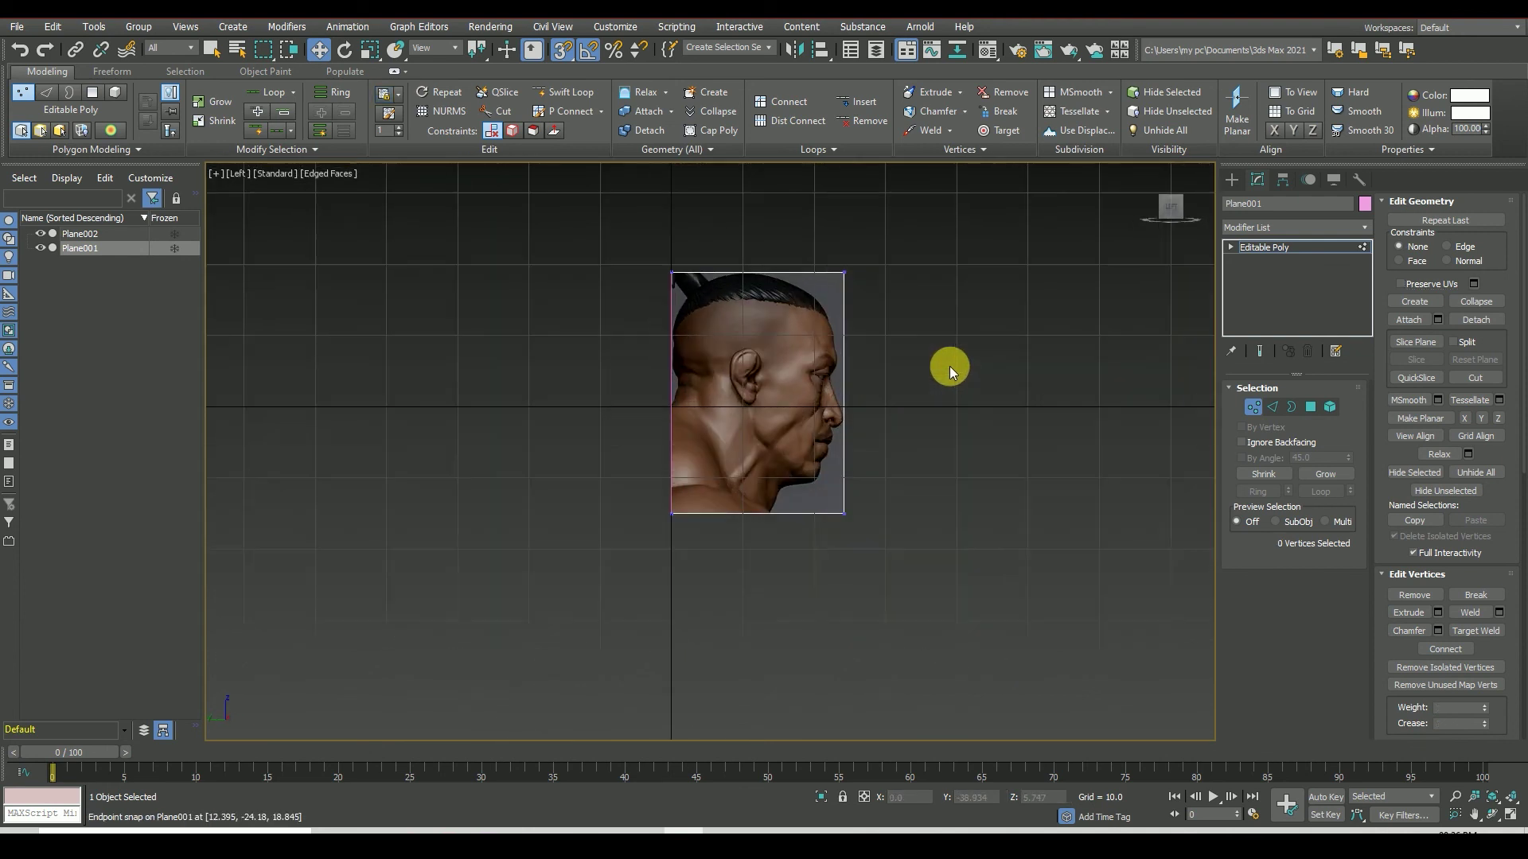
scroll(948, 366, down, 2)
drag(1173, 208, 842, 446)
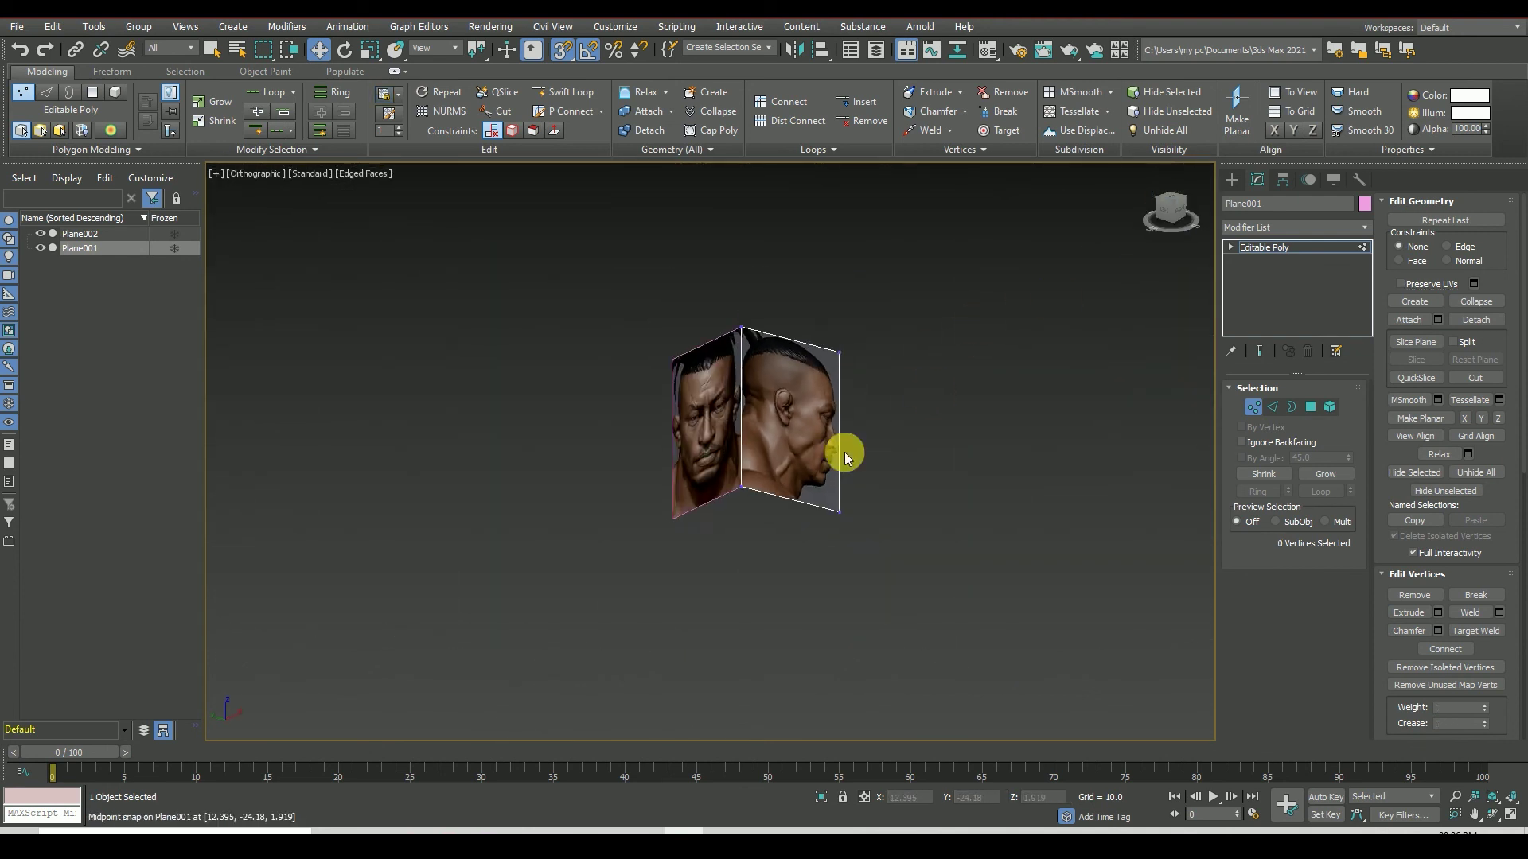
click(1162, 217)
alt+middle_drag(709, 451, 709, 451)
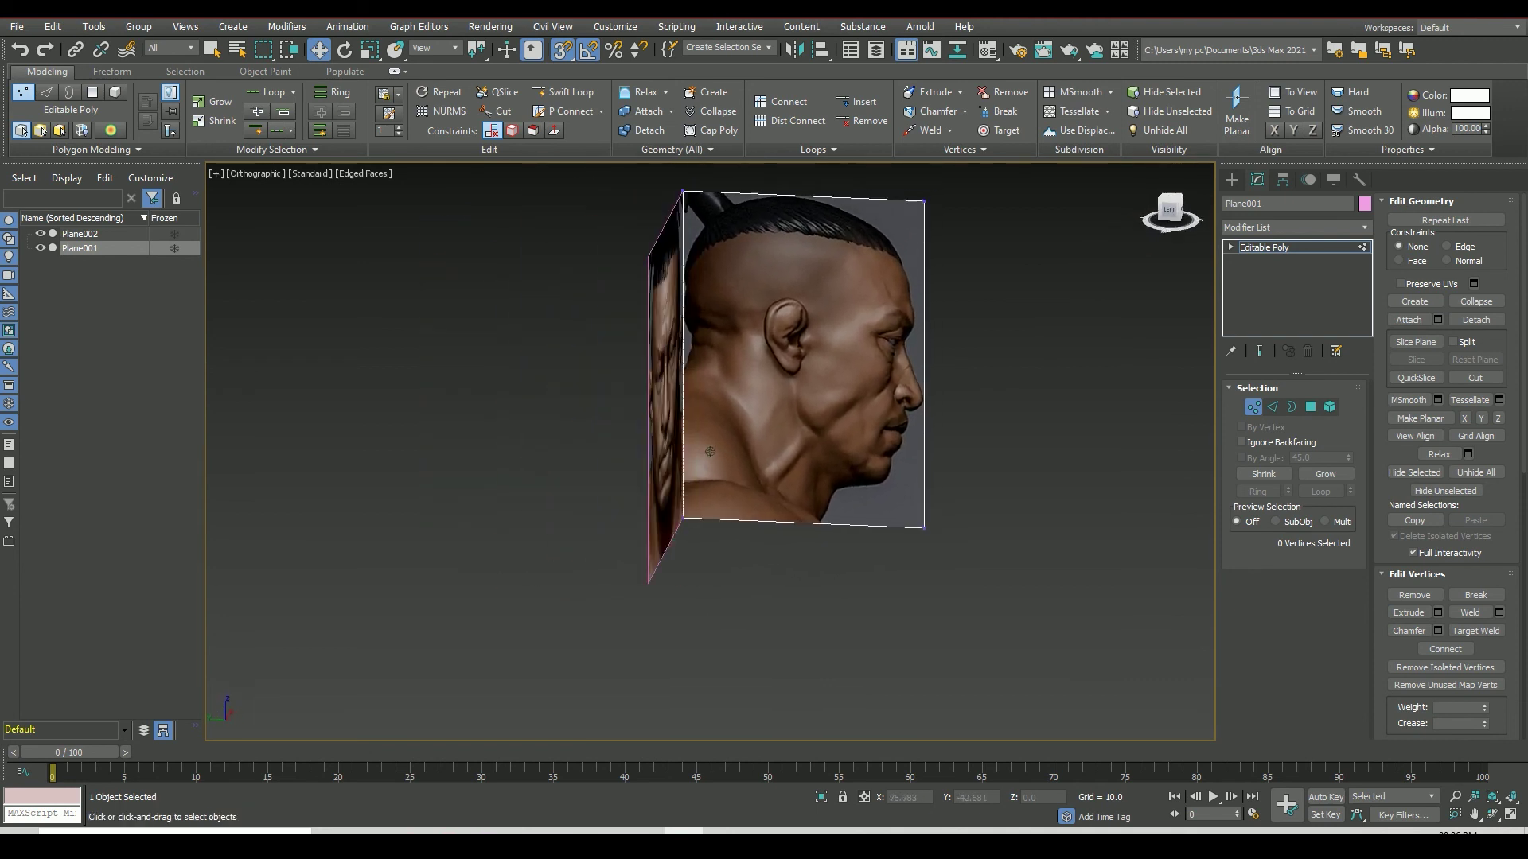
middle_drag(926, 298, 930, 354)
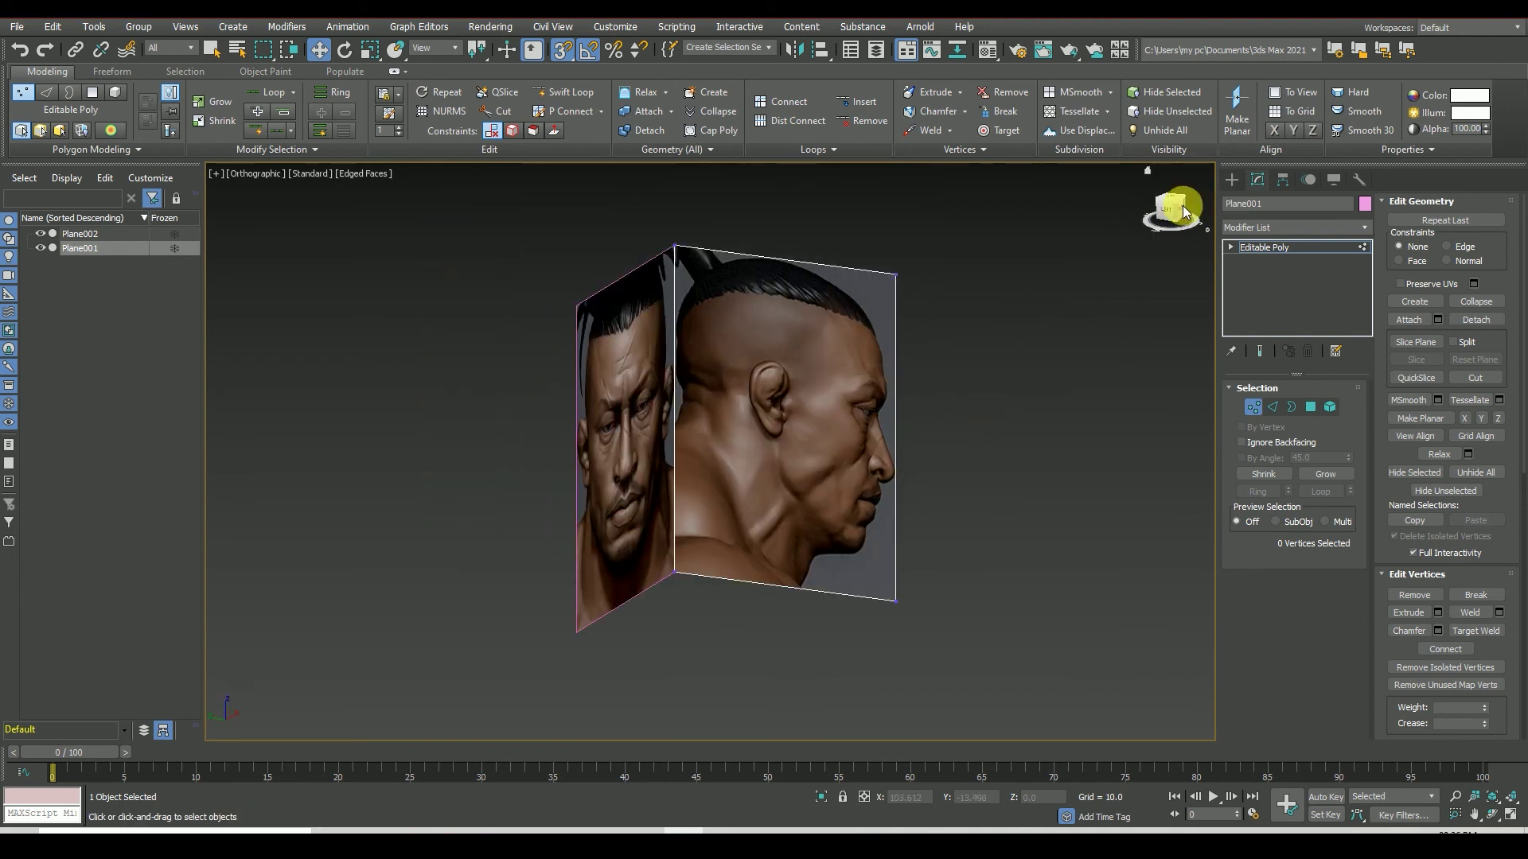
drag(1183, 212, 815, 491)
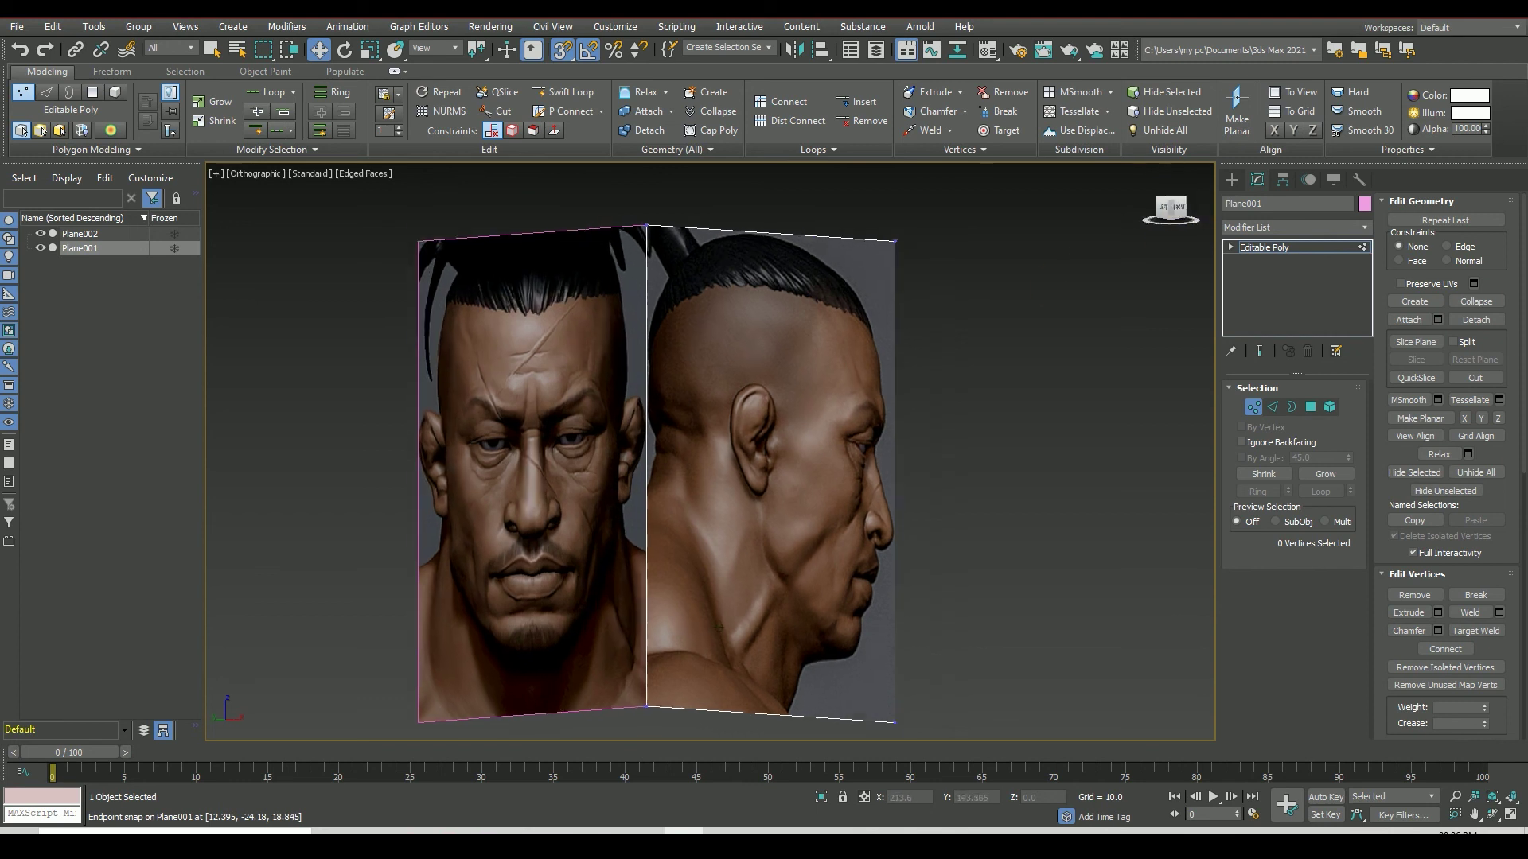
click(1178, 206)
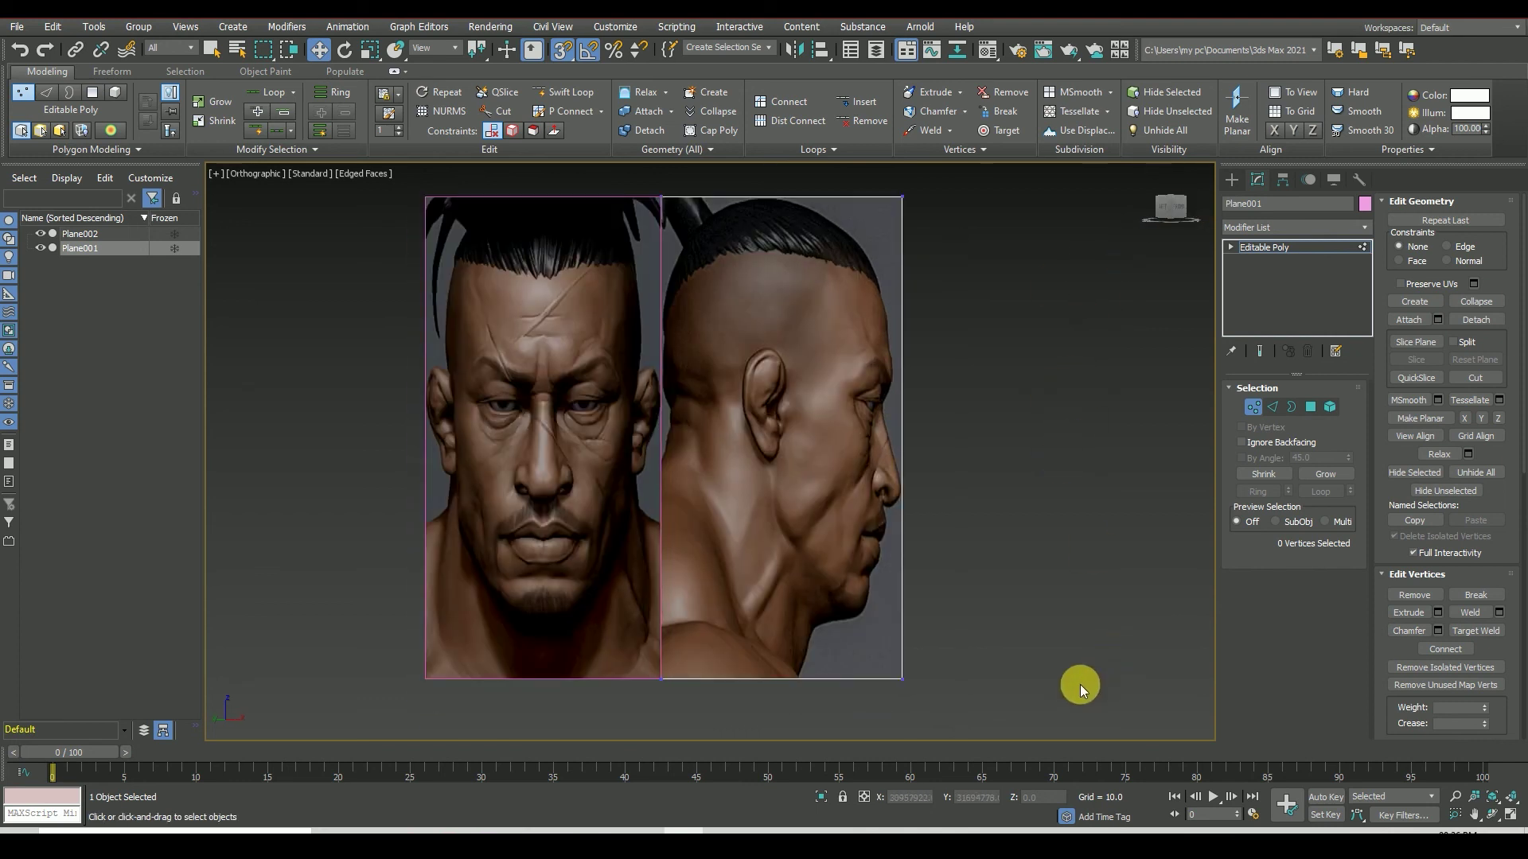